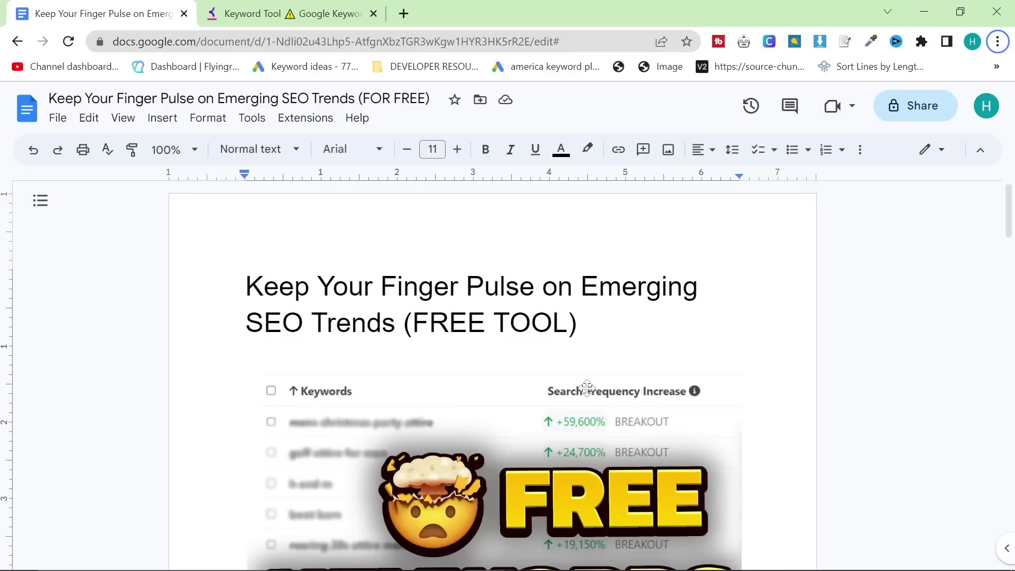
- Zoom both the SEO trends document and the Keyword Tool page to 110%
key(ctrl+plus)
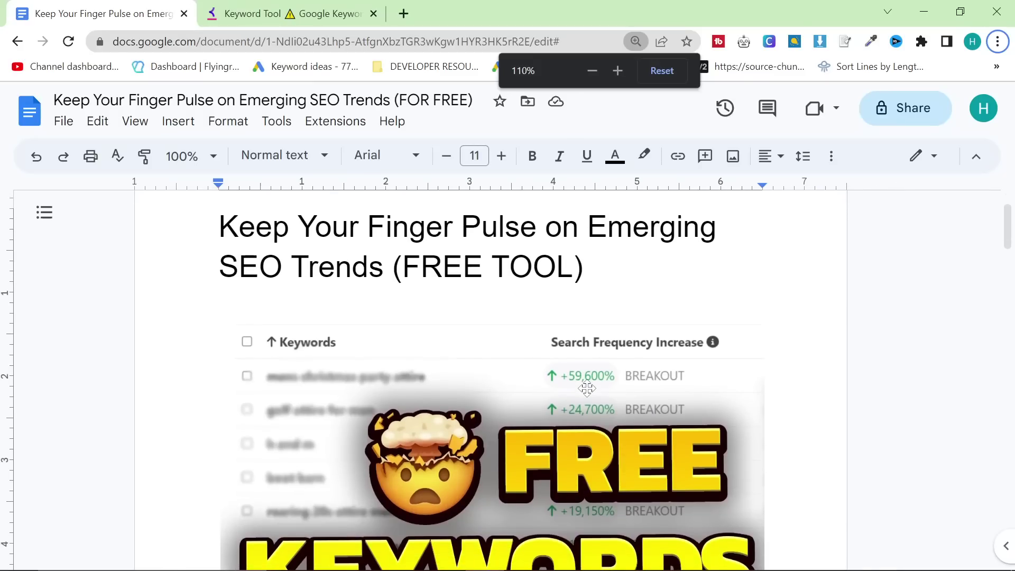
click(258, 18)
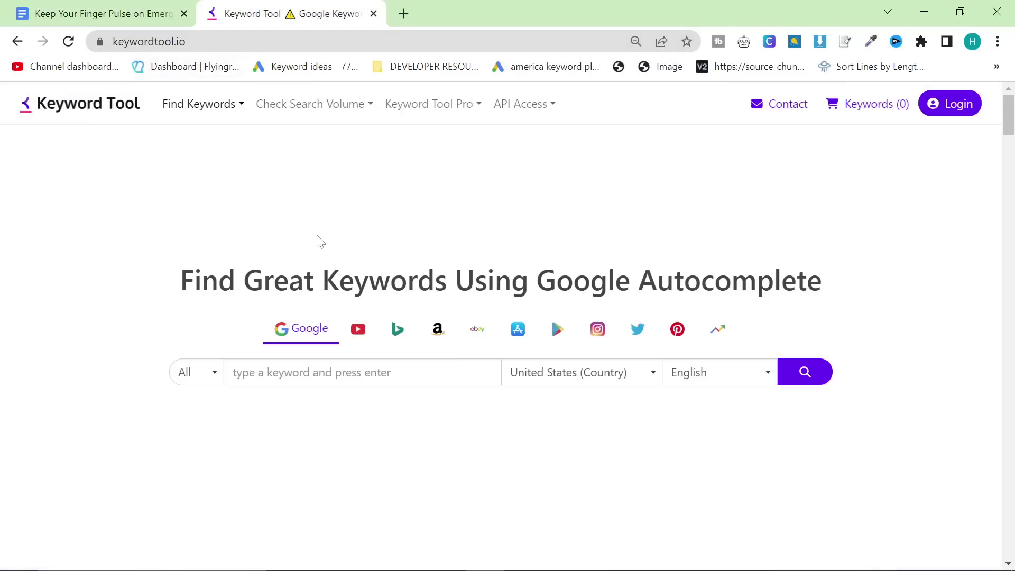
key(ctrl+plus)
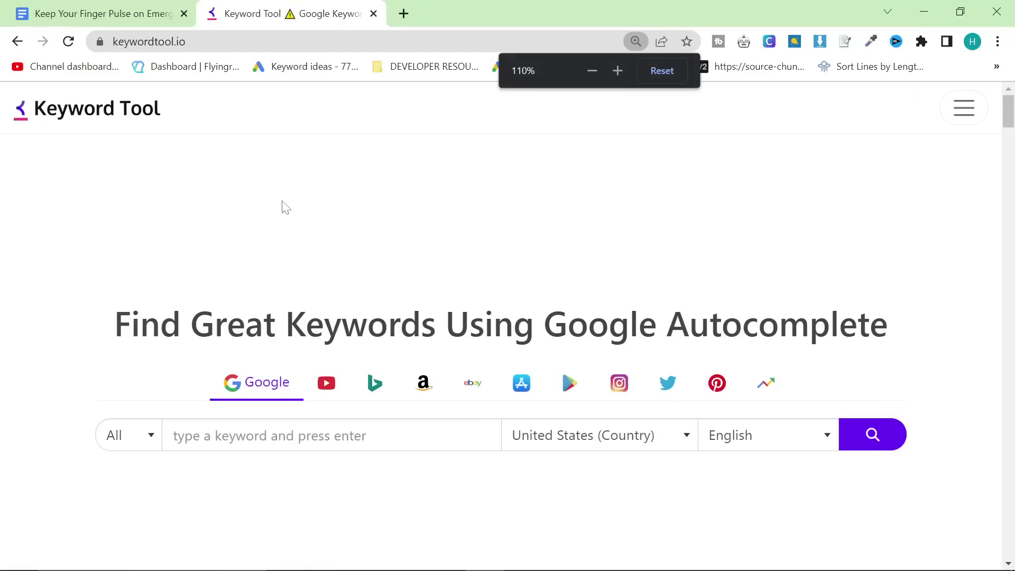
key(ctrl+shift+Tab)
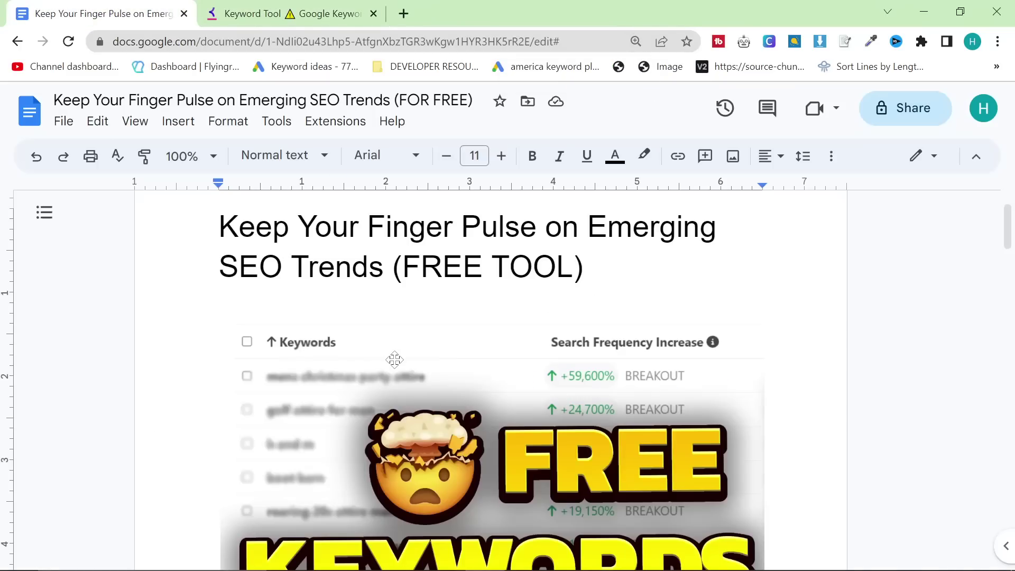
- Delete the stray characters on the line below the header image
scroll(395, 359, down, 4)
scroll(394, 360, down, 3)
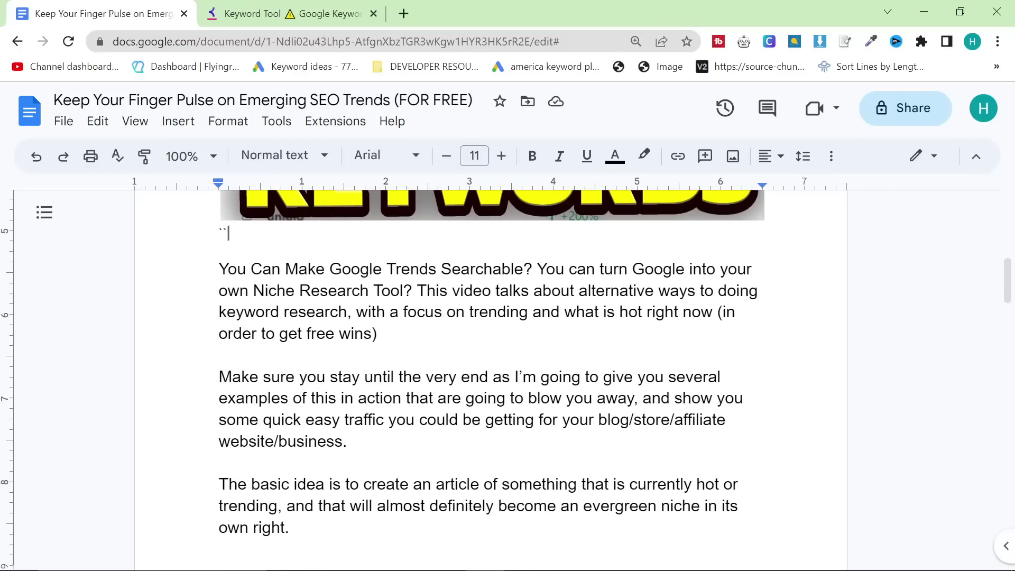
key(BackSpace)
key(BackSpace)
key(BackSpace)
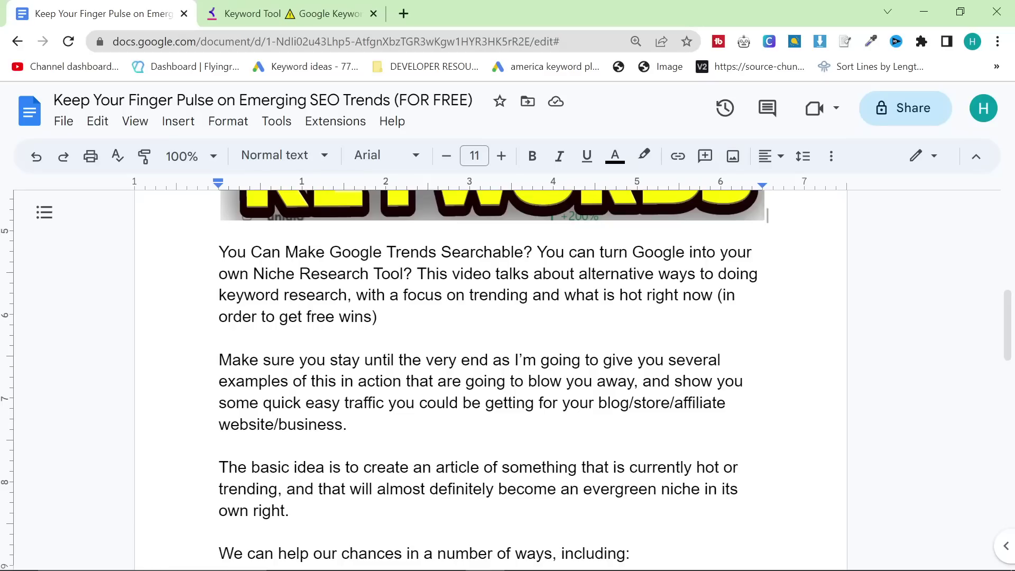
- Search Keyword Tool for 'mens fashion', pasting the term copied from the Notepad notes
scroll(476, 370, down, 3)
click(297, 13)
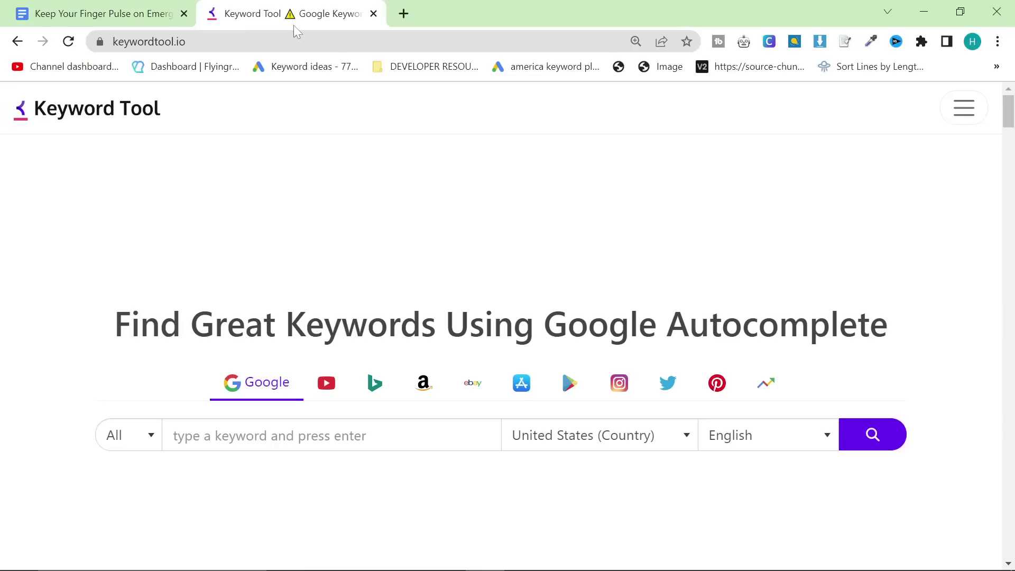
scroll(449, 458, down, 1)
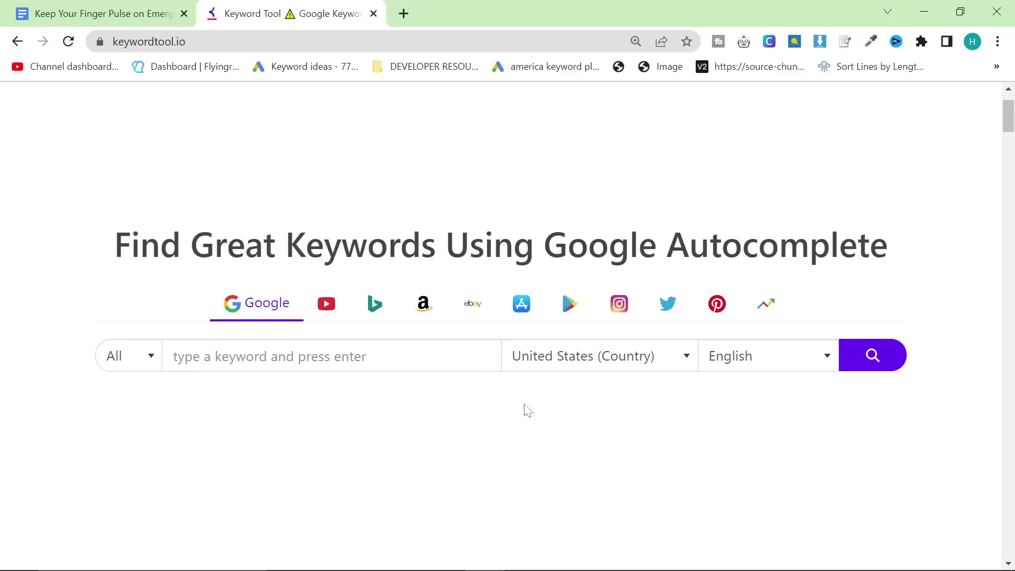
key(alt+Tab)
key(alt+Tab)
key(Up)
key(Up)
key(Up)
key(Up)
key(shift+Home)
key(ctrl+c)
key(alt+Tab)
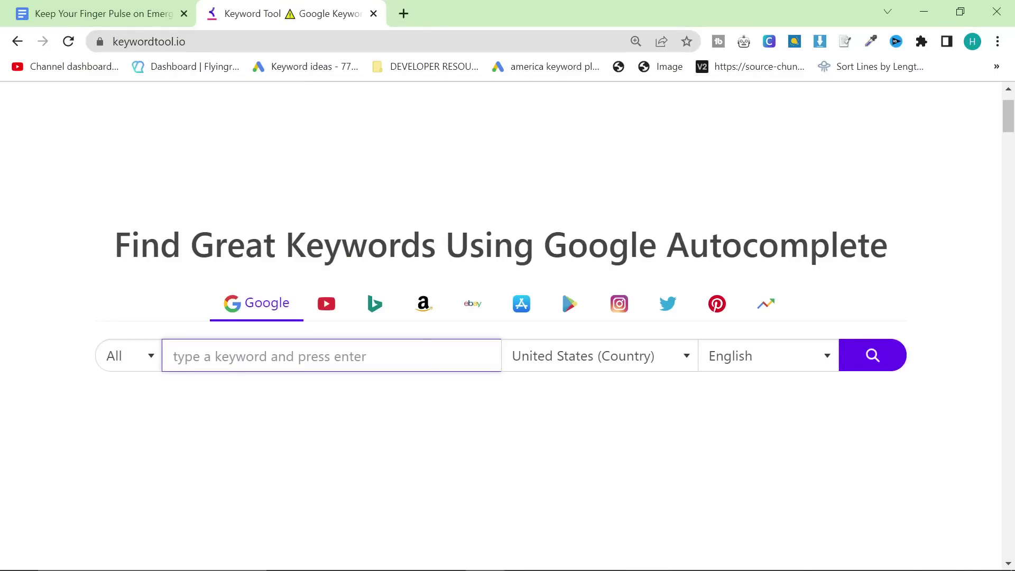
key(ctrl+v)
key(Return)
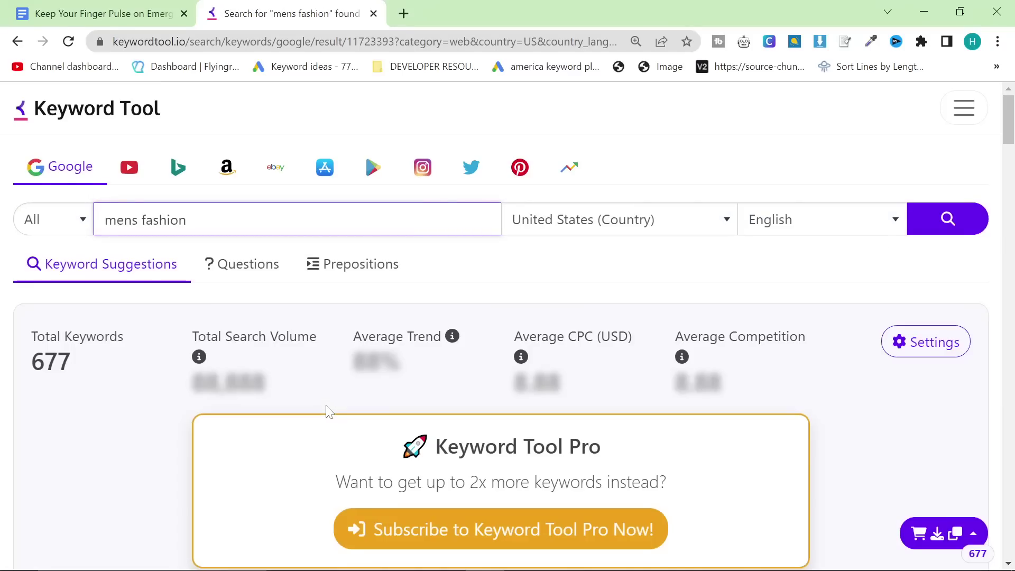
- Browse the mens fashion suggestions and select the '1920s mens fashion' keyword
scroll(328, 411, down, 6)
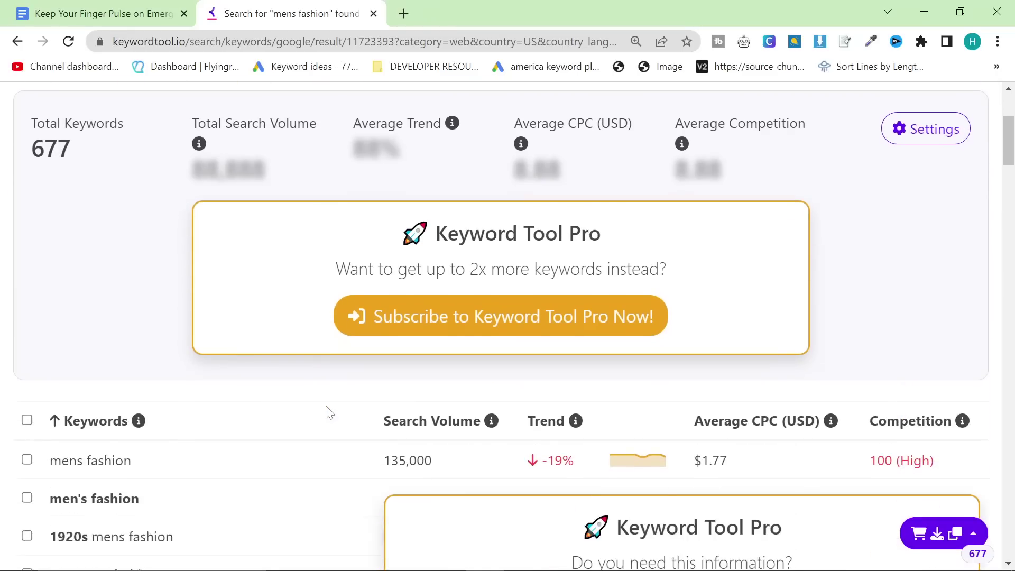
scroll(328, 411, down, 3)
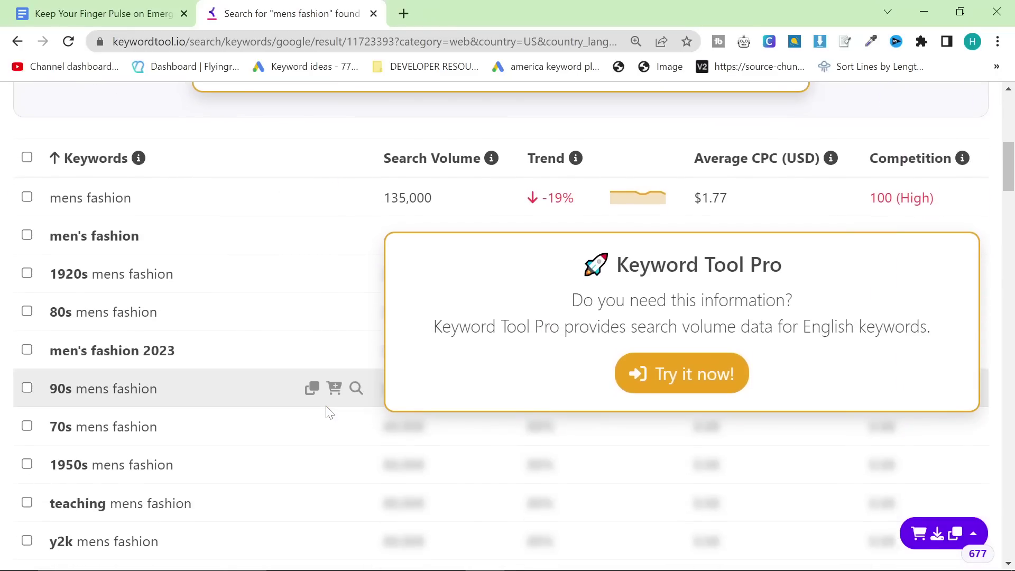
scroll(328, 412, up, 7)
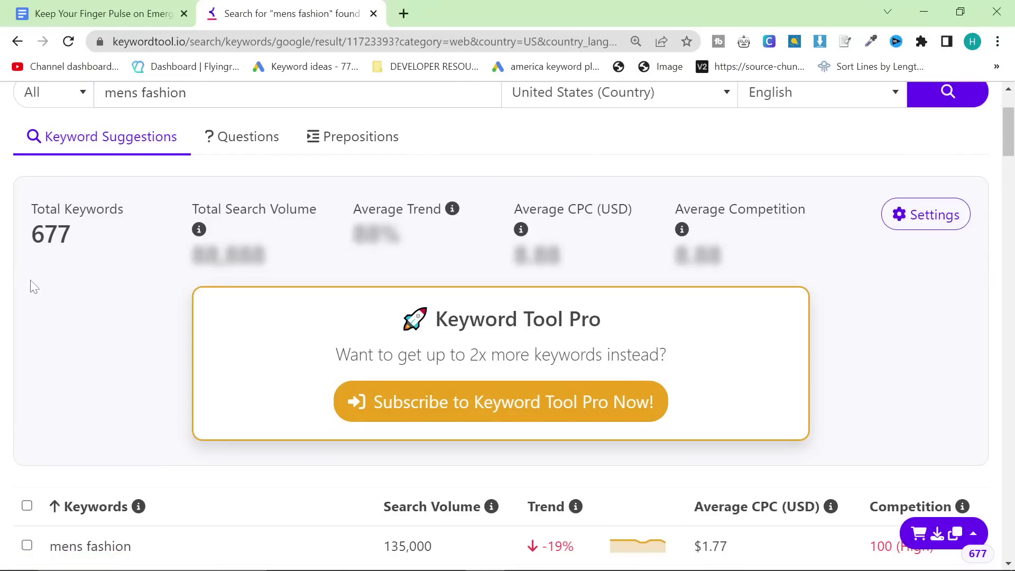
scroll(97, 292, down, 6)
scroll(125, 313, down, 2)
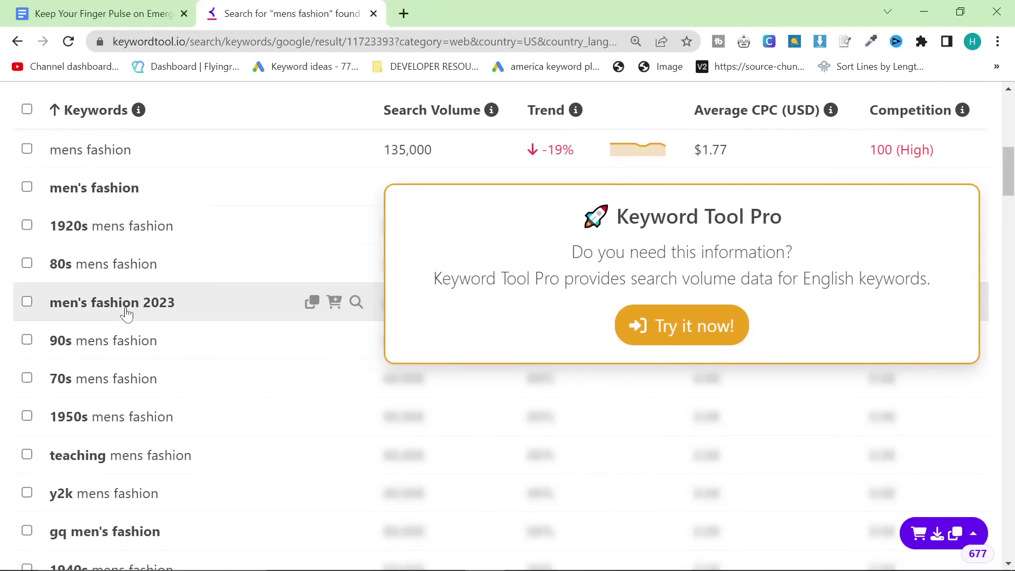
scroll(139, 316, up, 2)
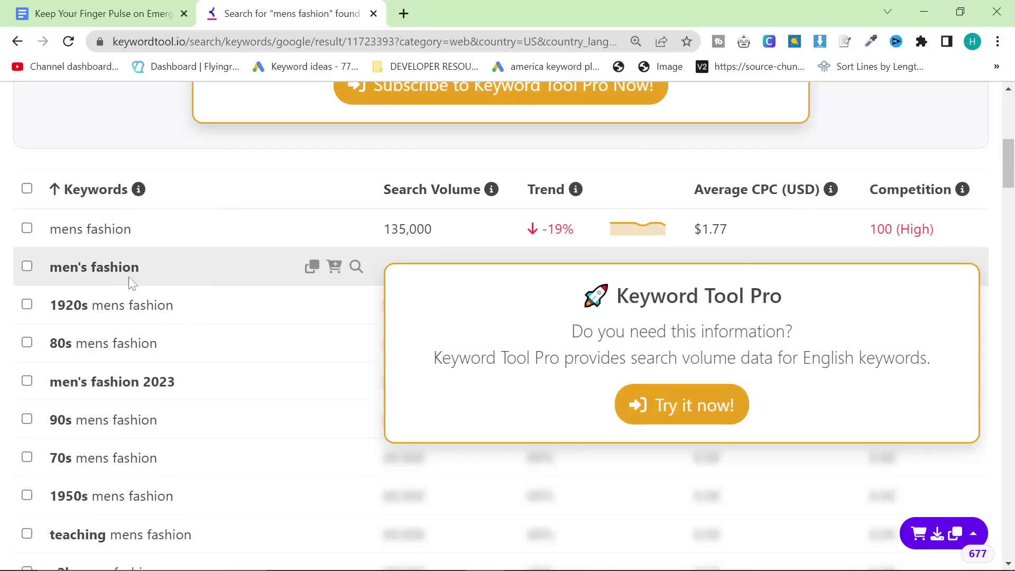
key(alt+Tab)
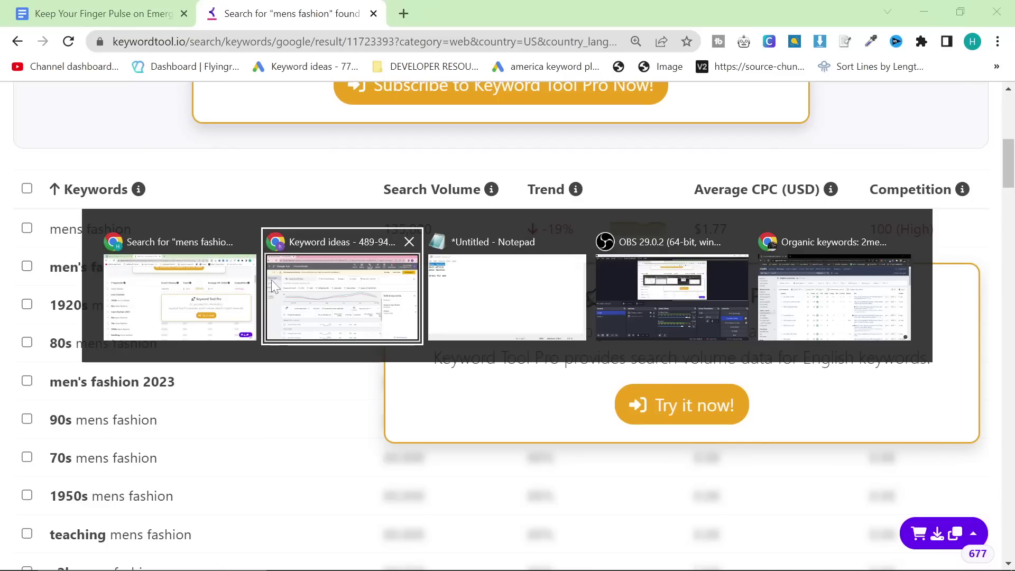
scroll(273, 297, down, 2)
scroll(271, 302, up, 2)
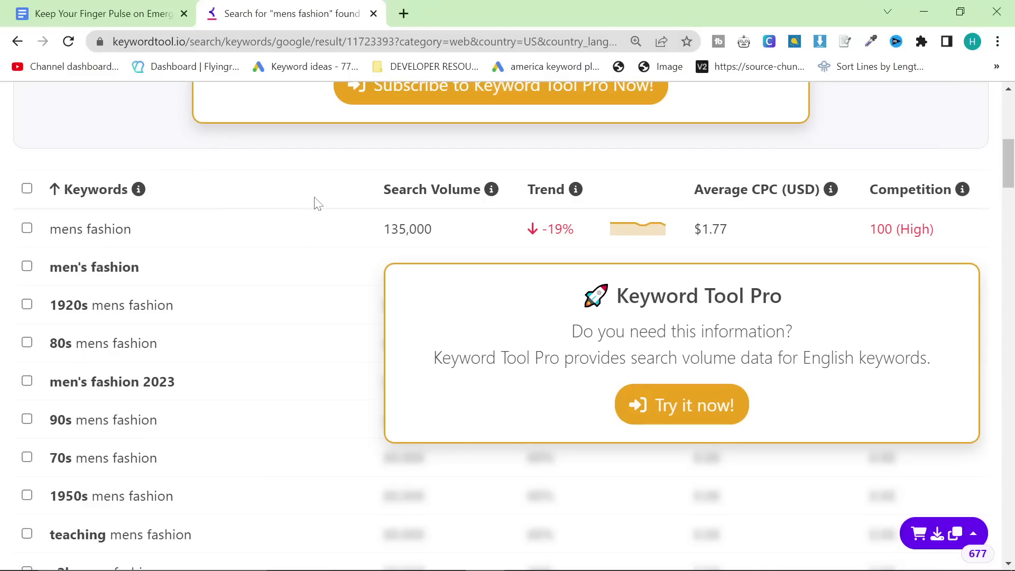
scroll(227, 417, up, 2)
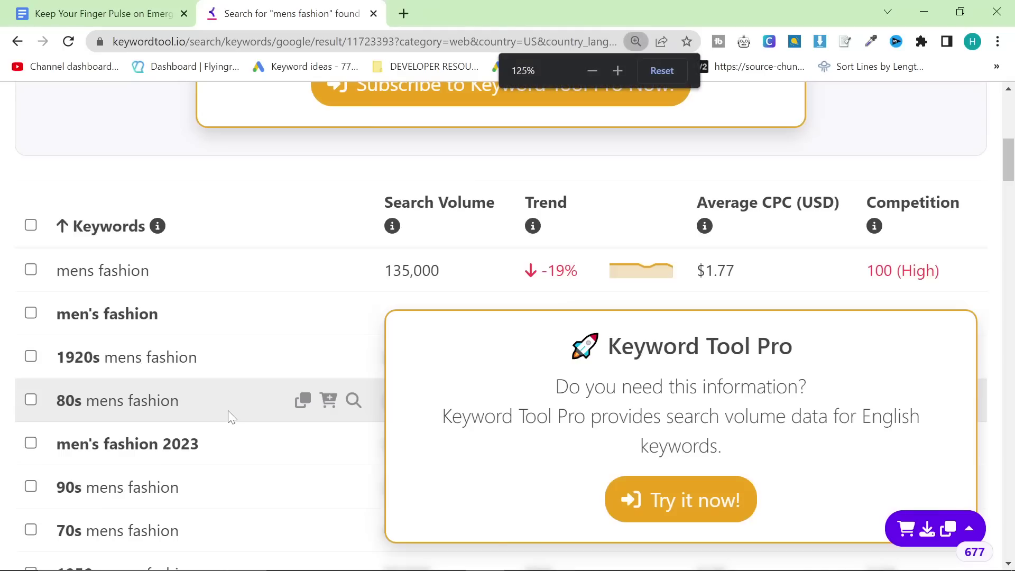
scroll(295, 461, down, 1)
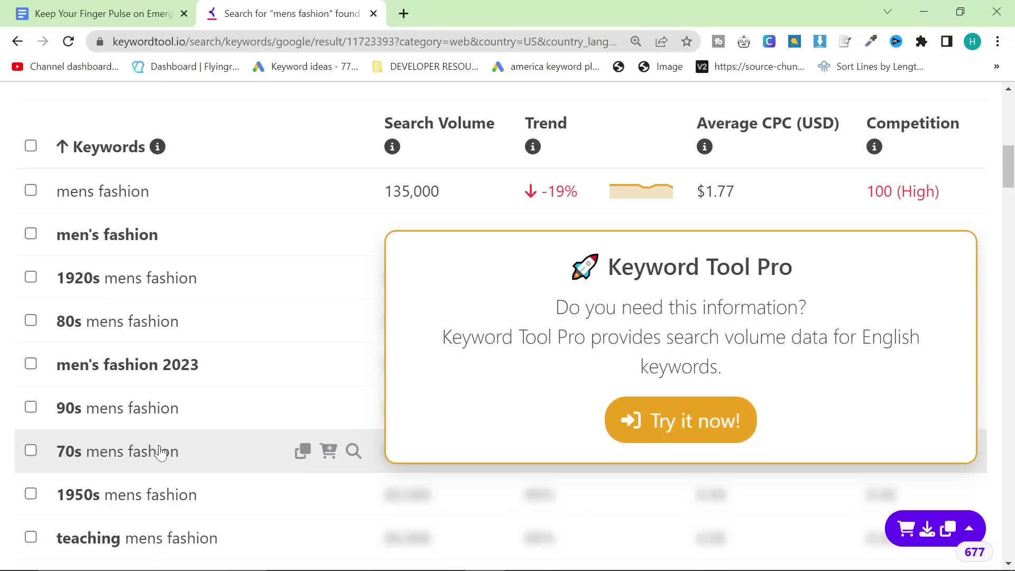
scroll(143, 460, down, 1)
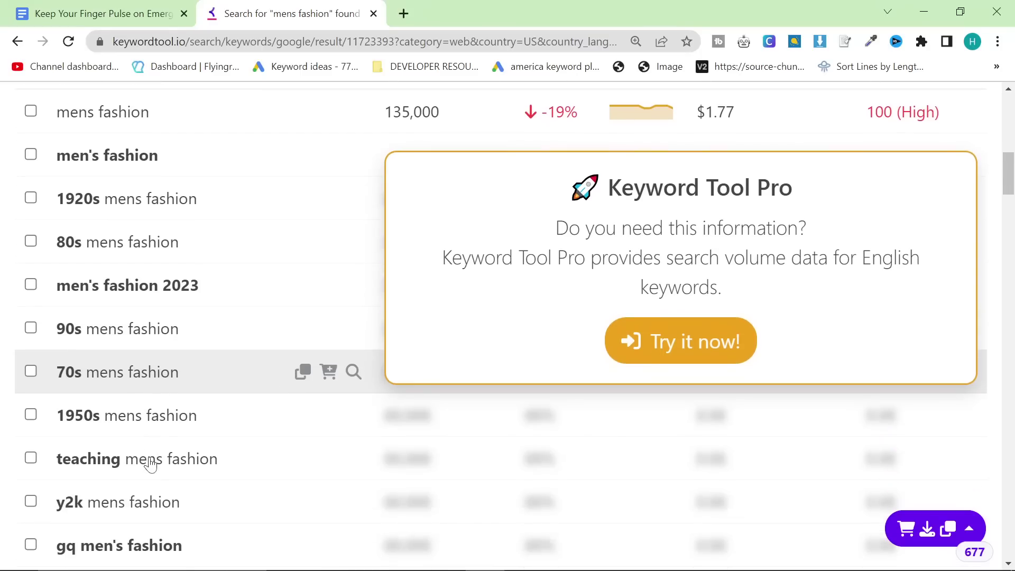
scroll(151, 464, up, 1)
scroll(151, 464, up, 1)
scroll(101, 355, down, 1)
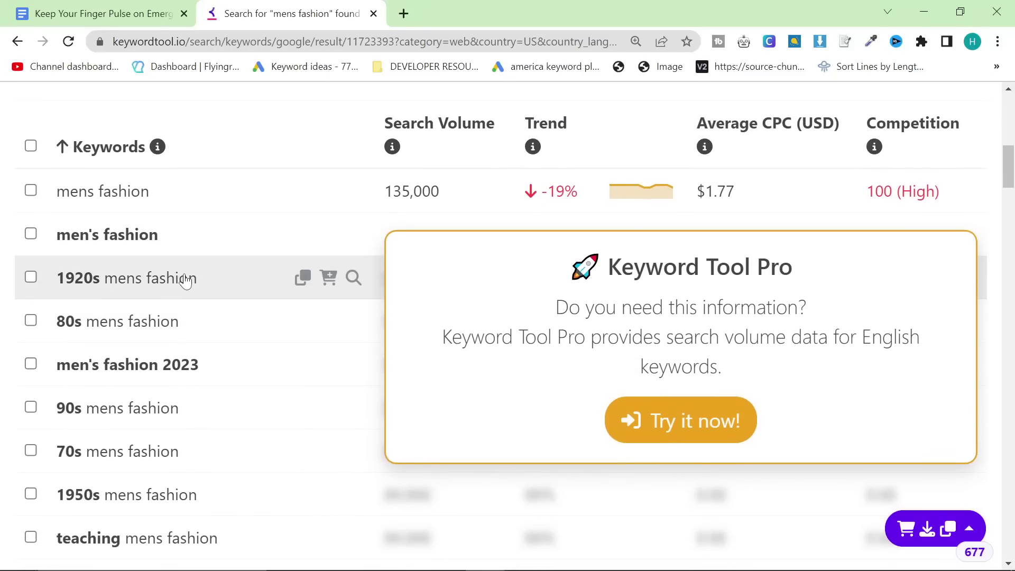
drag(199, 277, 33, 270)
- Search Keyword Planner for '1920s mens fashion'
key(alt+Tab)
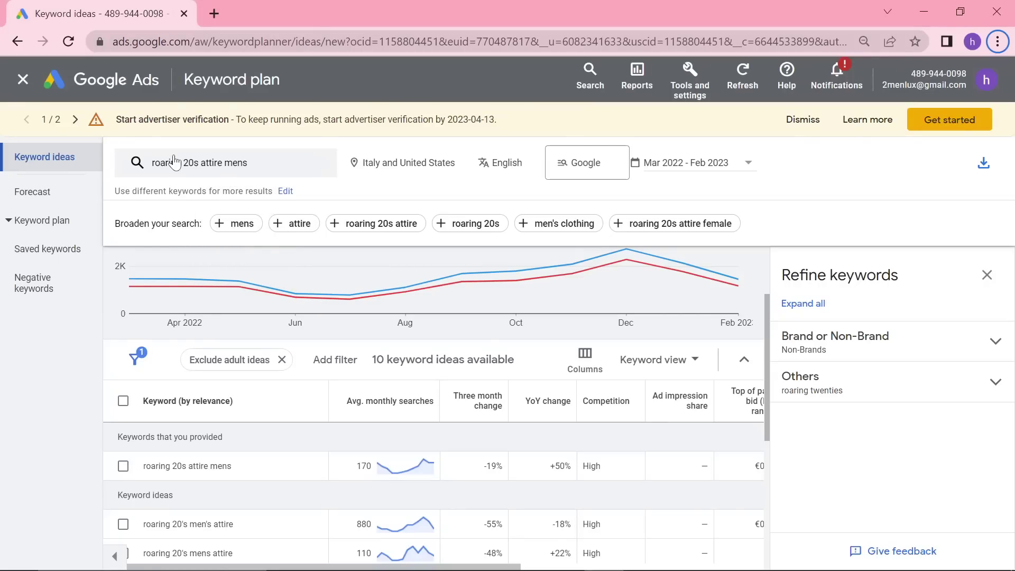
click(71, 169)
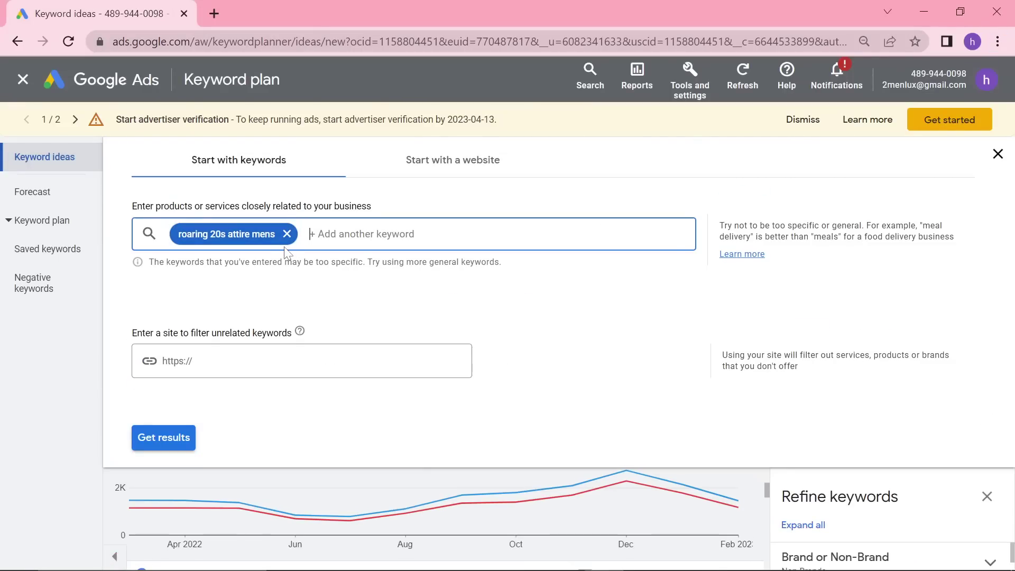
text(1920s mens fashion)
key(Return)
key(Return)
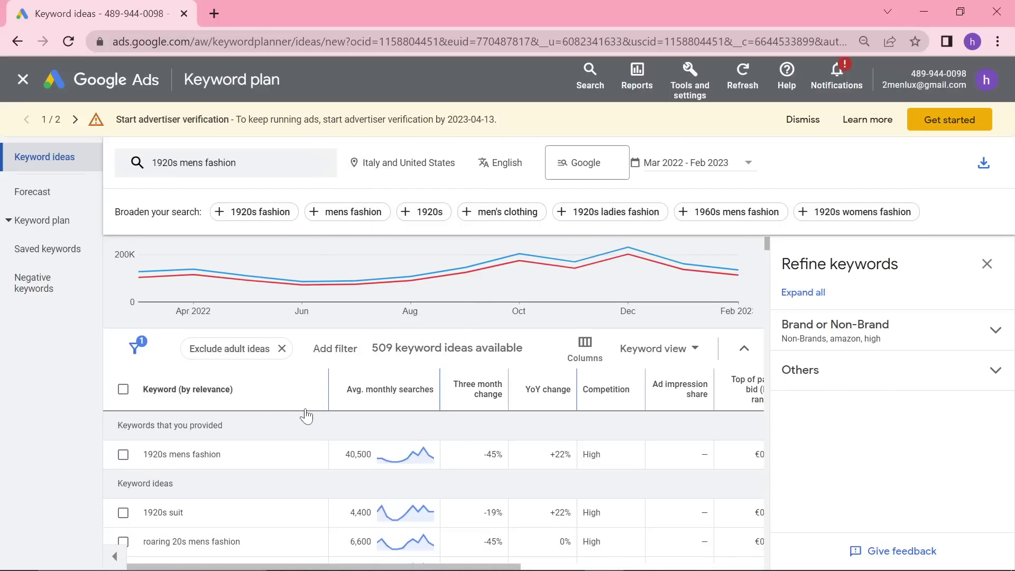
scroll(312, 418, down, 2)
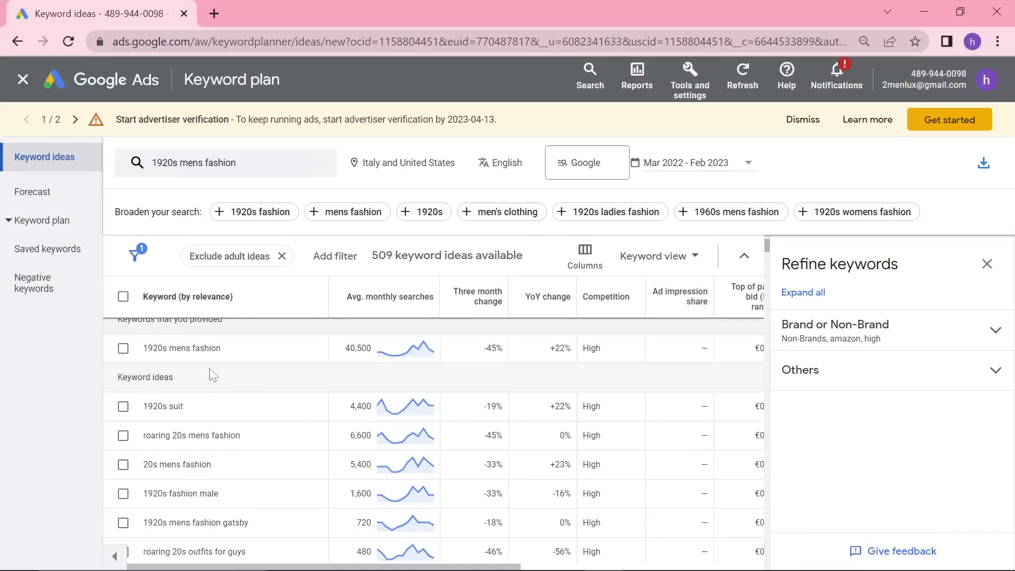
- Compare the Keyword Planner ideas against Keyword Tool's mens fashion list
key(alt+Tab)
key(alt+Tab)
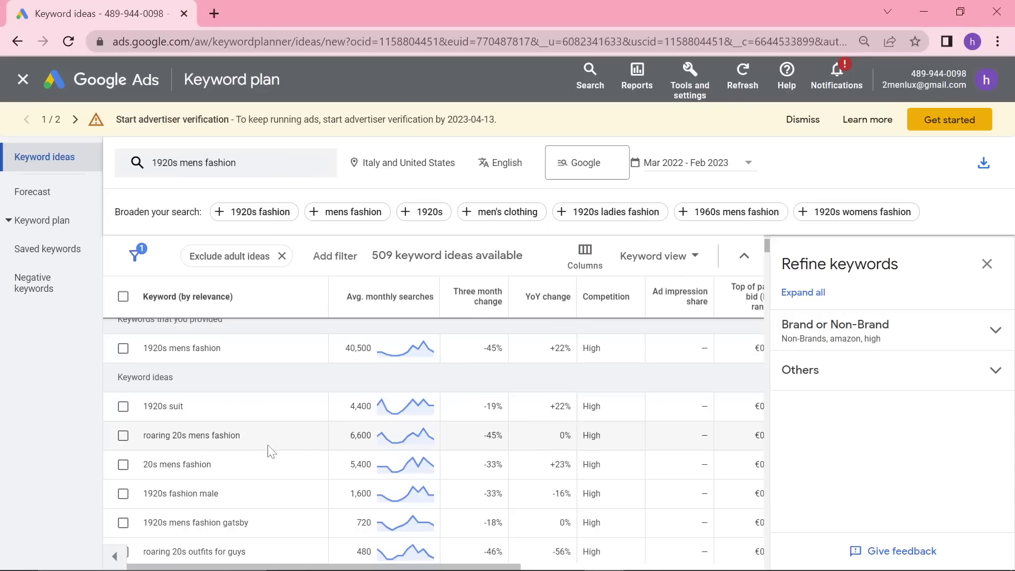
scroll(255, 453, up, 2)
key(alt+Tab)
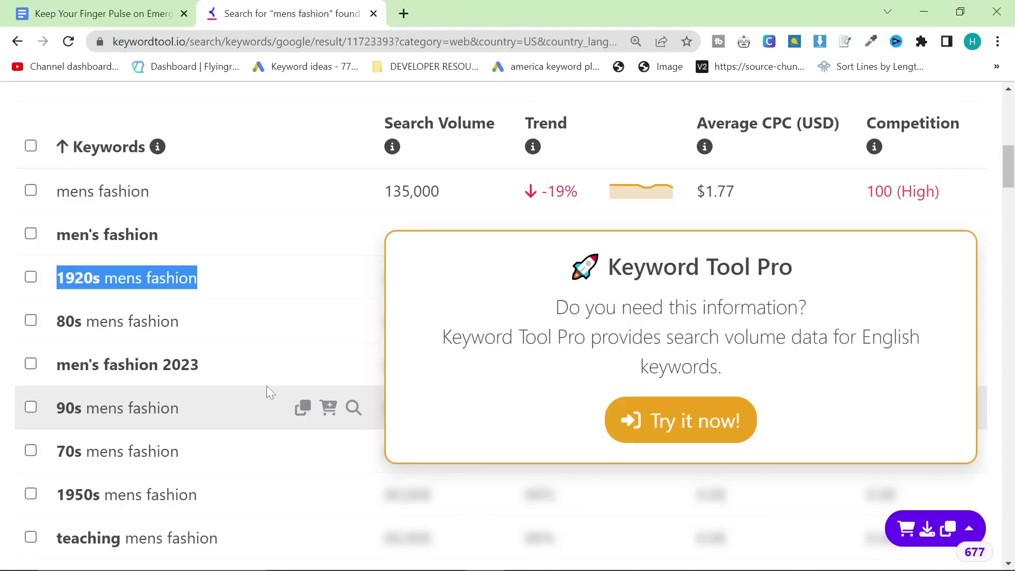
key(alt+Tab)
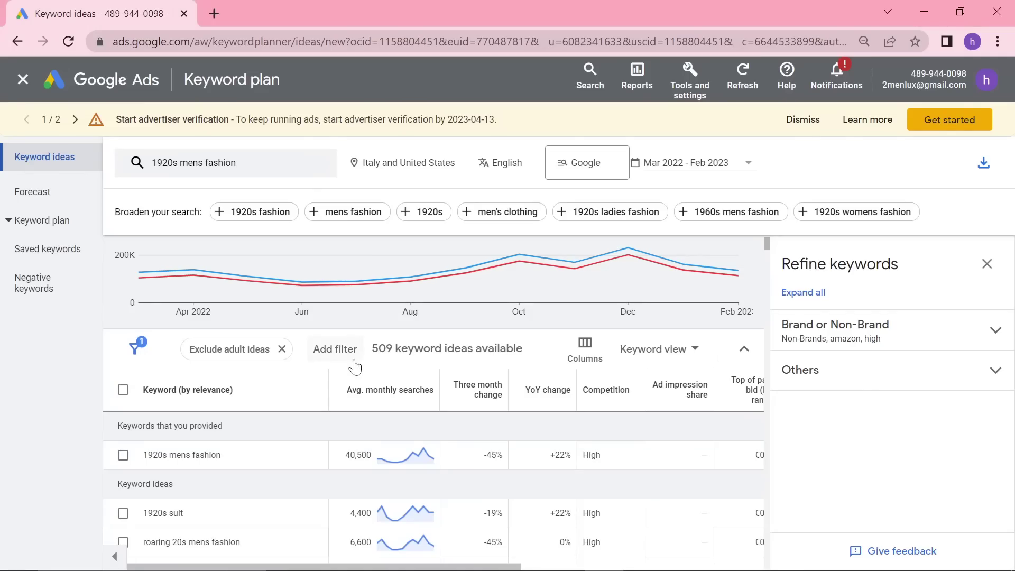
key(alt+Tab)
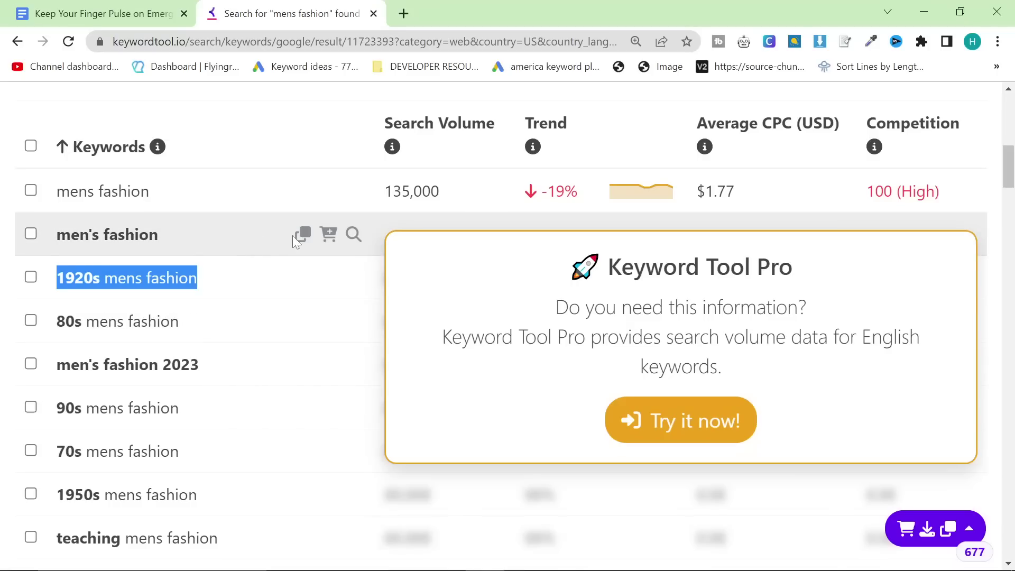
scroll(295, 238, up, 3)
key(alt+Tab)
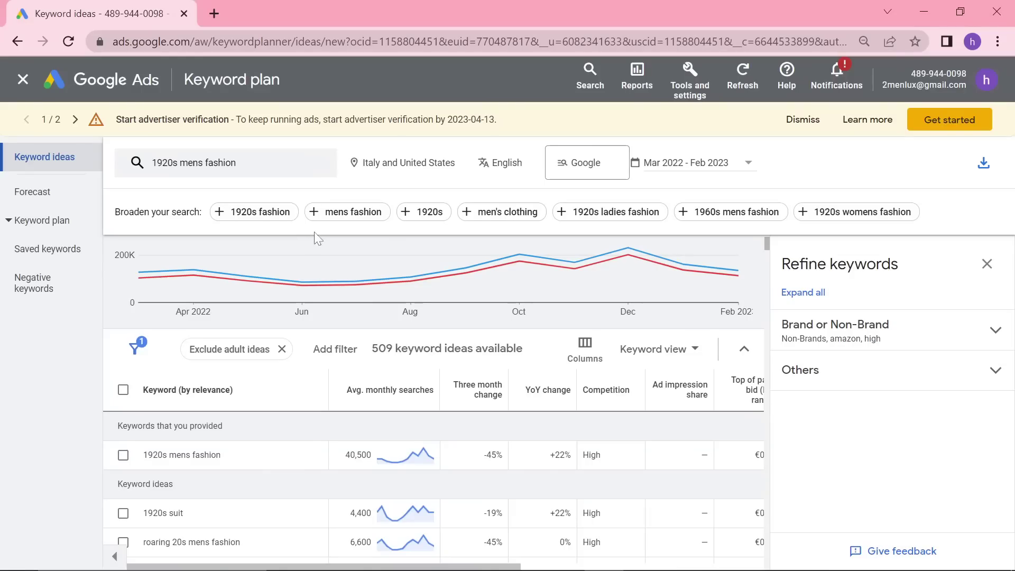
key(alt+Tab)
scroll(228, 450, down, 1)
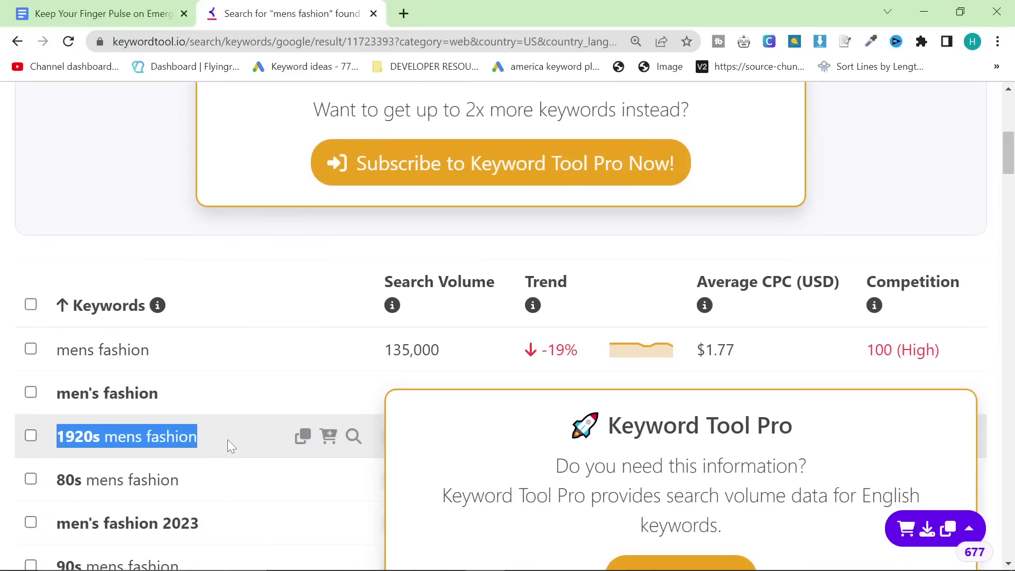
key(alt+Tab)
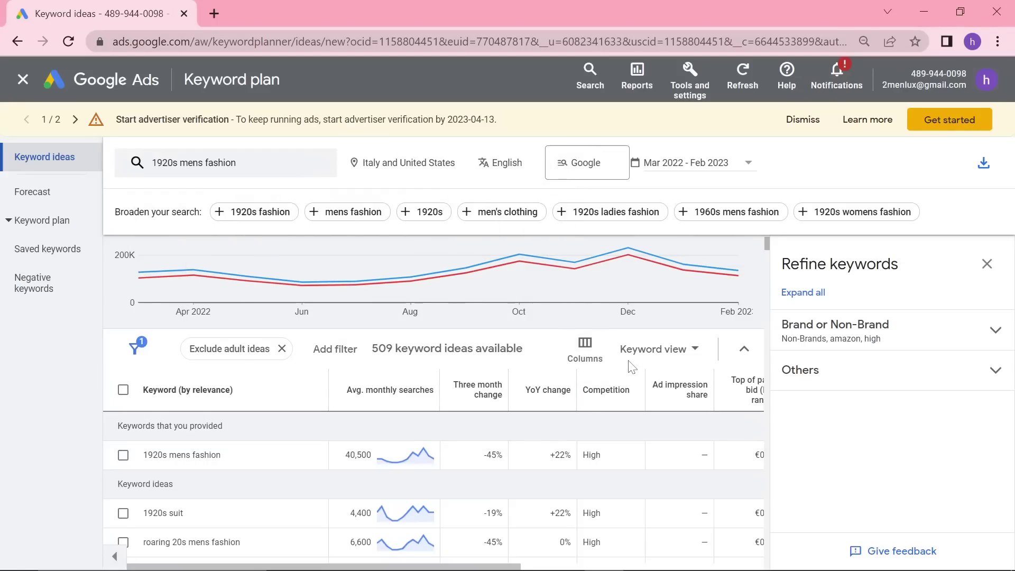
- Select and copy '80s mens fashion' from the Keyword Tool results
key(alt+Tab)
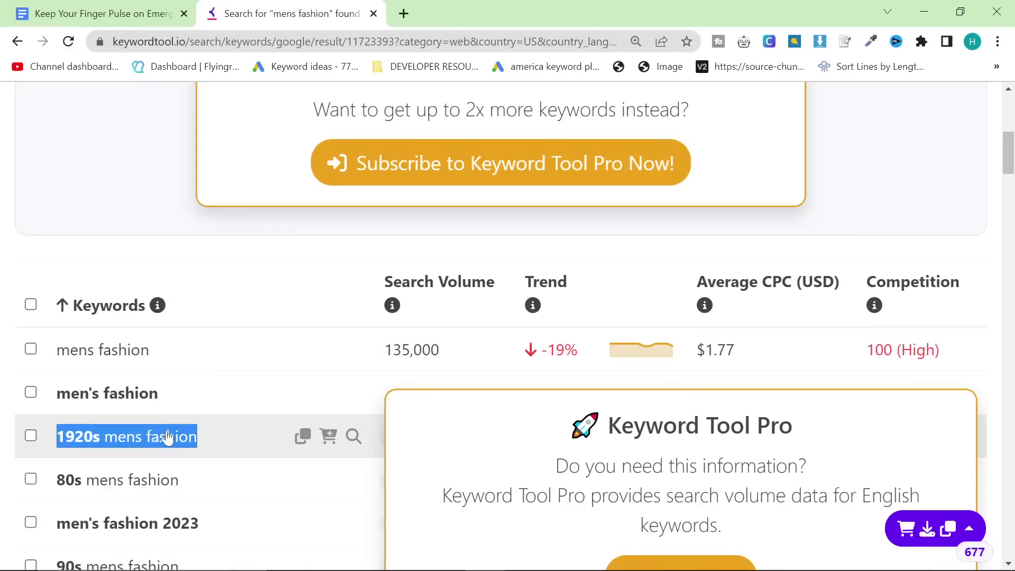
scroll(179, 423, down, 1)
drag(180, 403, 61, 414)
key(ctrl+c)
key(alt+Tab)
- Replace the 1920s keyword with '80s mens fashion' and run the search
click(233, 163)
click(275, 234)
key(ctrl+v)
key(Return)
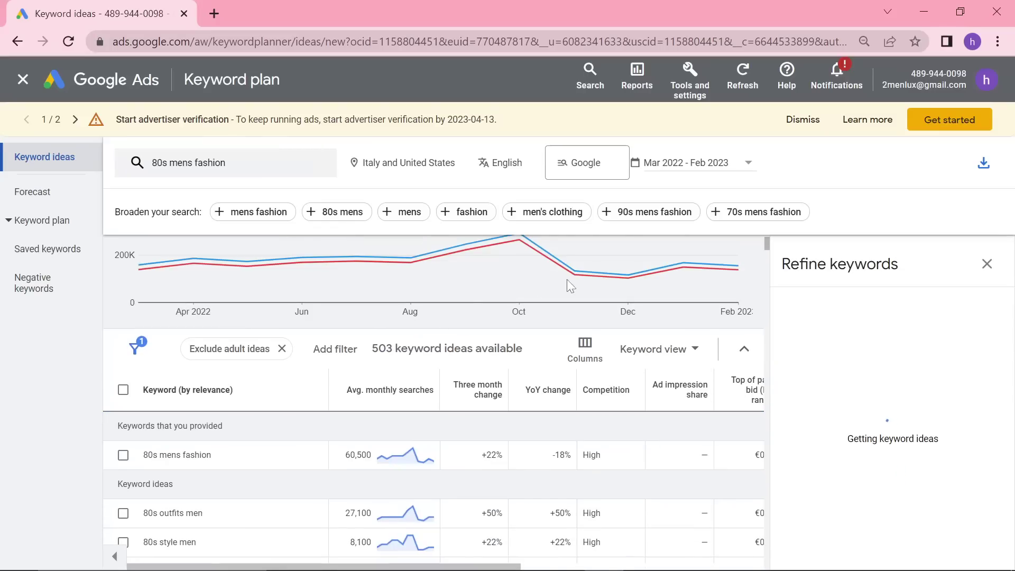
- Review the trend chart and ideas, e.g. '80s outfits men' at 27,100 searches, up 50%
mouse_move(520, 211)
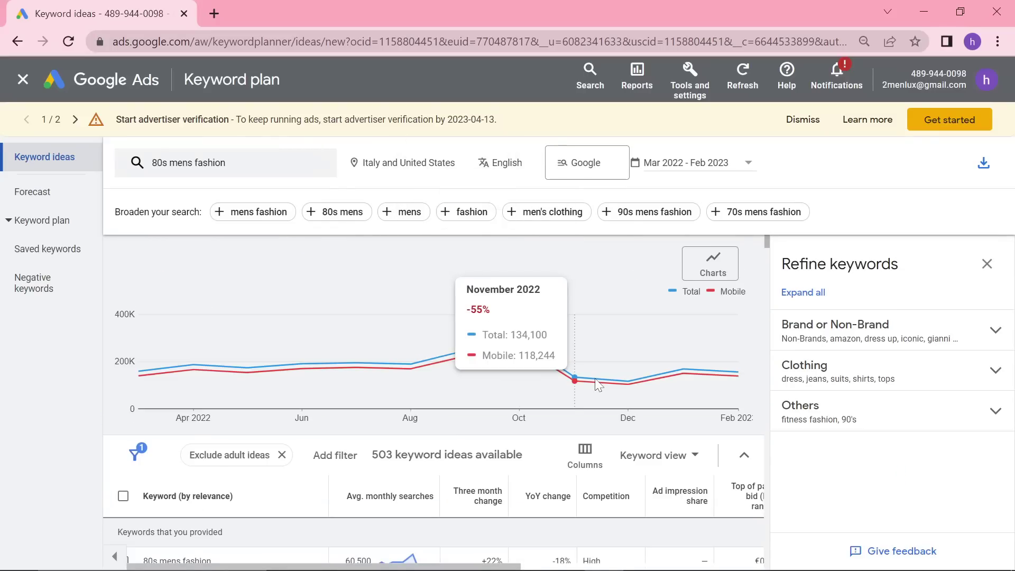
scroll(627, 391, down, 2)
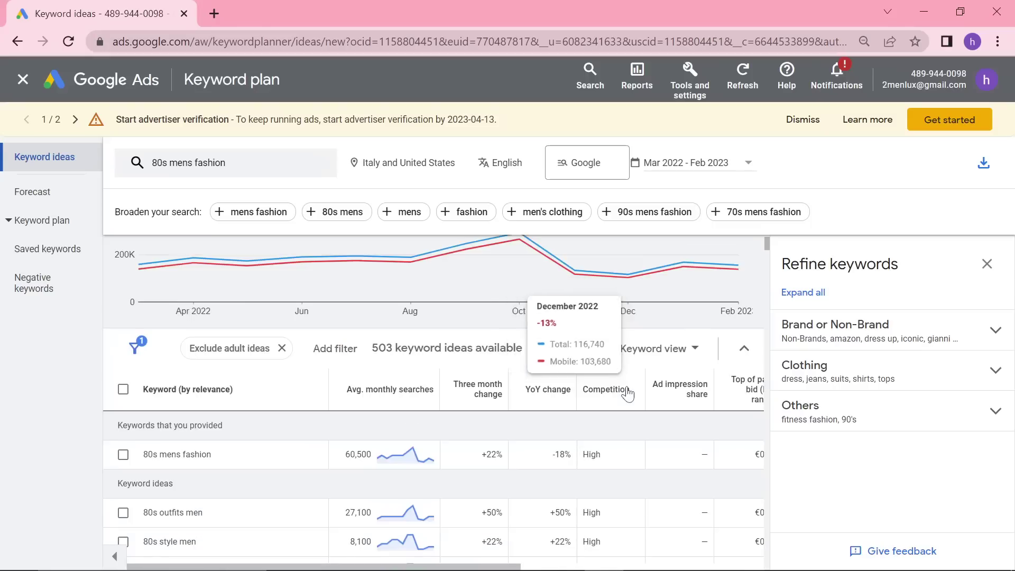
scroll(629, 392, down, 2)
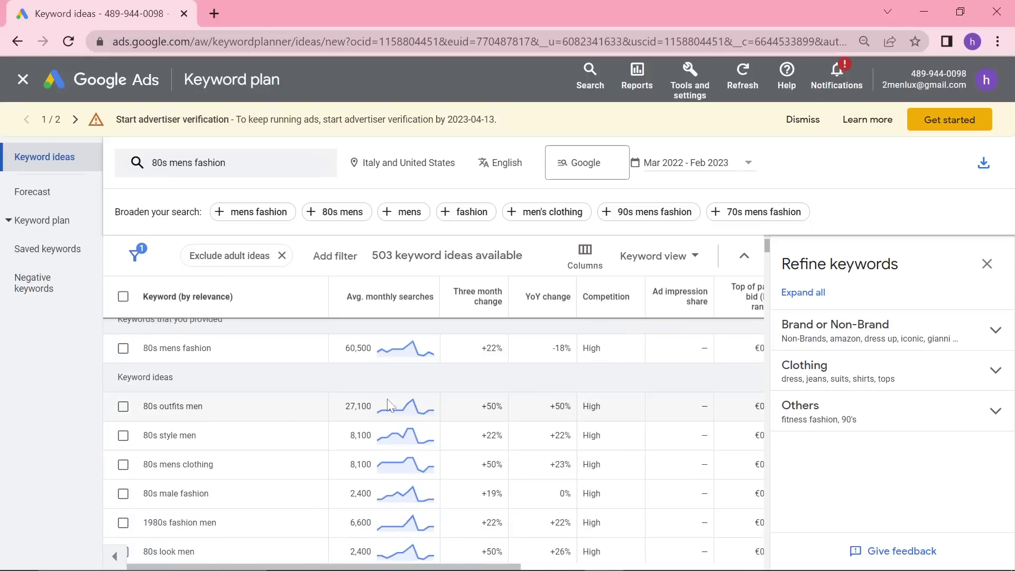
mouse_move(417, 465)
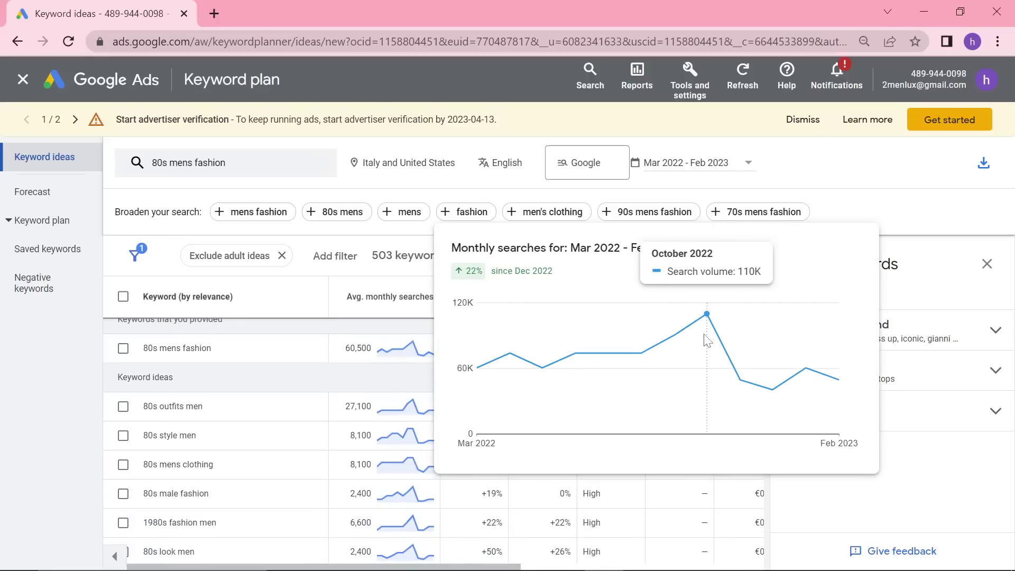
scroll(262, 363, up, 2)
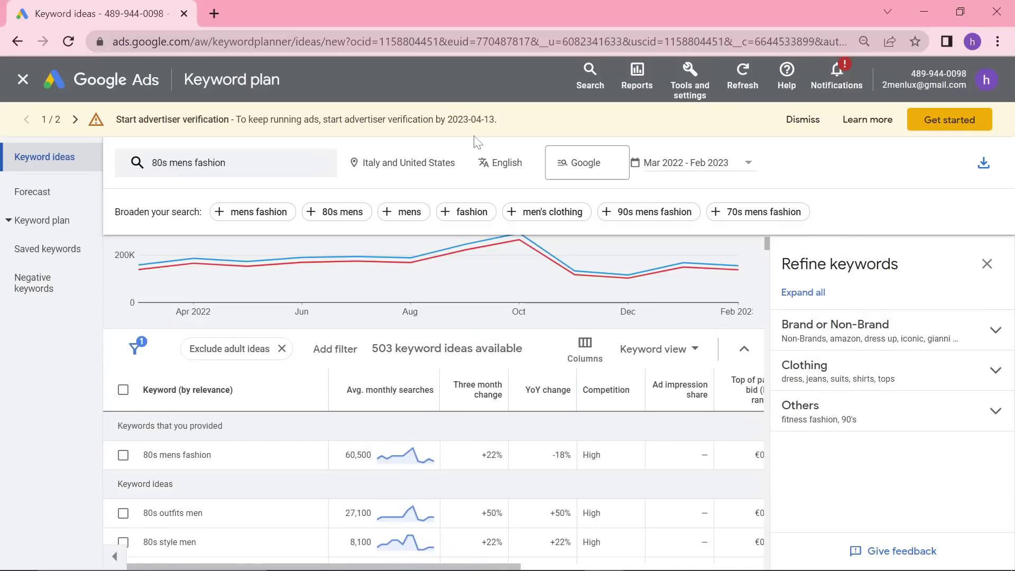
- Below 'dress for men', write 'Write articles based around the fashion of the 1980s, including stranger things references…'
key(alt+Tab)
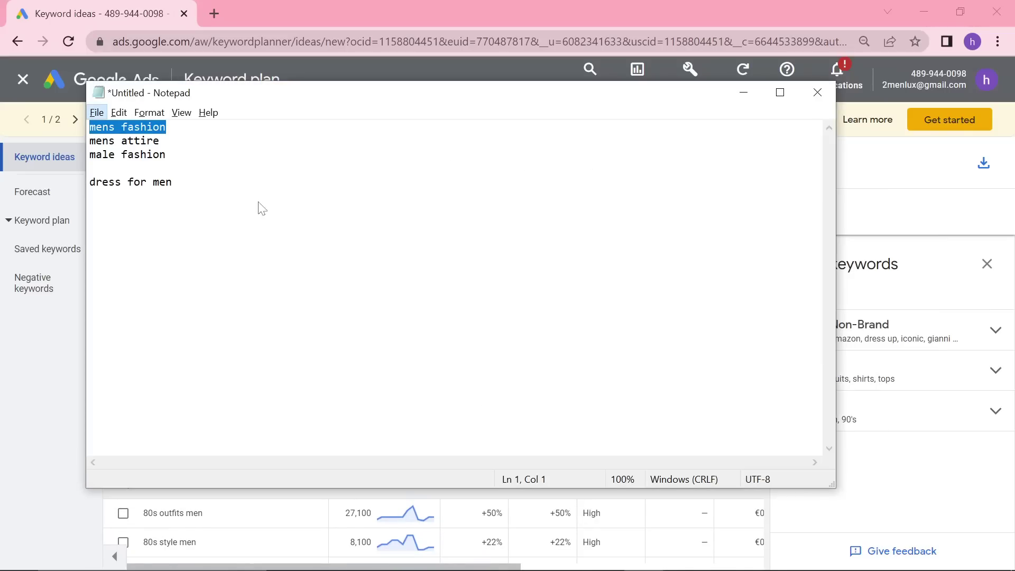
click(256, 199)
key(Return)
text(Write art)
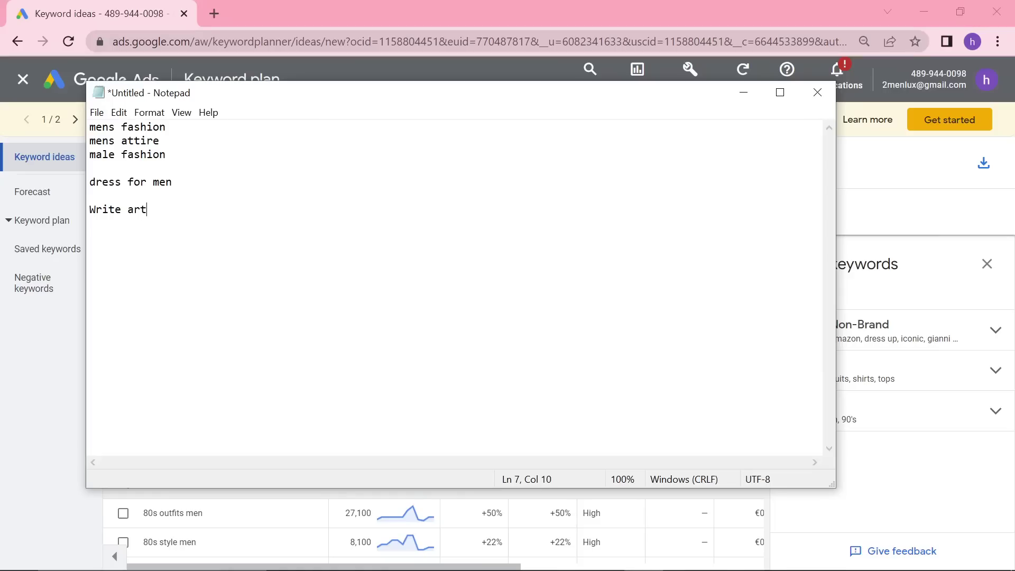
text(icles based aroun)
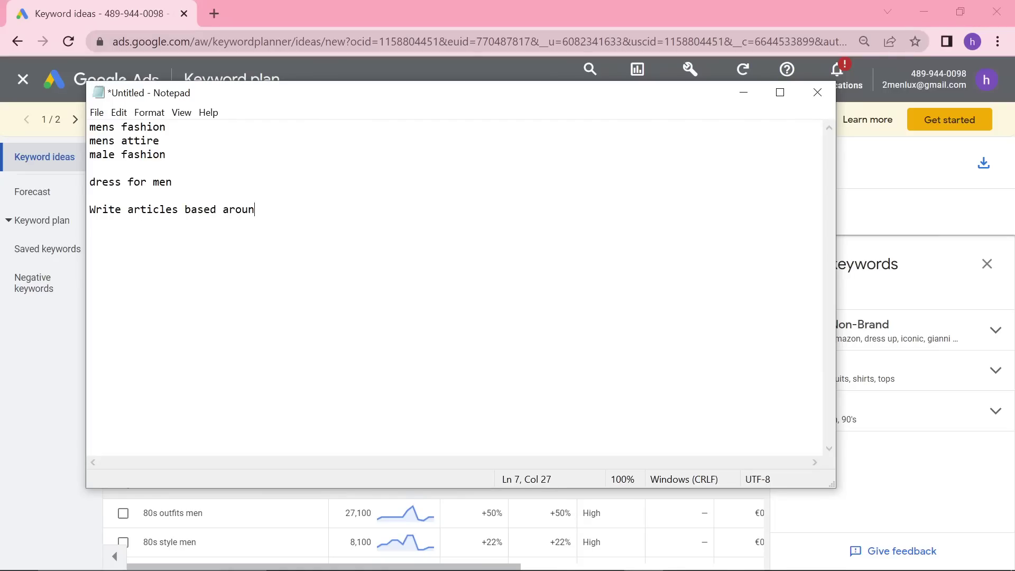
text(d the fashion of )
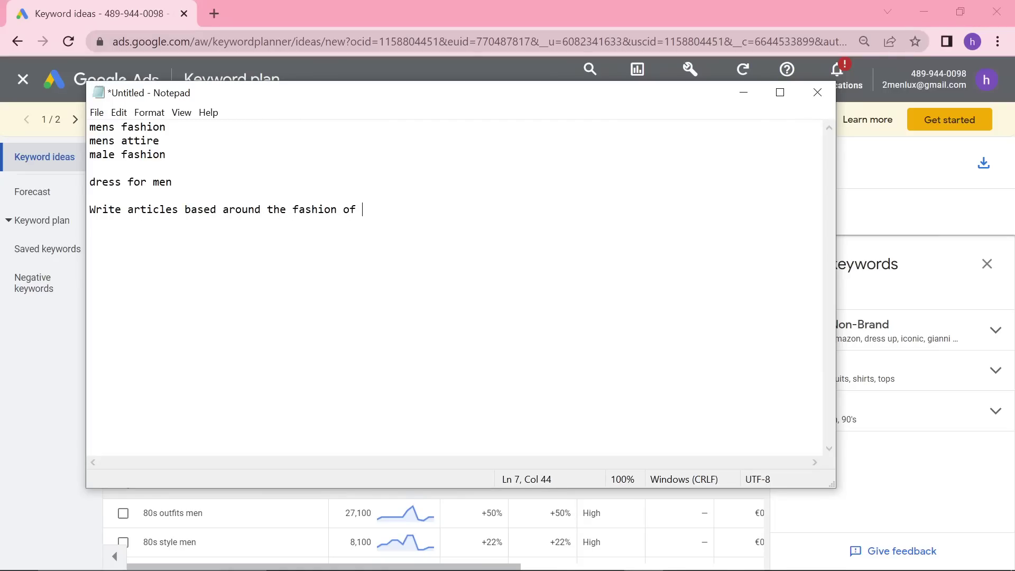
text(the 1980s, inlu)
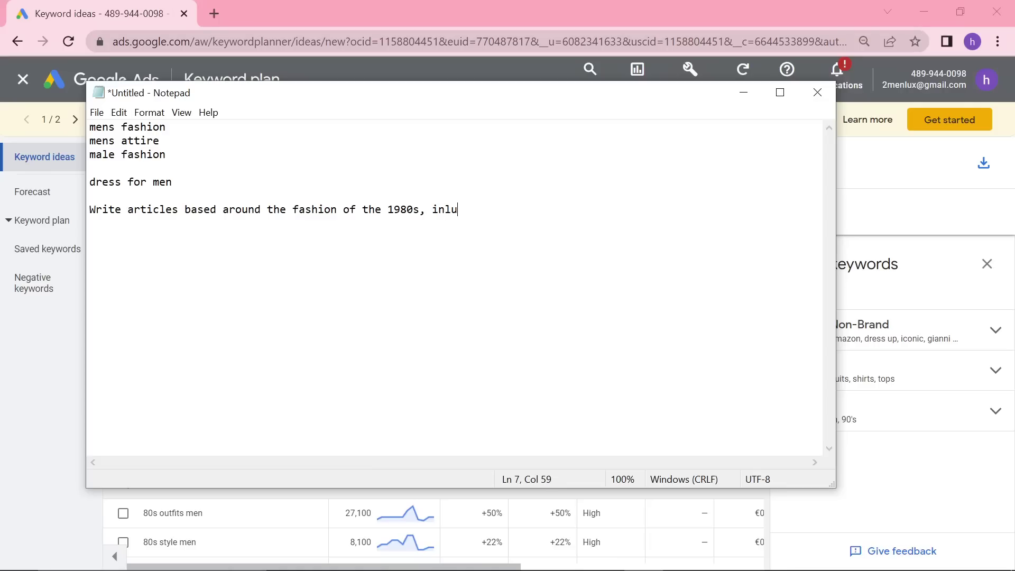
key(BackSpace)
key(BackSpace)
text(cluding stranger things referenc)
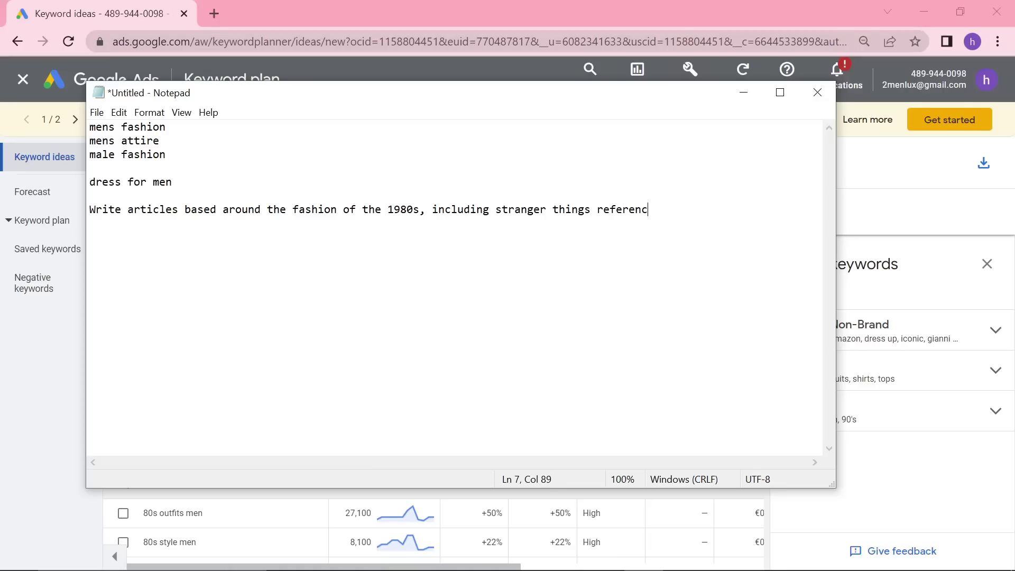
text(es and then put our products that m)
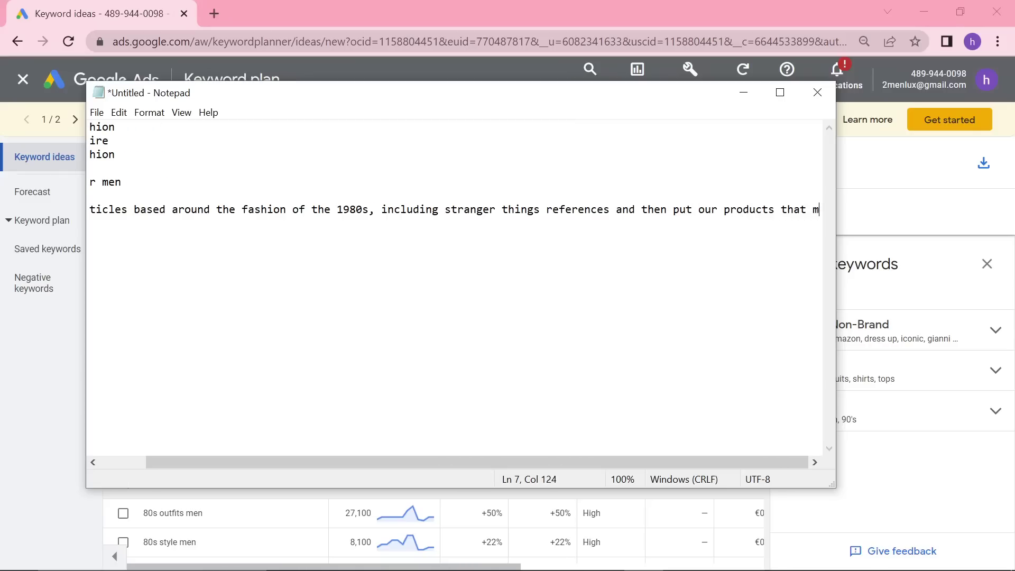
text(atch the artic)
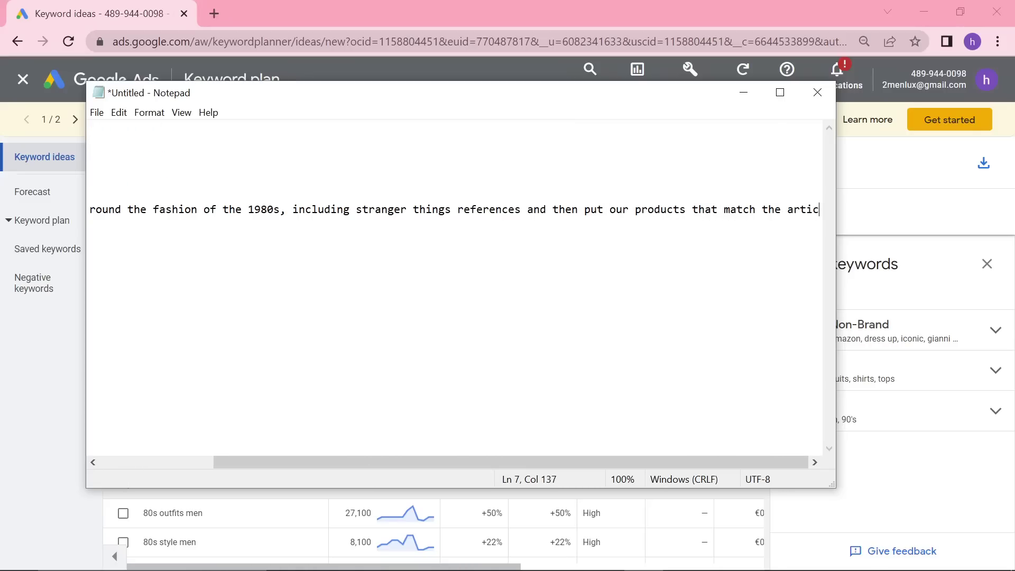
text(le into it)
key(Return)
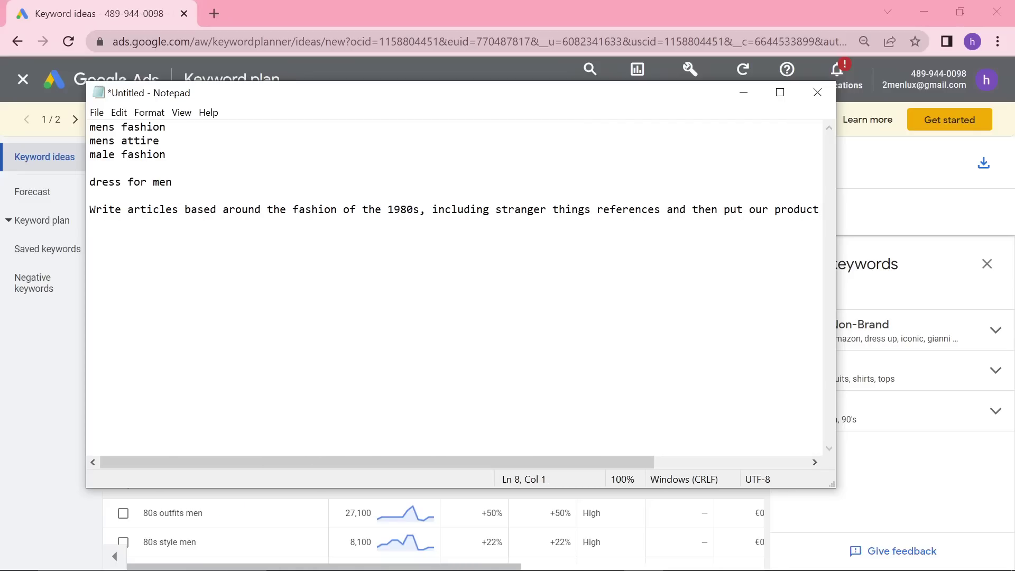
- Read the 80s mens fashion trend chart, peaking at 294,810 searches in October 2022
key(alt+Tab)
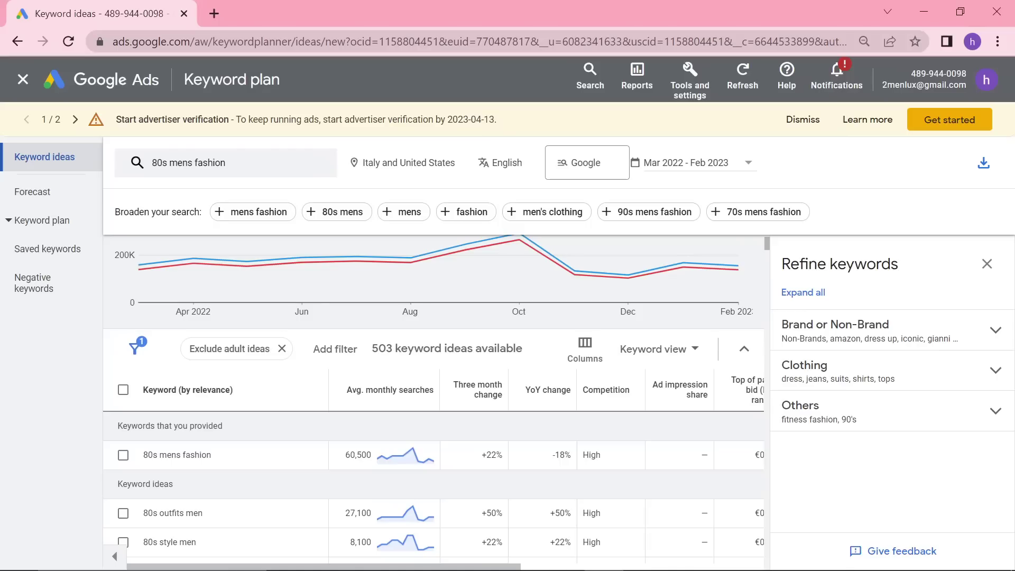
scroll(571, 344, down, 2)
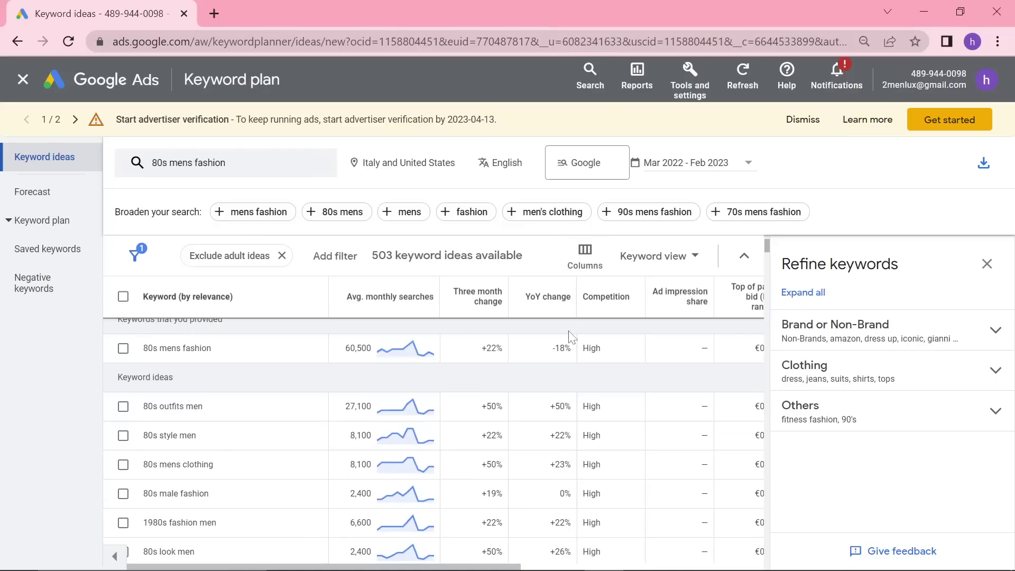
scroll(571, 344, down, 2)
key(alt+Tab)
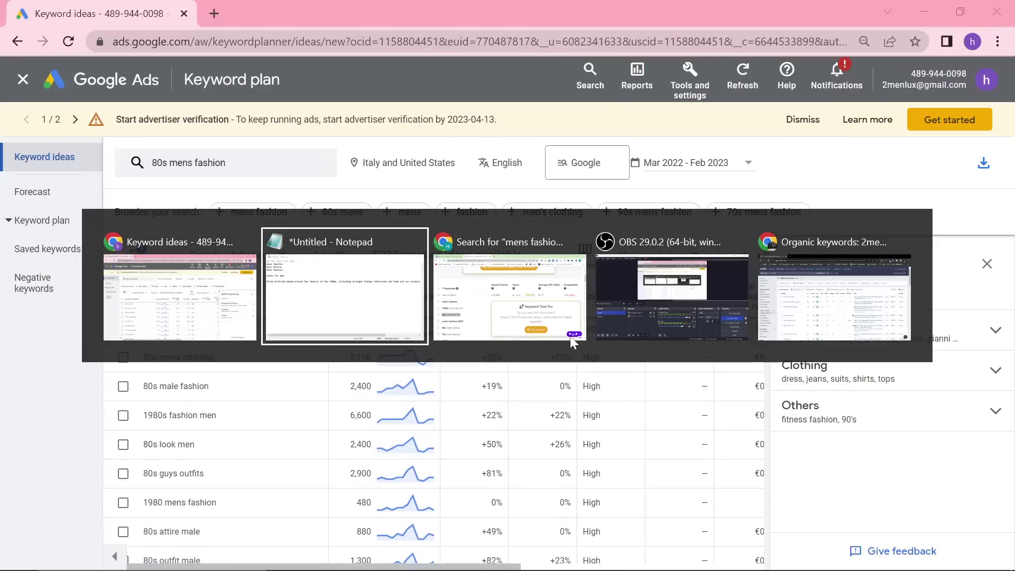
key(Escape)
scroll(570, 336, up, 4)
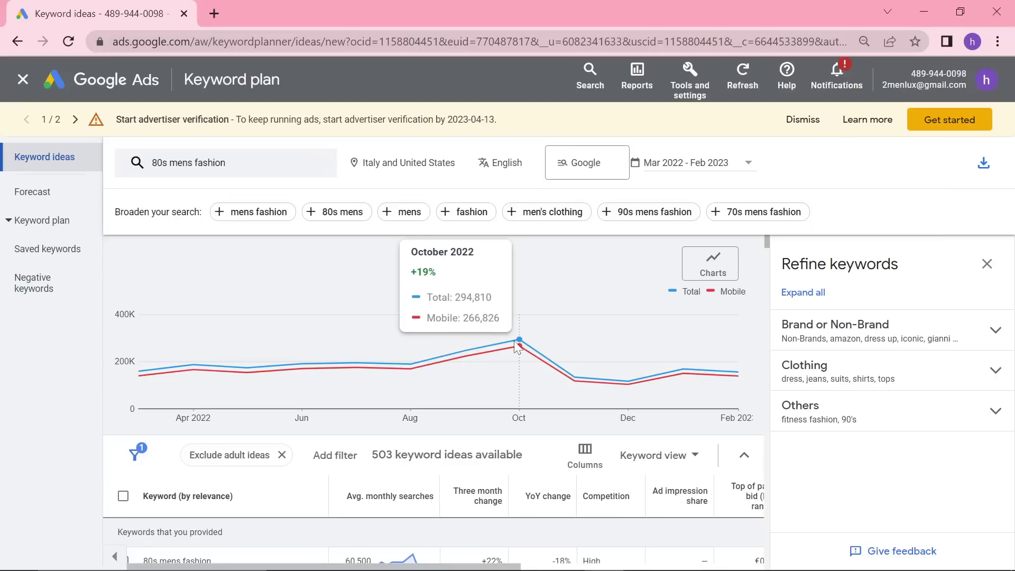
scroll(565, 381, down, 5)
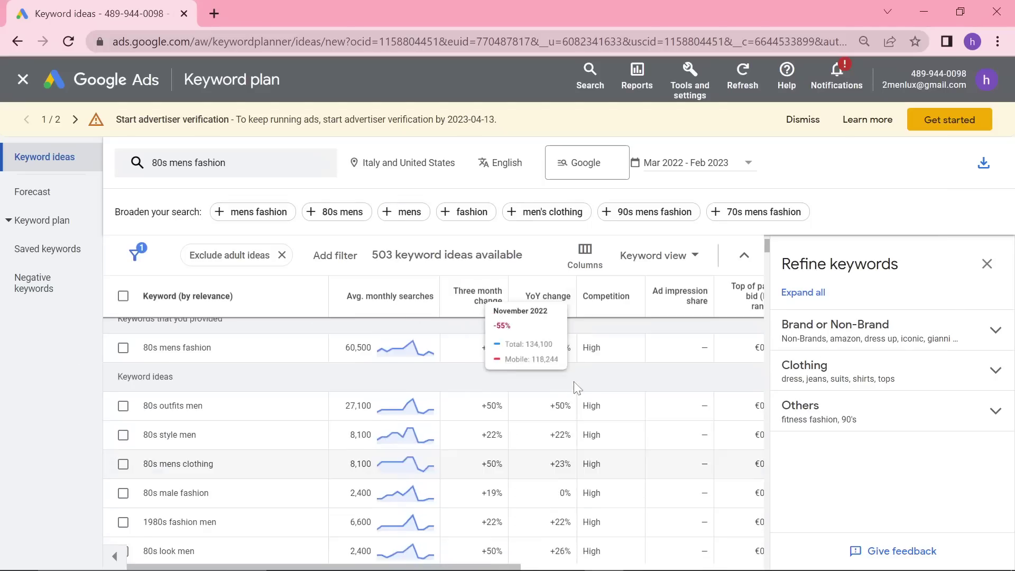
scroll(555, 391, up, 8)
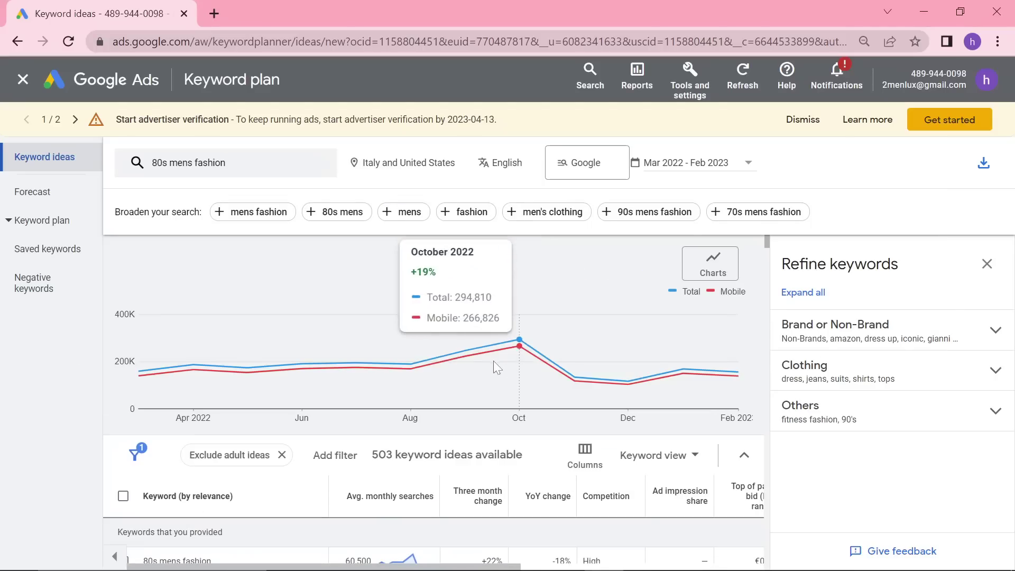
scroll(484, 361, down, 4)
mouse_move(381, 495)
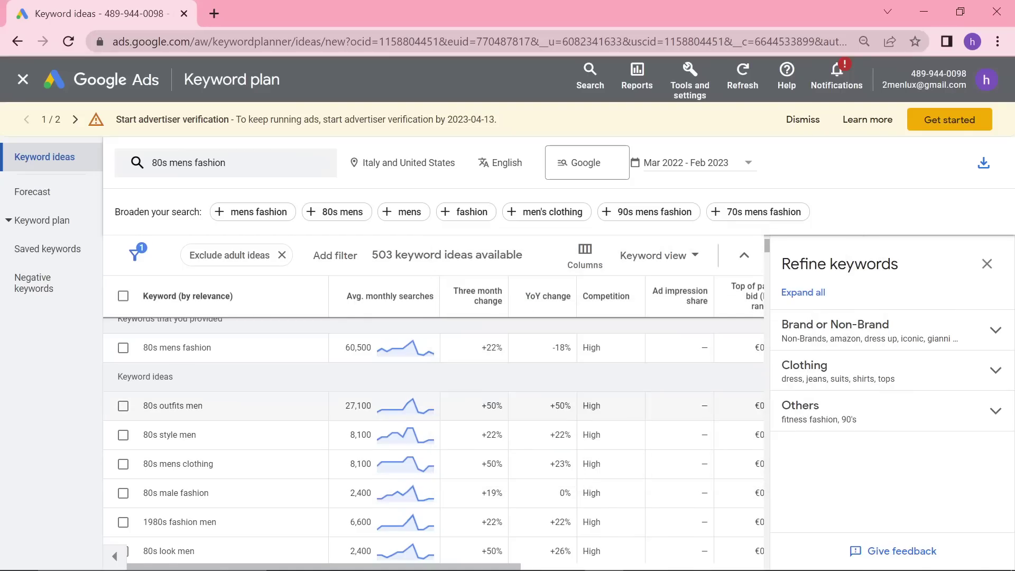
scroll(317, 465, down, 3)
scroll(172, 392, up, 8)
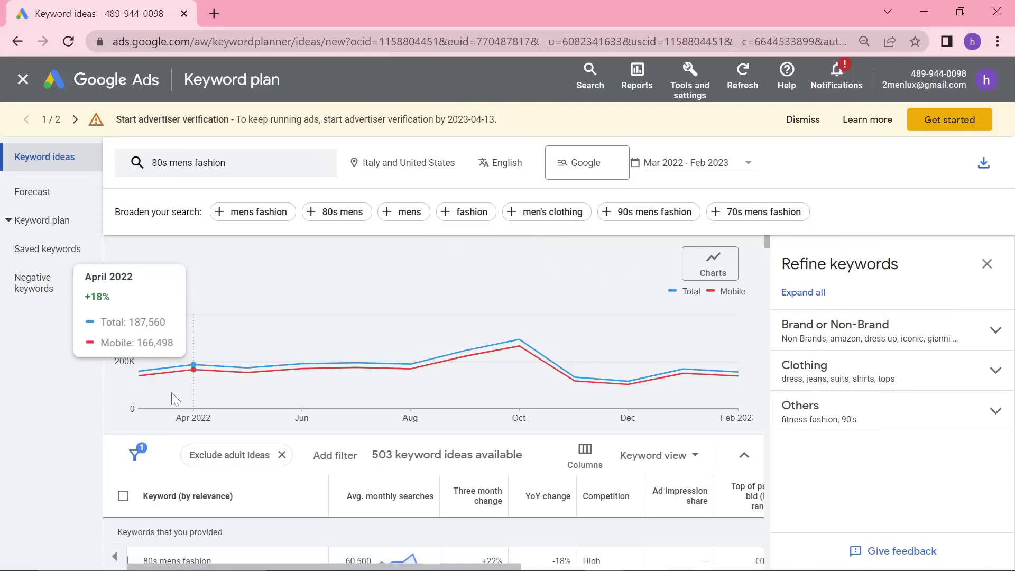
- Scroll through Keyword Tool's mens fashion suggestions list and back to the top
key(alt+Tab)
key(alt+Tab)
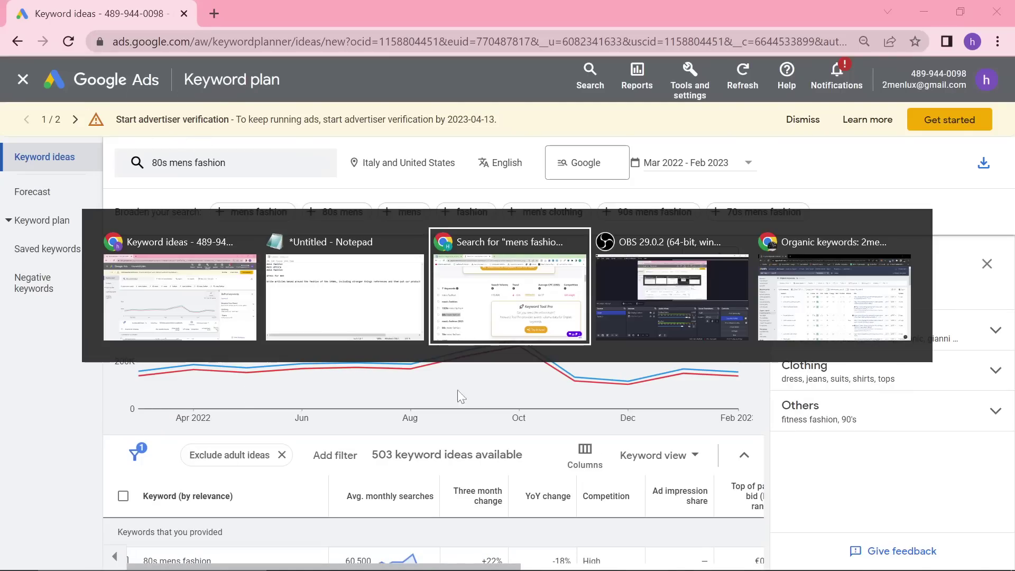
scroll(216, 421, down, 5)
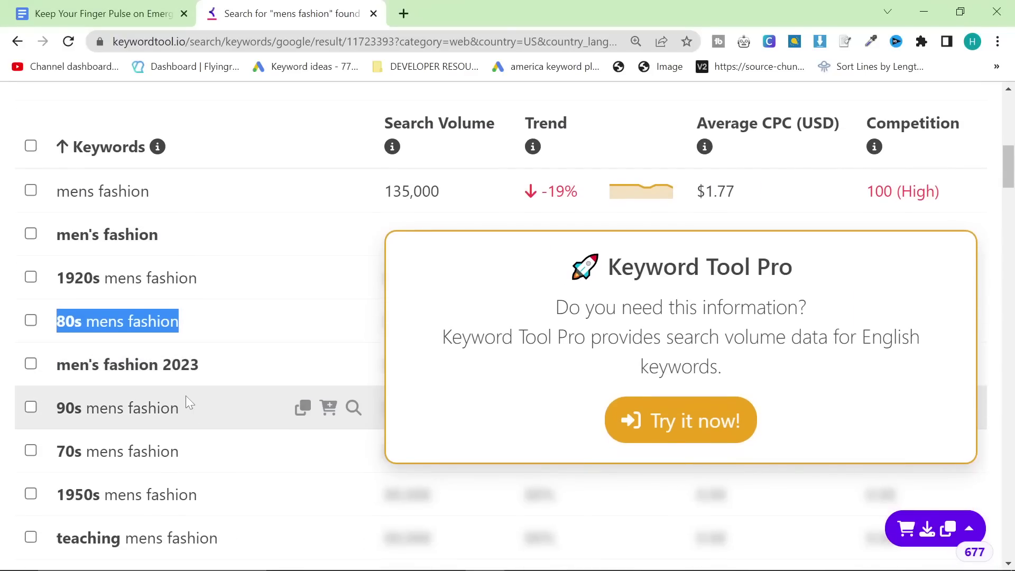
scroll(199, 420, down, 3)
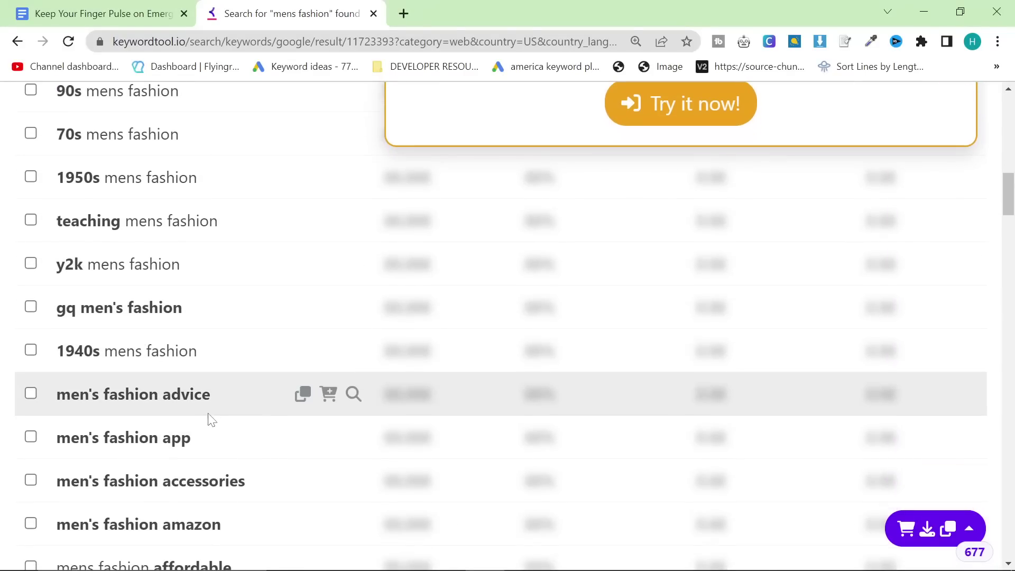
scroll(108, 418, down, 3)
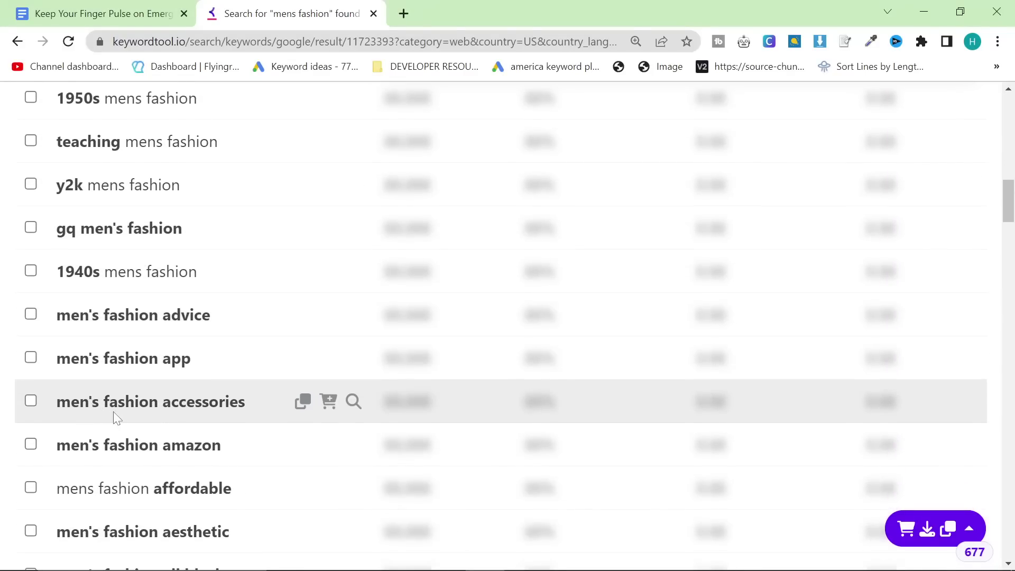
scroll(115, 423, down, 3)
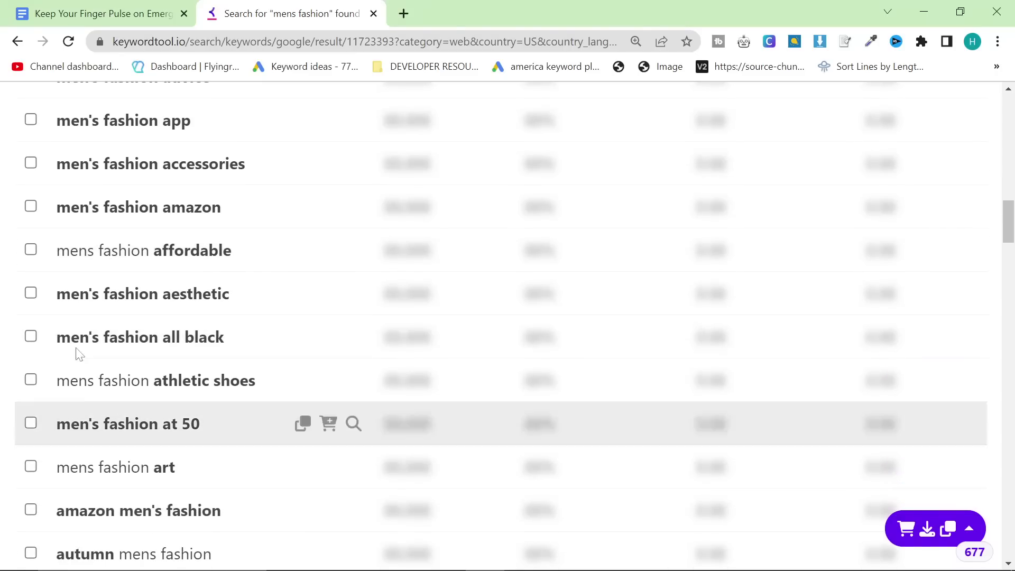
scroll(149, 409, down, 5)
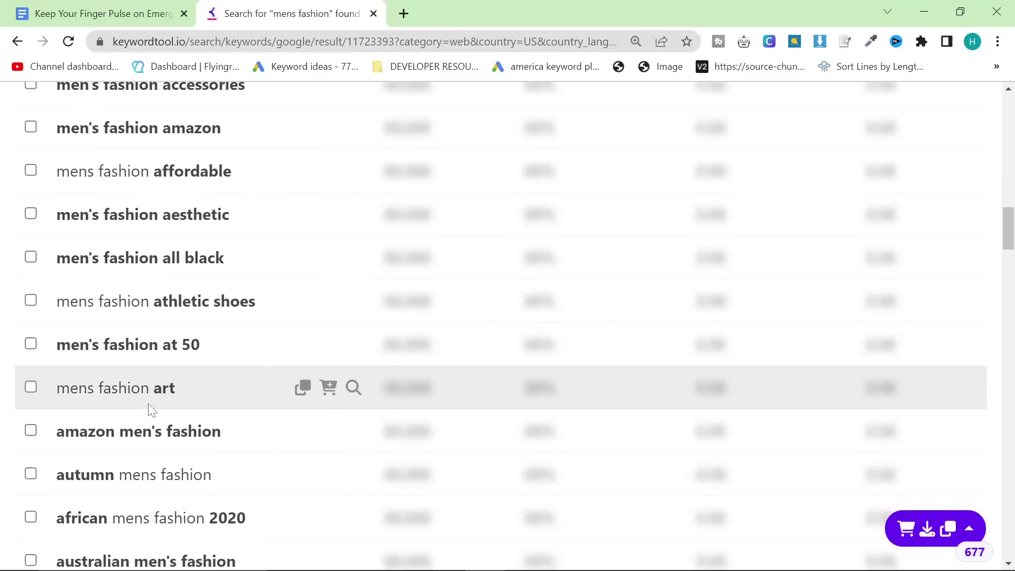
scroll(161, 334, up, 9)
scroll(161, 334, up, 10)
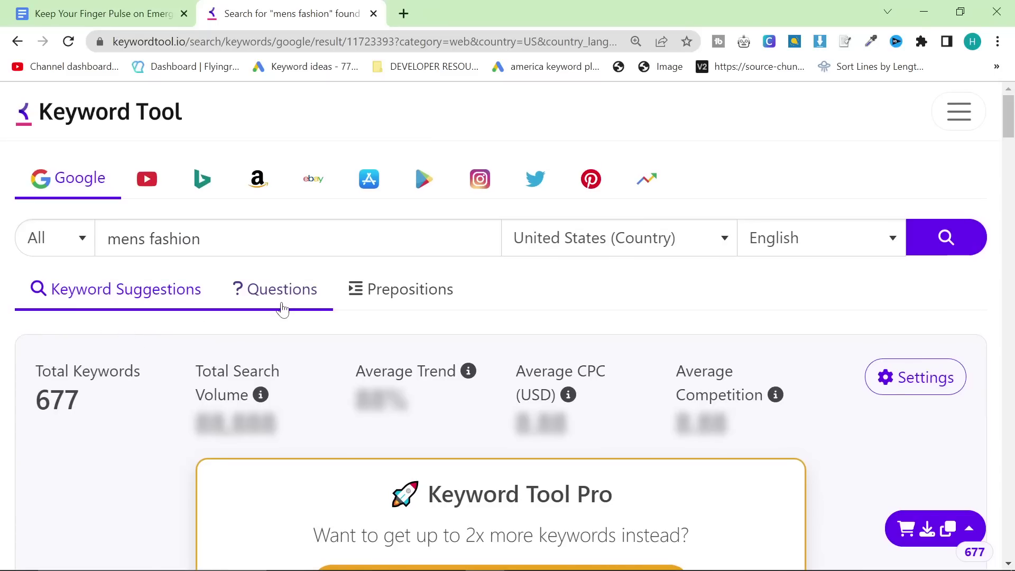
- Switch to the Questions results and browse the 104 question-style ideas
click(283, 308)
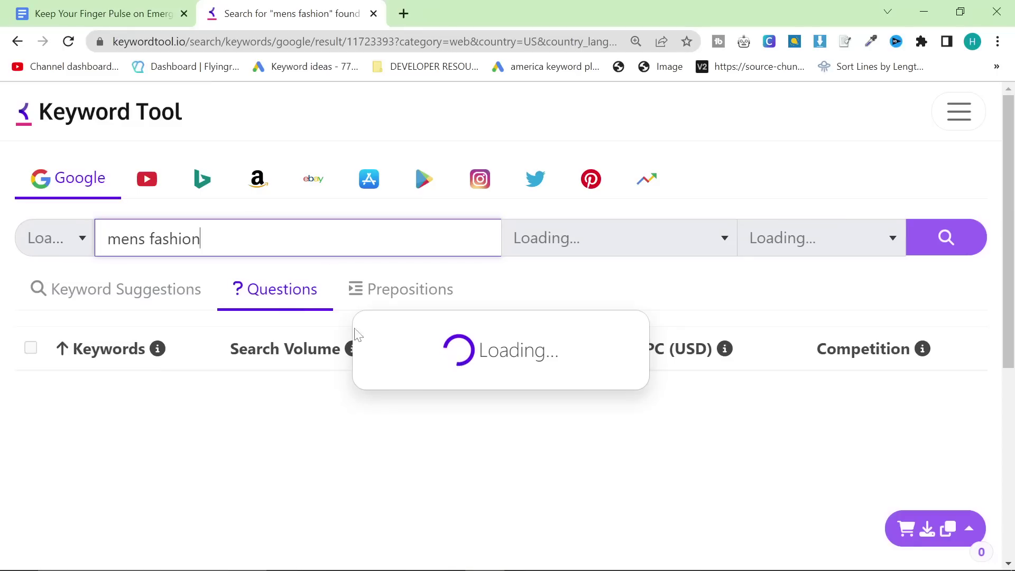
scroll(296, 425, down, 1)
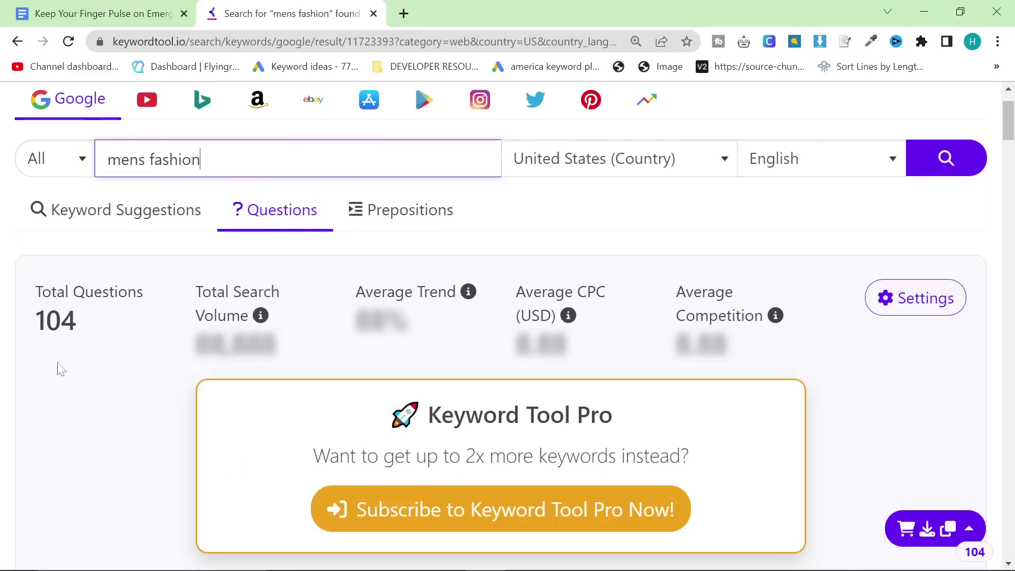
scroll(112, 374, down, 7)
scroll(114, 379, down, 1)
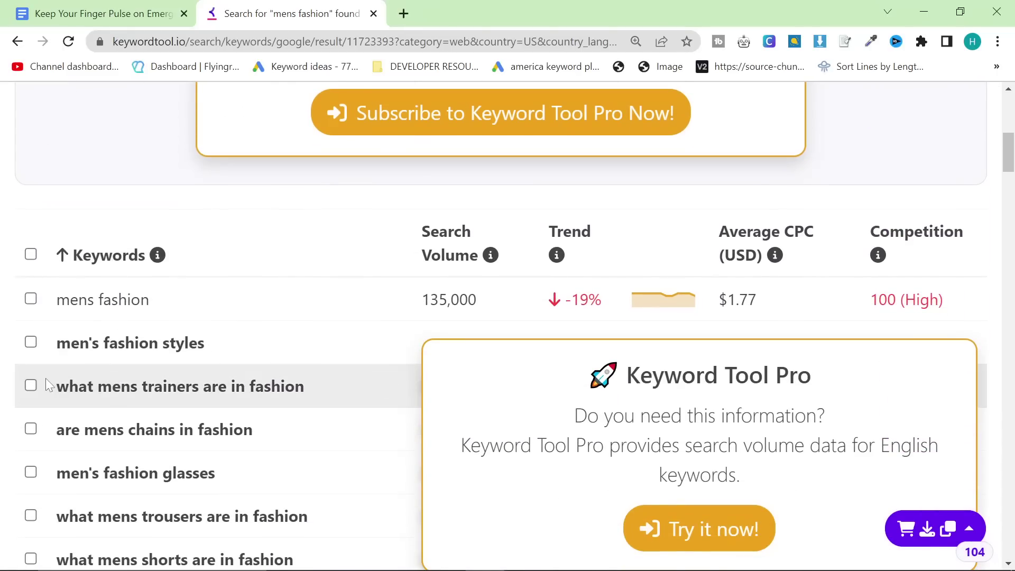
scroll(54, 386, up, 7)
scroll(59, 340, down, 7)
- Replace the Keyword Planner keyword with 'what mens trainers are in fashion' and search
drag(319, 384, 56, 387)
key(ctrl+c)
key(alt+Tab)
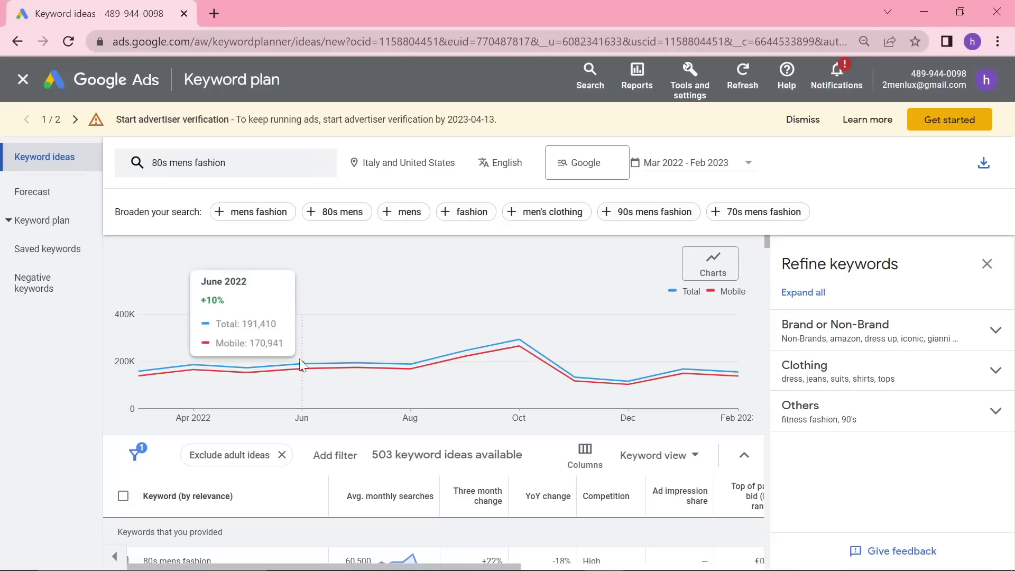
click(266, 179)
click(263, 231)
key(ctrl+v)
key(Return)
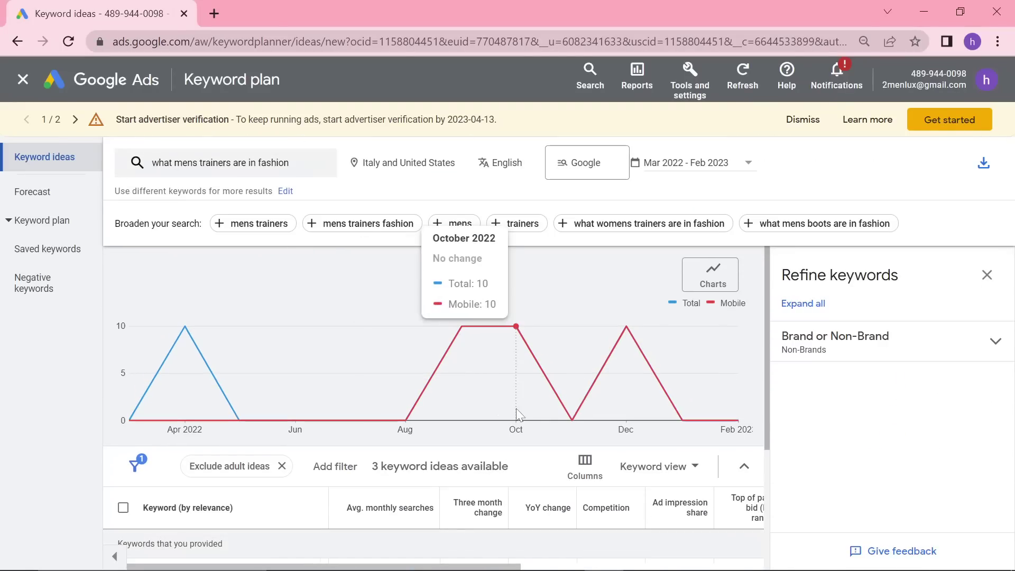
scroll(307, 347, down, 4)
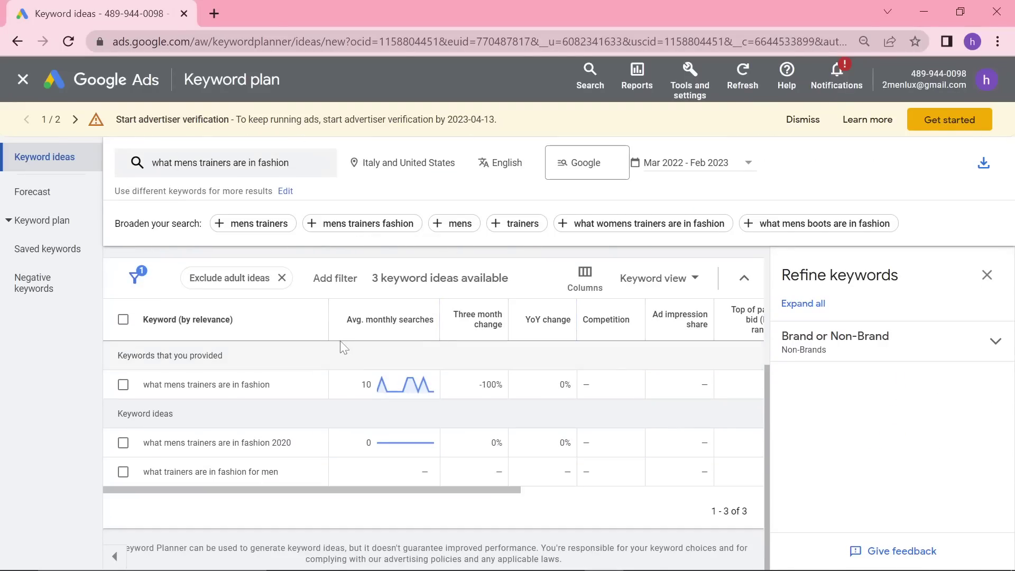
scroll(345, 346, up, 3)
- Add United Kingdom to the targeted locations and save
click(440, 166)
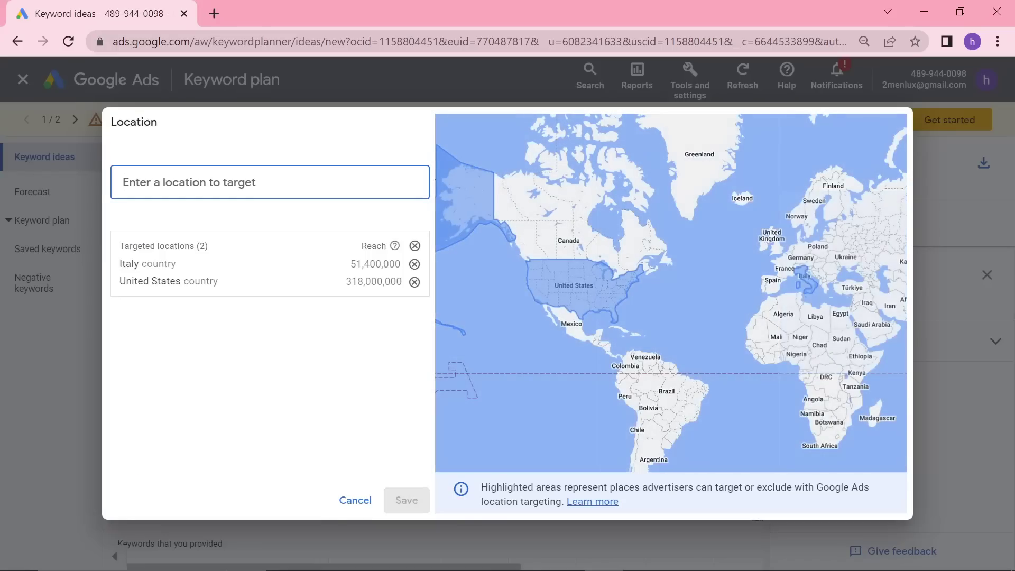
text(united kingdom)
click(243, 230)
click(406, 501)
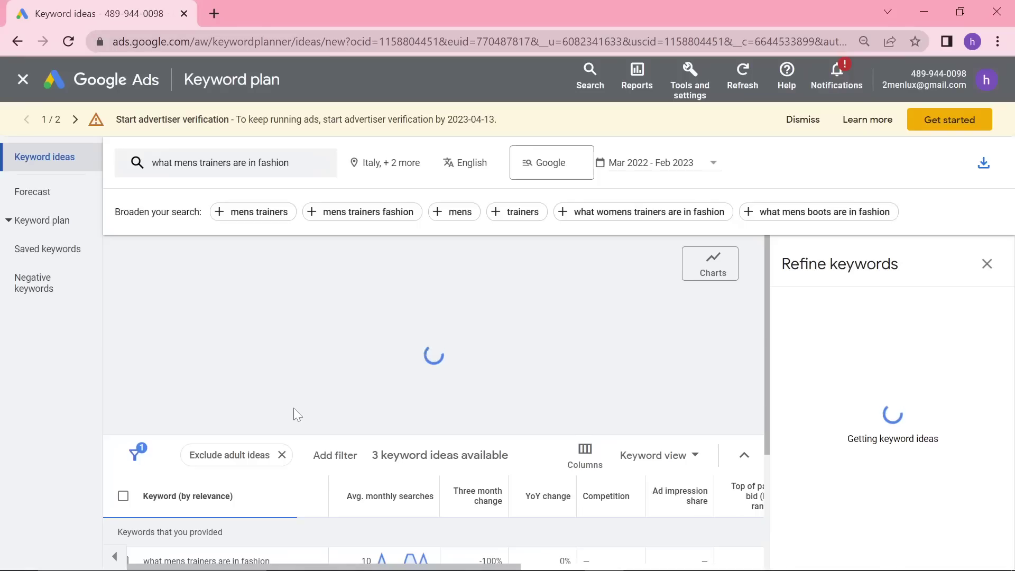
- Scroll the Questions list to entries like 'what mens shorts are in fashion' and 'what mens suits are in fashion'
scroll(295, 416, up, 3)
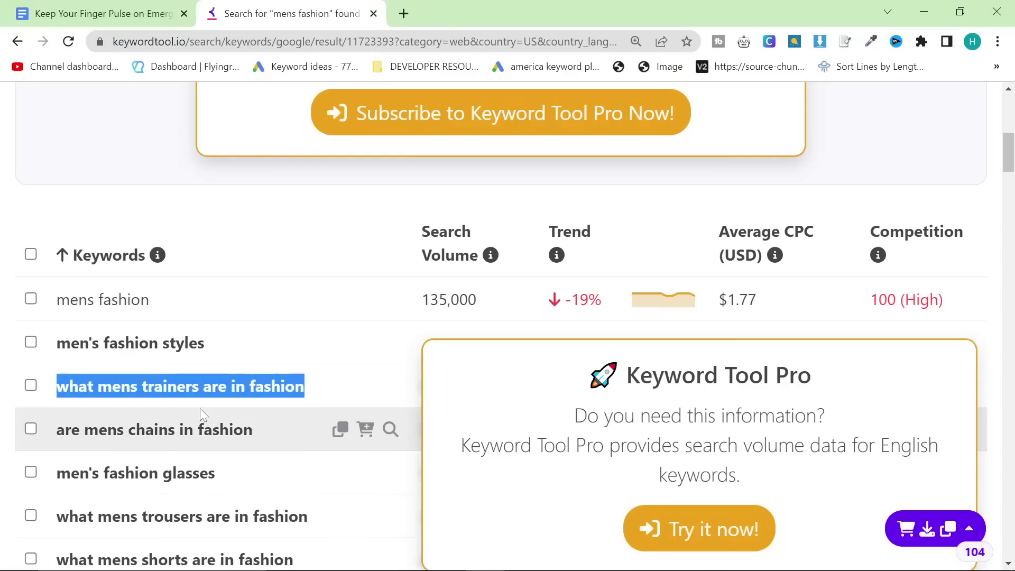
scroll(239, 413, down, 1)
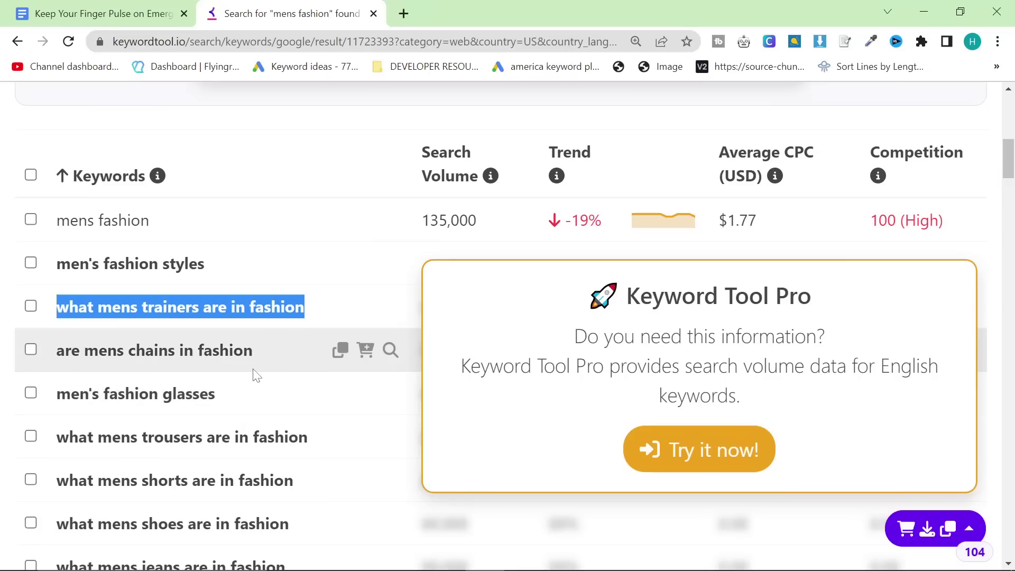
scroll(266, 357, down, 1)
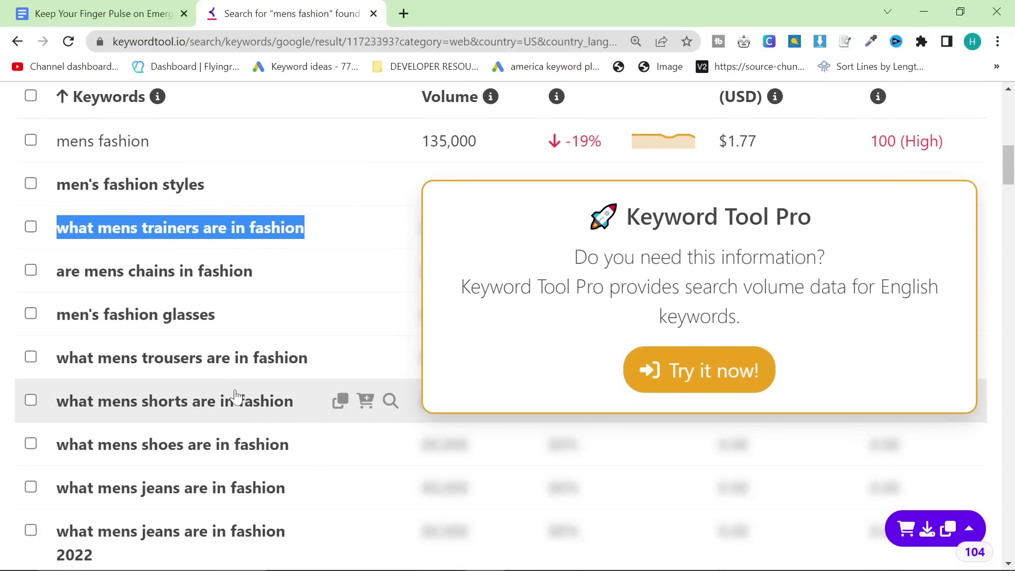
scroll(236, 399, down, 1)
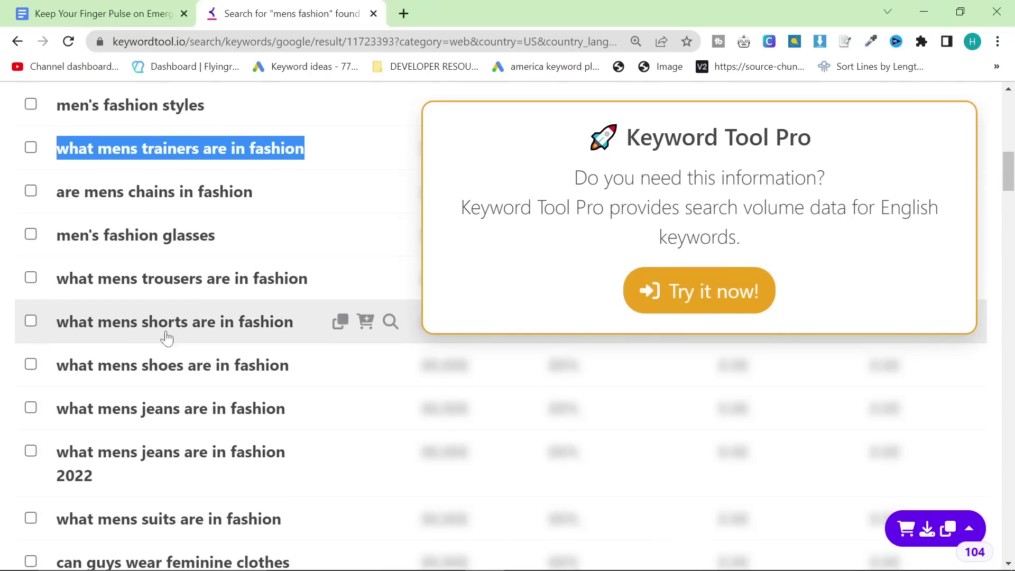
- In Keyword Planner, replace the trainers question with a search for 'are shorts in fashion'
key(alt+Tab)
key(Tab)
key(alt+Tab)
key(alt+Tab)
key(Tab)
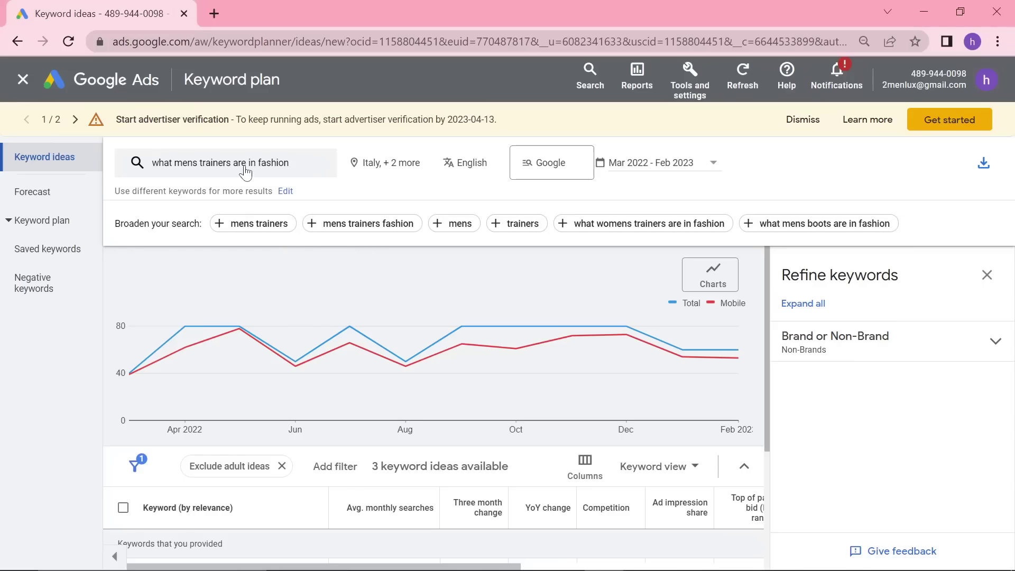
click(249, 169)
click(302, 234)
text(are sh)
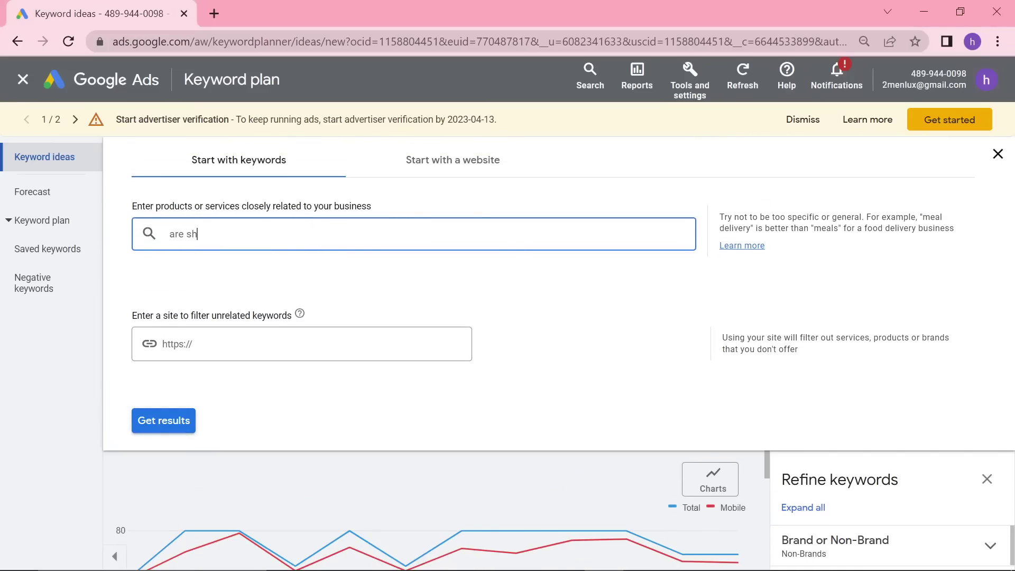
text(orts in fashion)
key(Return)
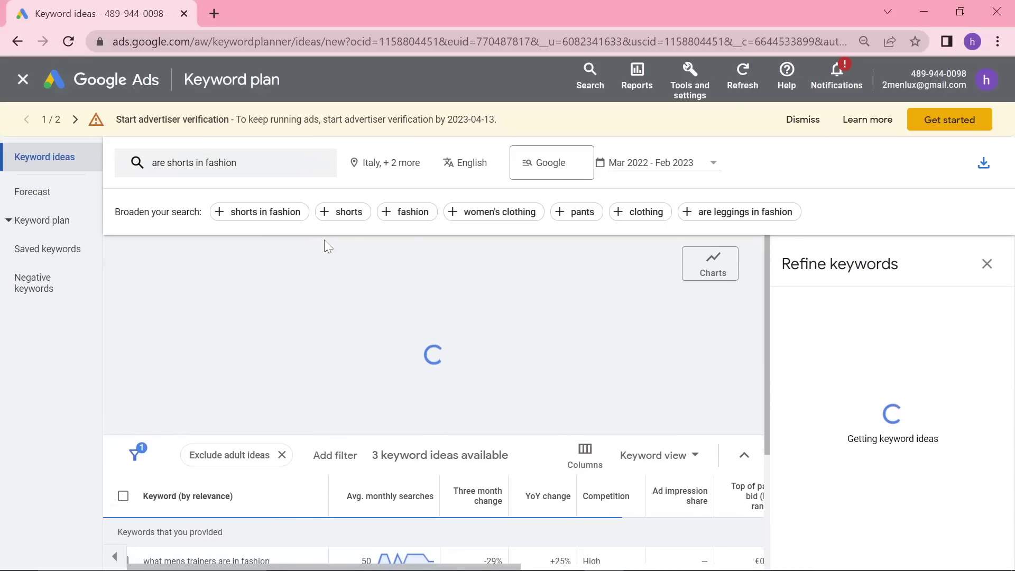
scroll(423, 370, down, 2)
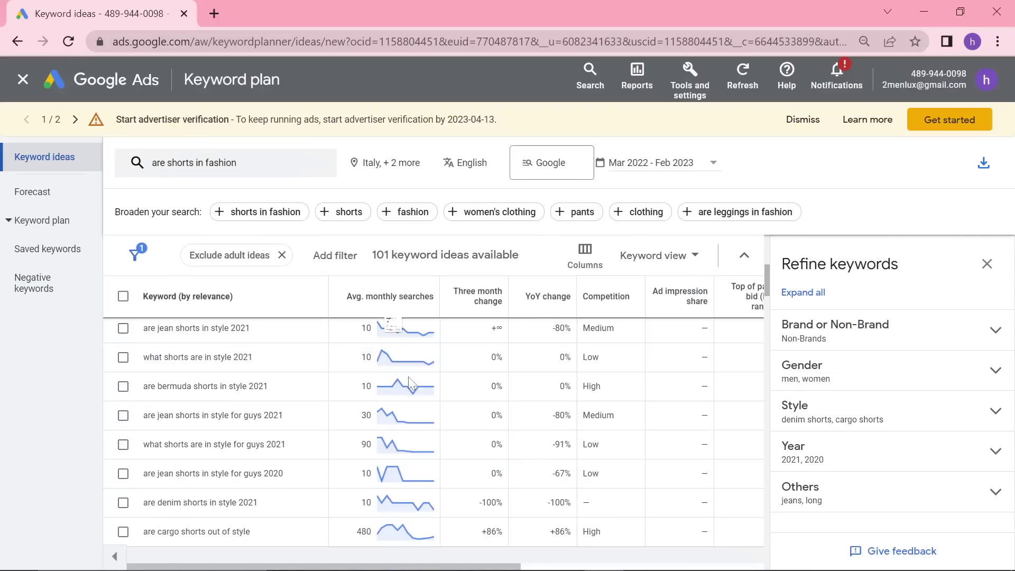
- Change the search to 'shorts in fashion' and review its 471 ideas and trends
click(203, 162)
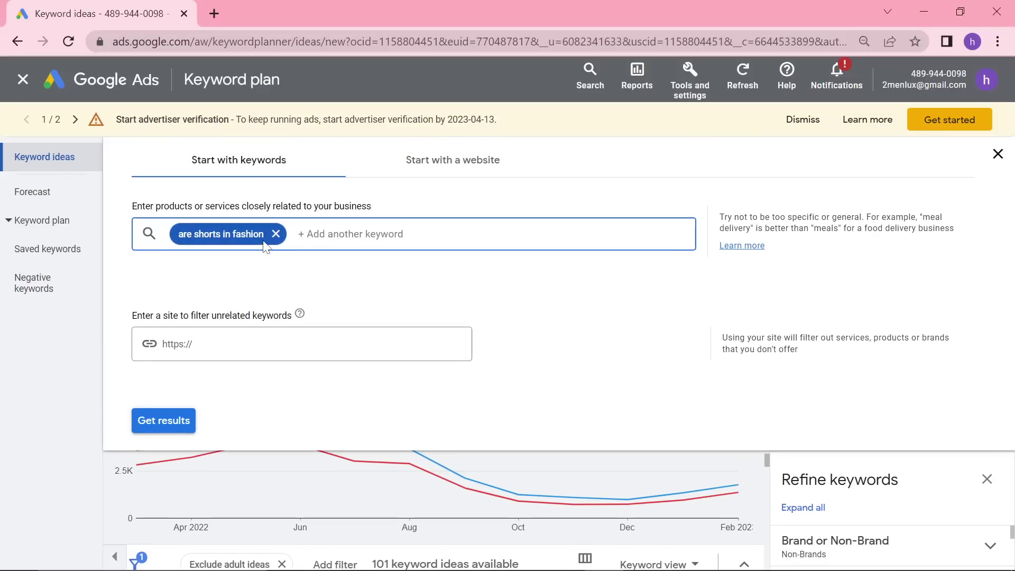
click(267, 234)
text(shorts in fashion)
key(Return)
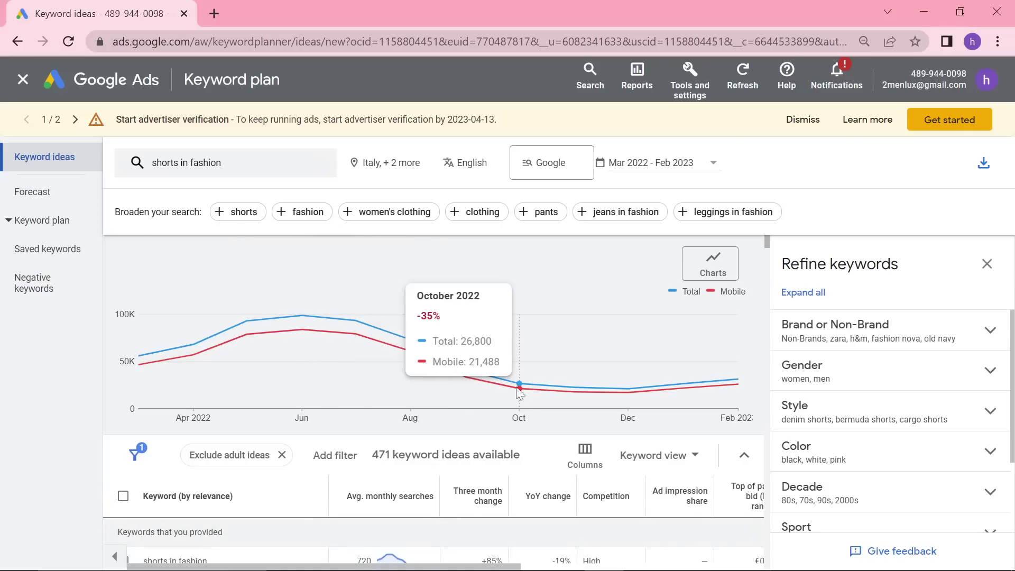
scroll(522, 395, down, 4)
scroll(467, 398, up, 2)
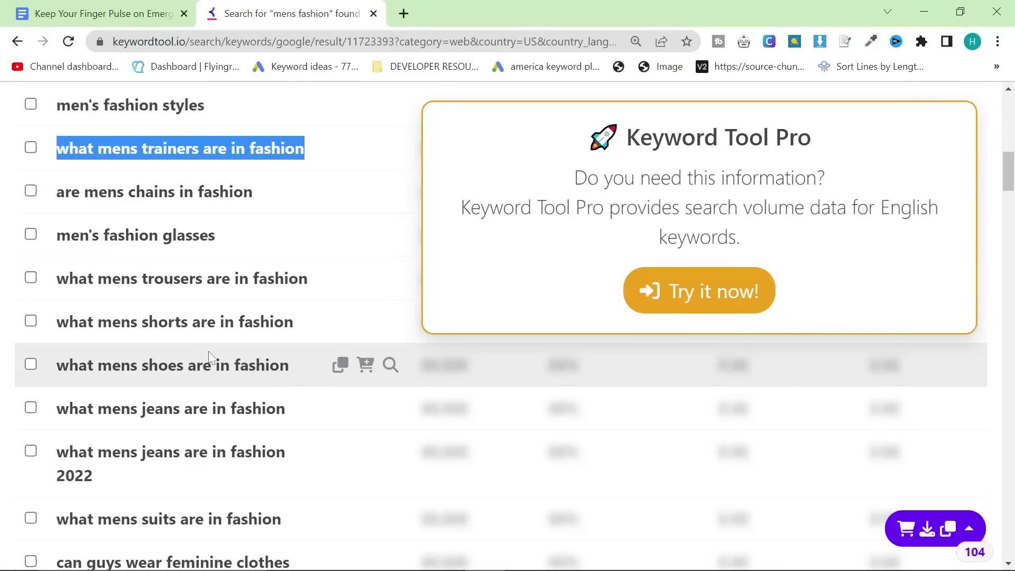
- Read through the mens fashion question ideas at 150% zoom, then bring back the Notepad notes
key(ctrl+plus)
scroll(218, 373, down, 3)
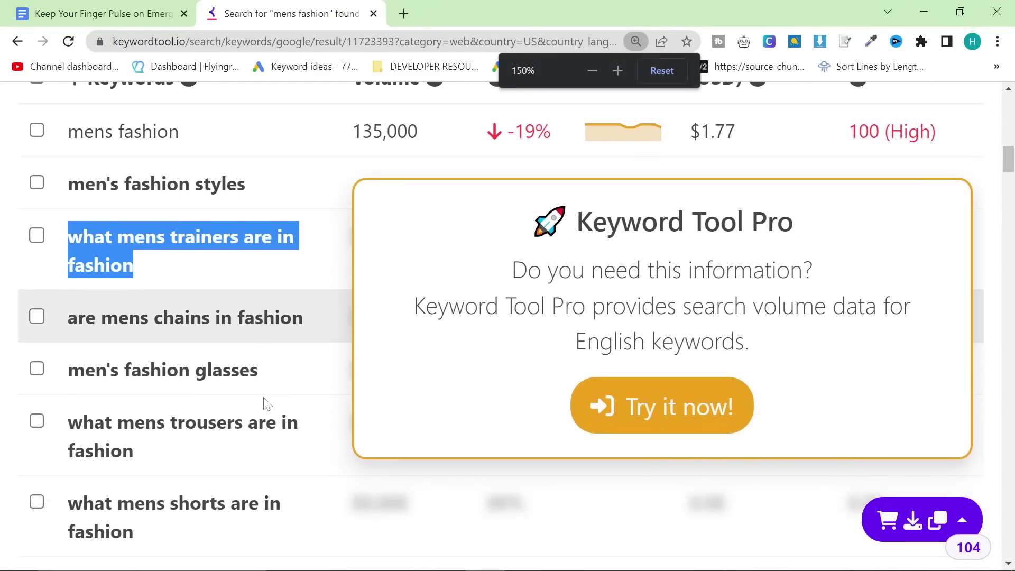
scroll(196, 262, up, 3)
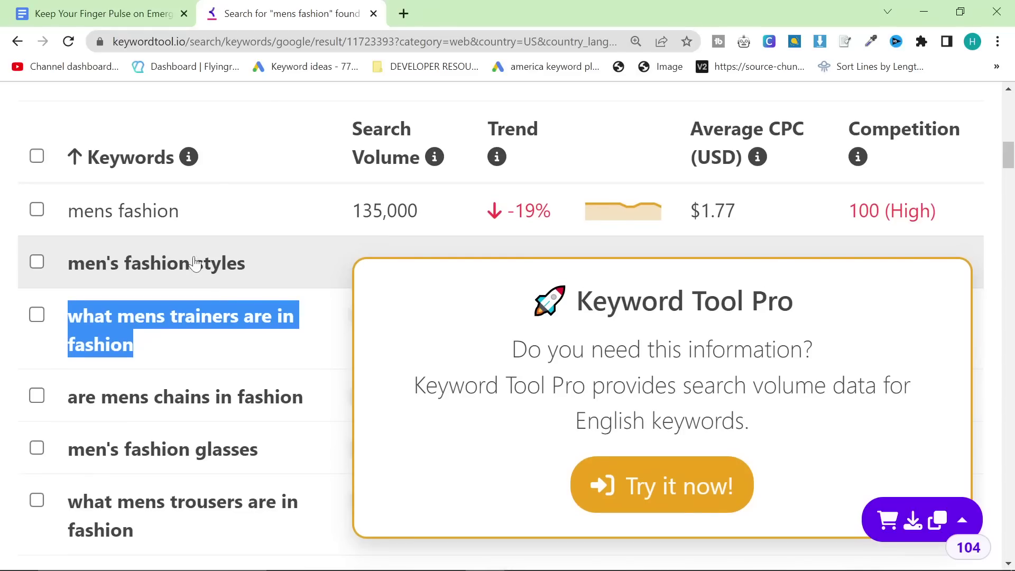
scroll(285, 423, down, 1)
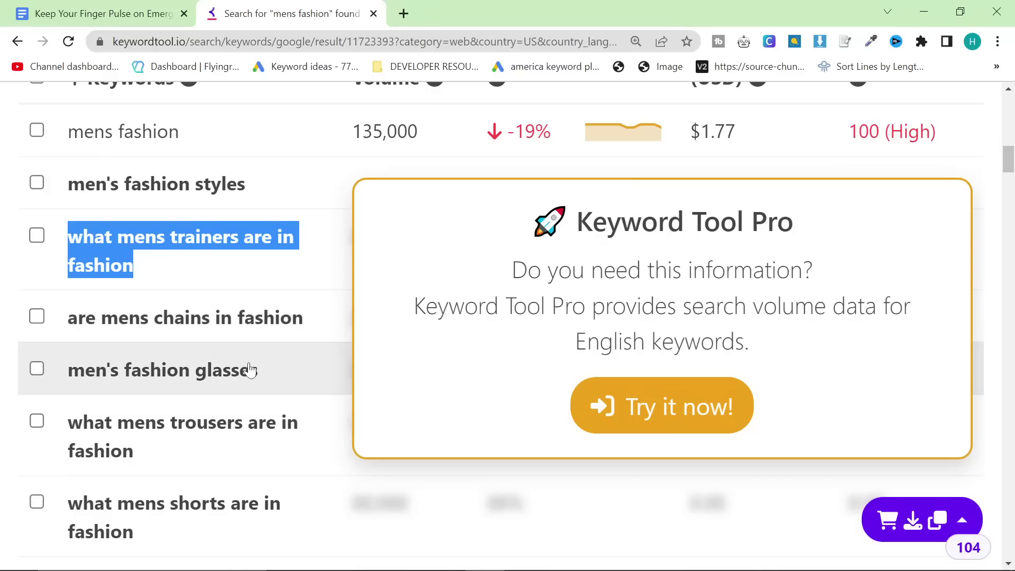
scroll(246, 369, down, 1)
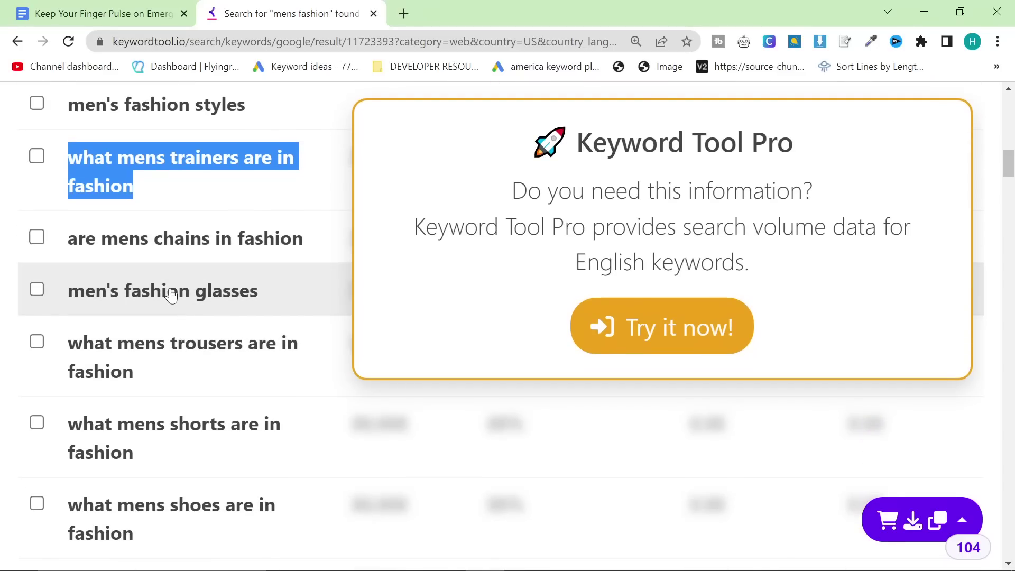
scroll(229, 297, down, 2)
scroll(229, 299, up, 4)
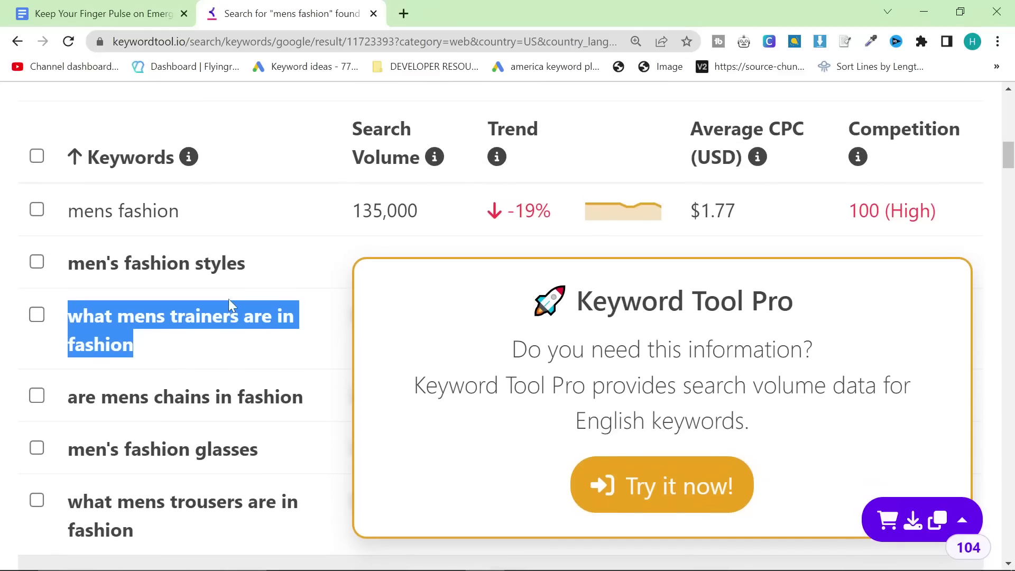
scroll(228, 299, up, 3)
key(alt+Tab)
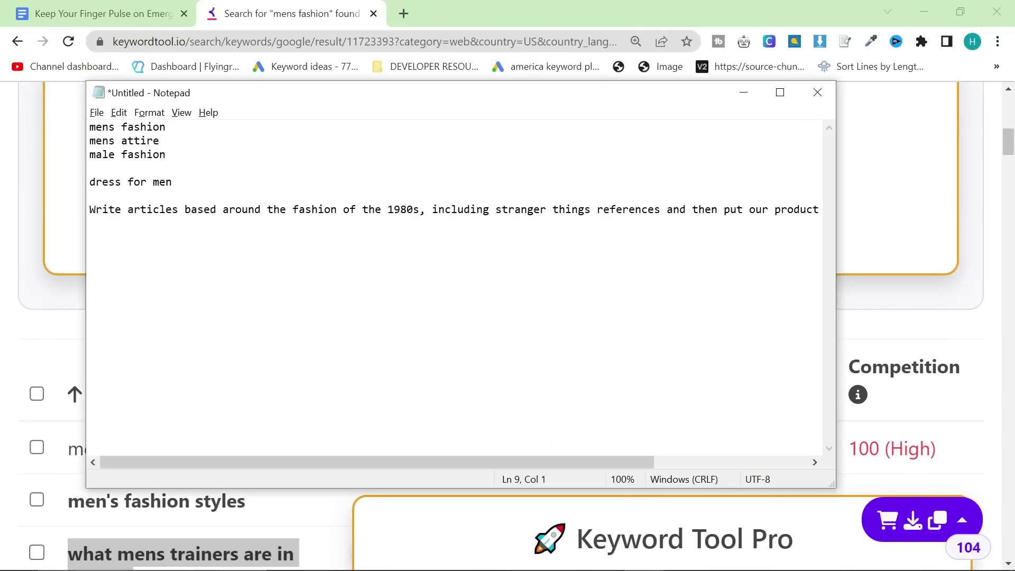
- Copy 'dress for men' from the notes and search it in Keyword Tool
key(Up)
key(Up)
key(Up)
key(shift+Up)
key(ctrl+c)
key(alt+Tab)
scroll(103, 312, up, 10)
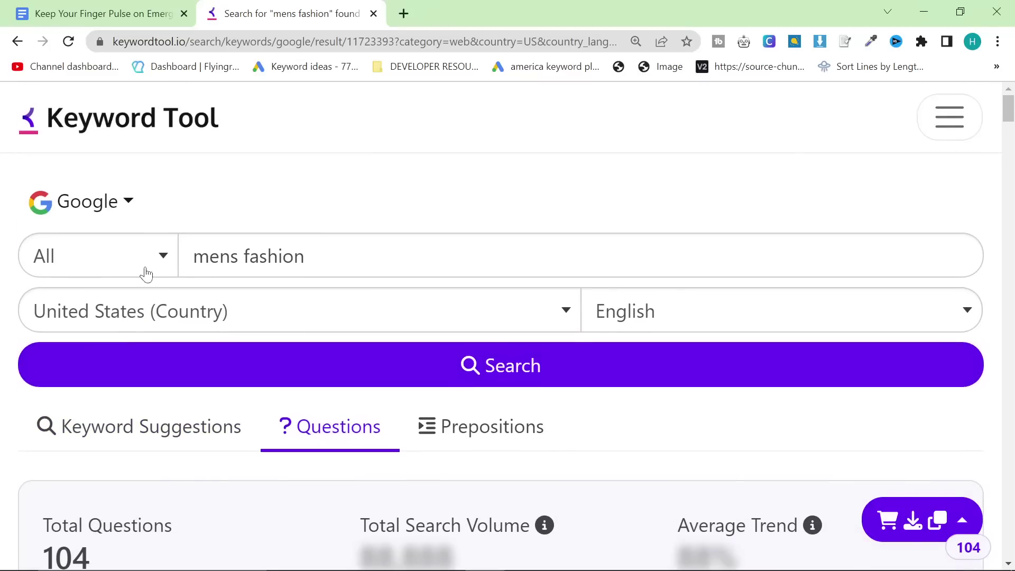
click(219, 257)
key(ctrl+a)
key(ctrl+v)
key(Return)
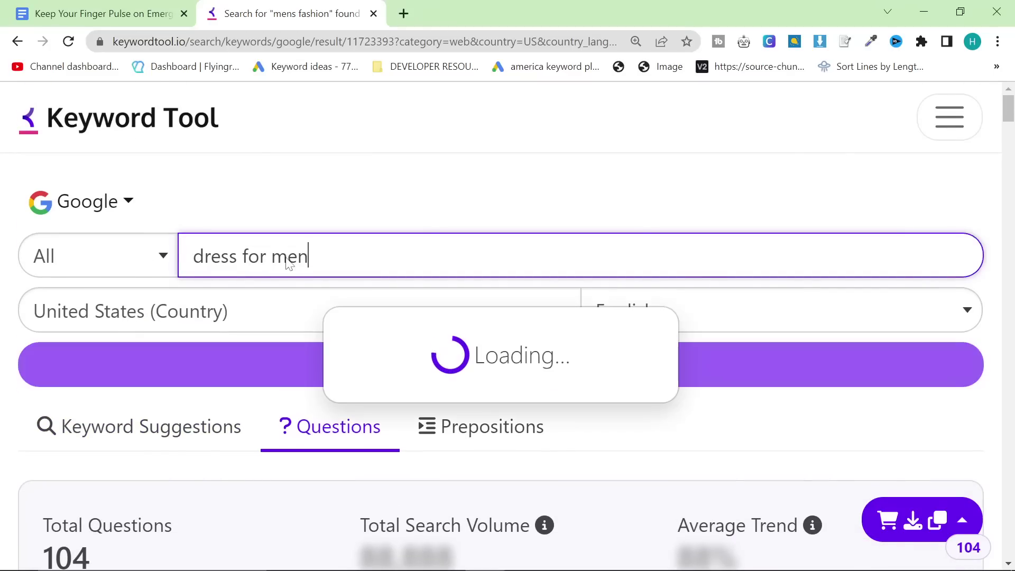
- Browse the 62 keyword suggestions for 'dress for men' at 150% zoom
key(ctrl+minus)
key(ctrl+minus)
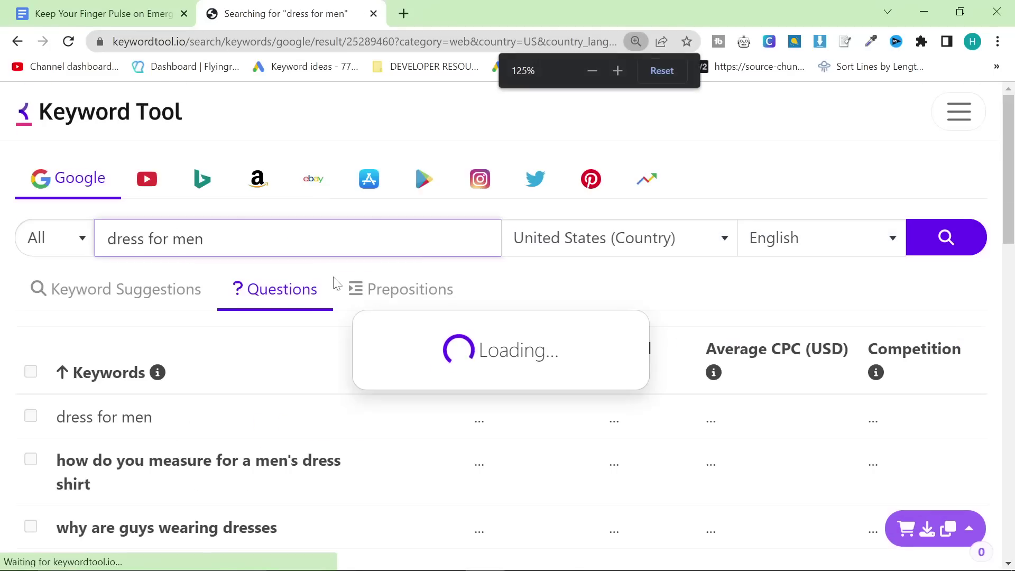
scroll(344, 316, down, 5)
key(ctrl+plus)
key(ctrl+plus)
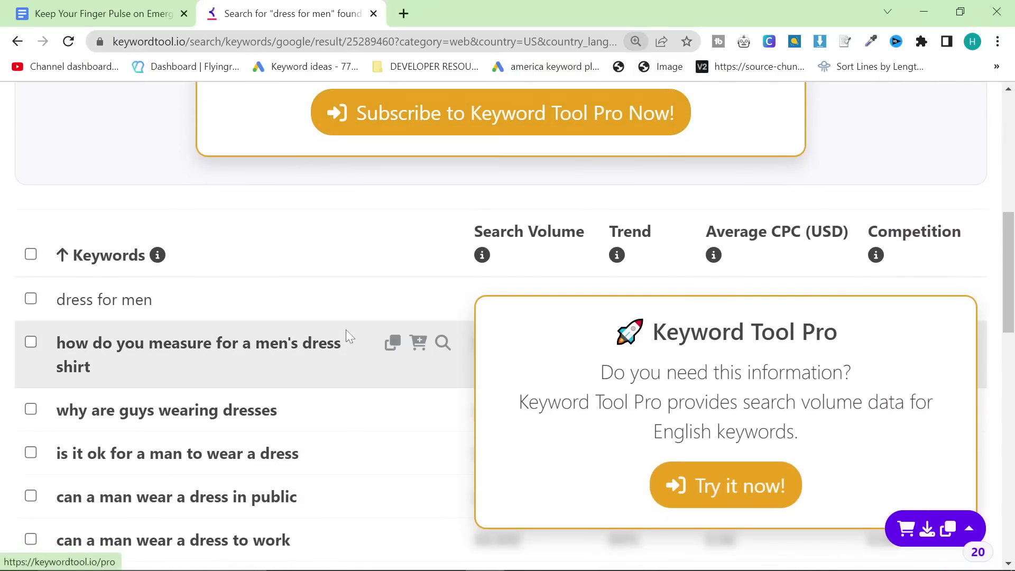
scroll(346, 331, up, 10)
click(101, 310)
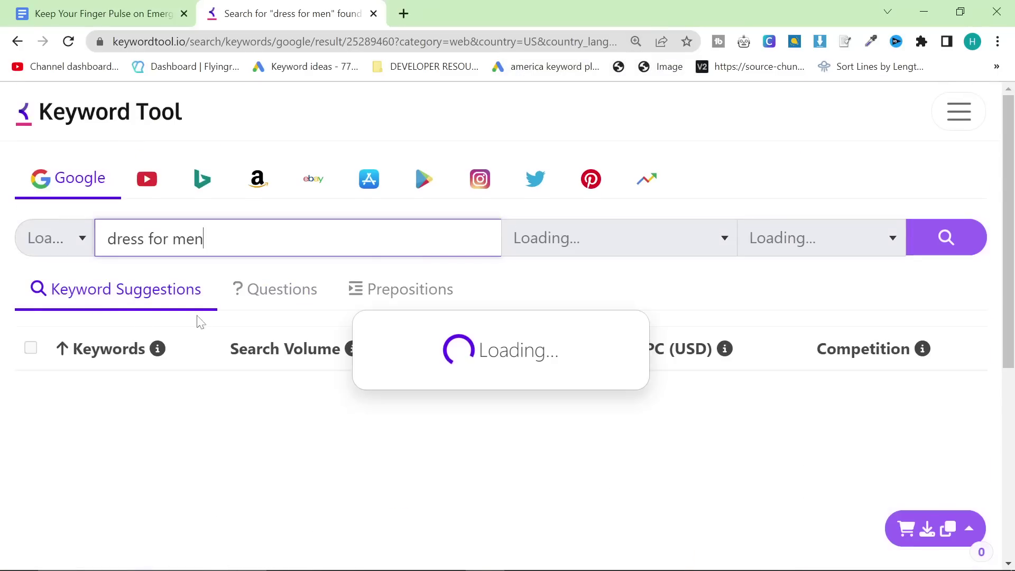
scroll(274, 413, down, 5)
scroll(274, 416, down, 3)
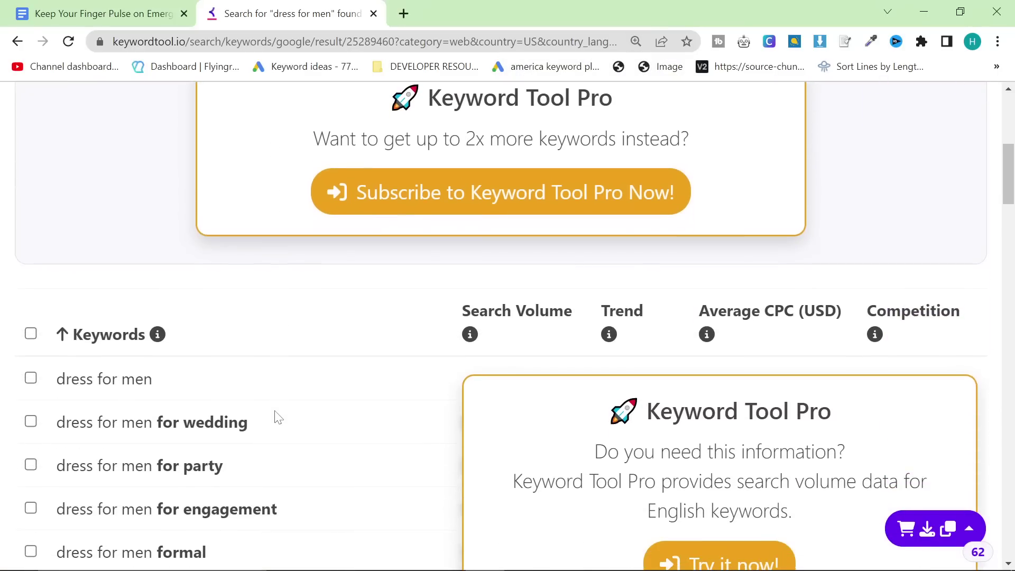
key(ctrl+plus)
scroll(281, 424, down, 1)
scroll(278, 418, down, 4)
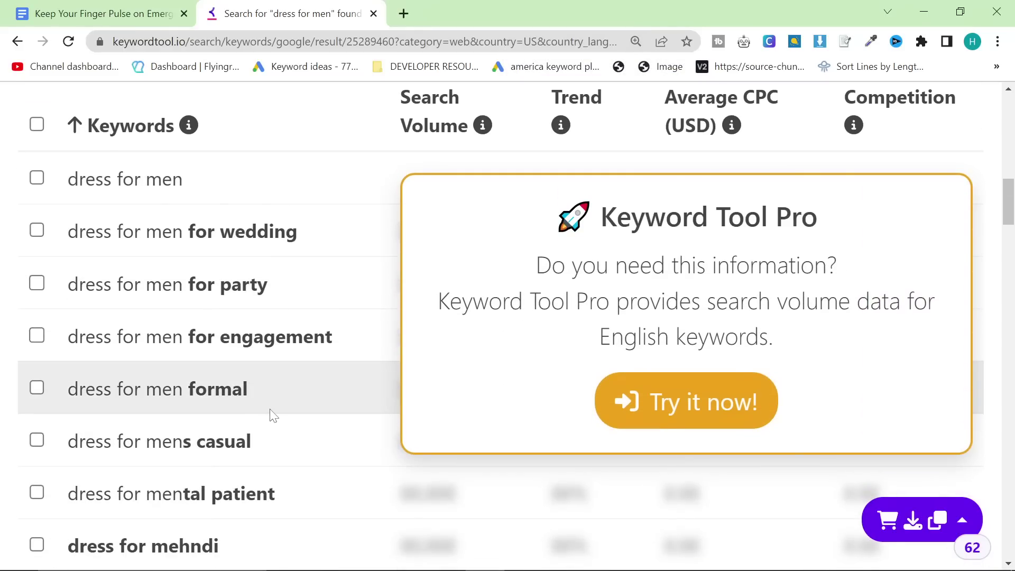
scroll(277, 418, down, 1)
scroll(294, 420, up, 1)
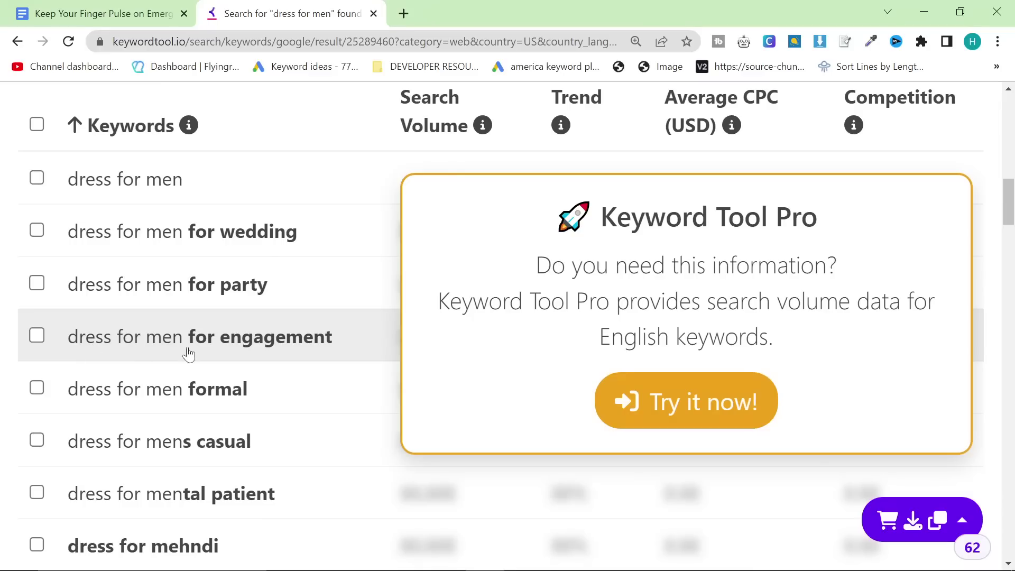
scroll(154, 343, down, 3)
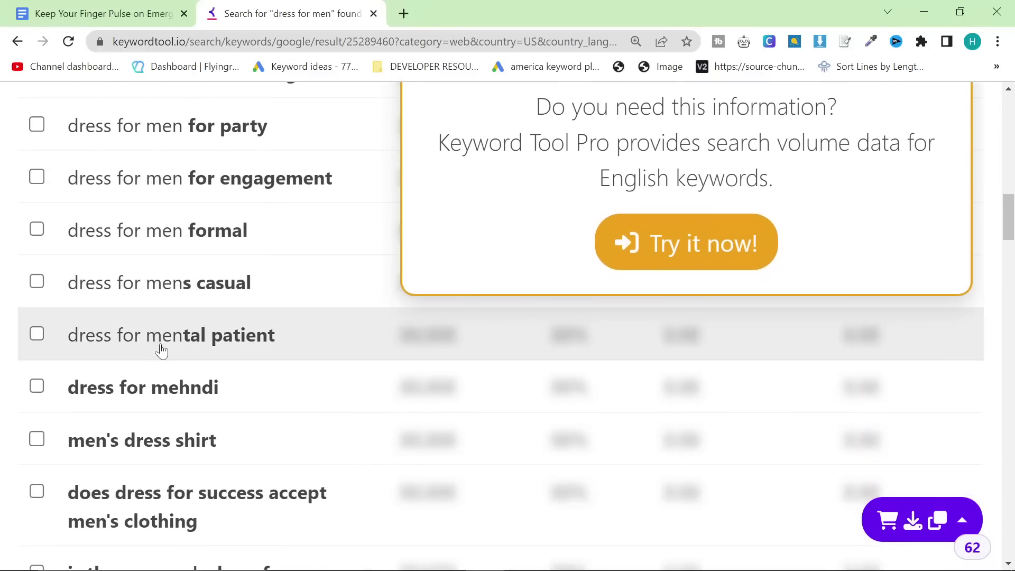
scroll(168, 359, down, 7)
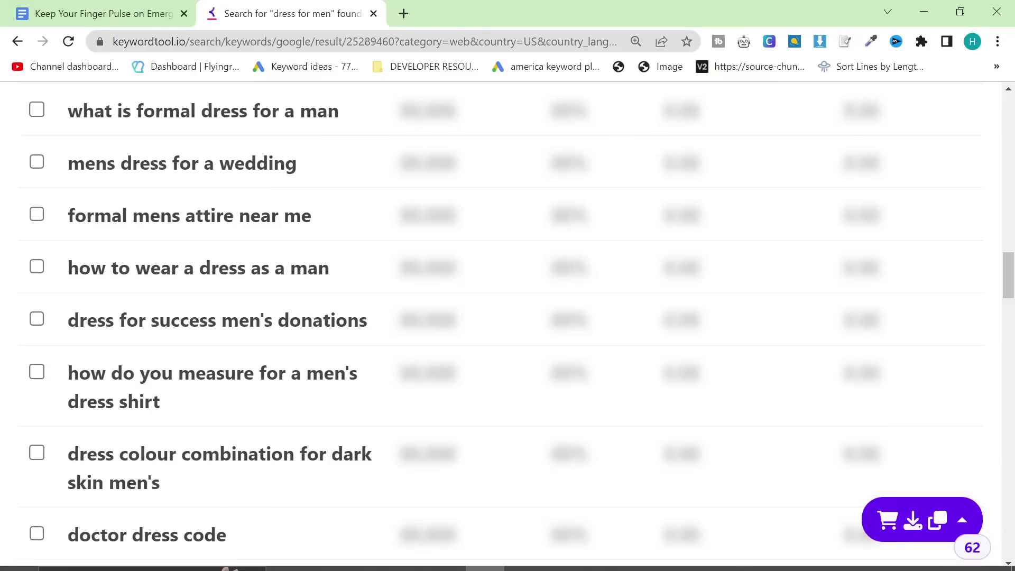
scroll(523, 402, down, 2)
drag(1012, 299, 1003, 64)
click(314, 256)
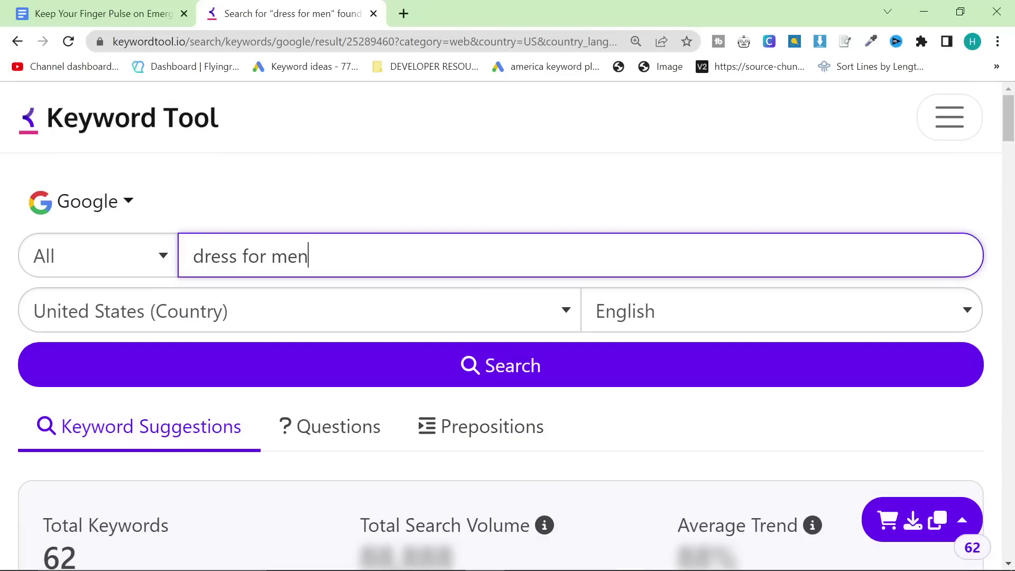
- Show Google Trends ideas for 'dress for men' and copy the top rising 'best casual dress combination for male'
key(ctrl+a)
key(ctrl+minus)
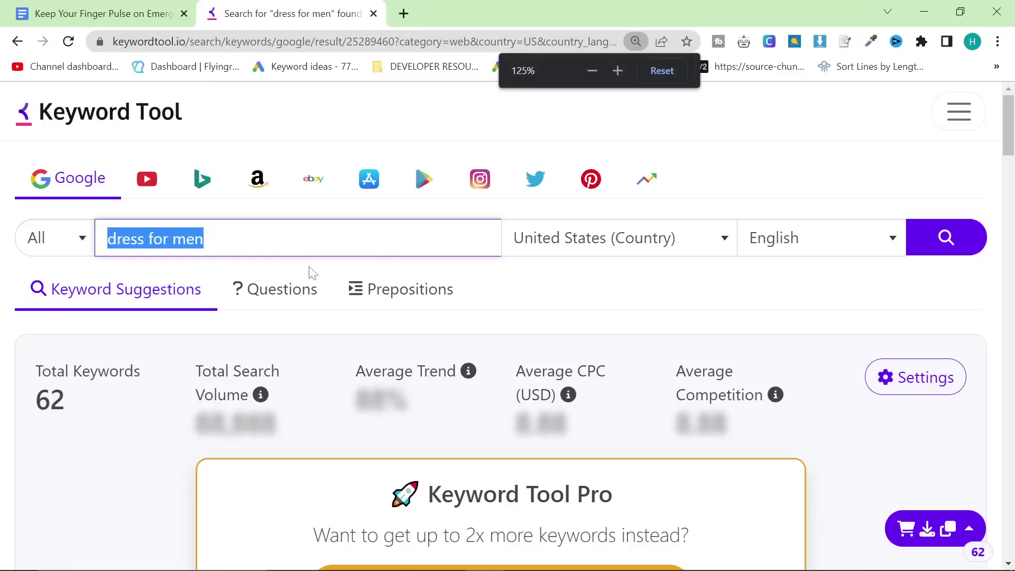
click(651, 179)
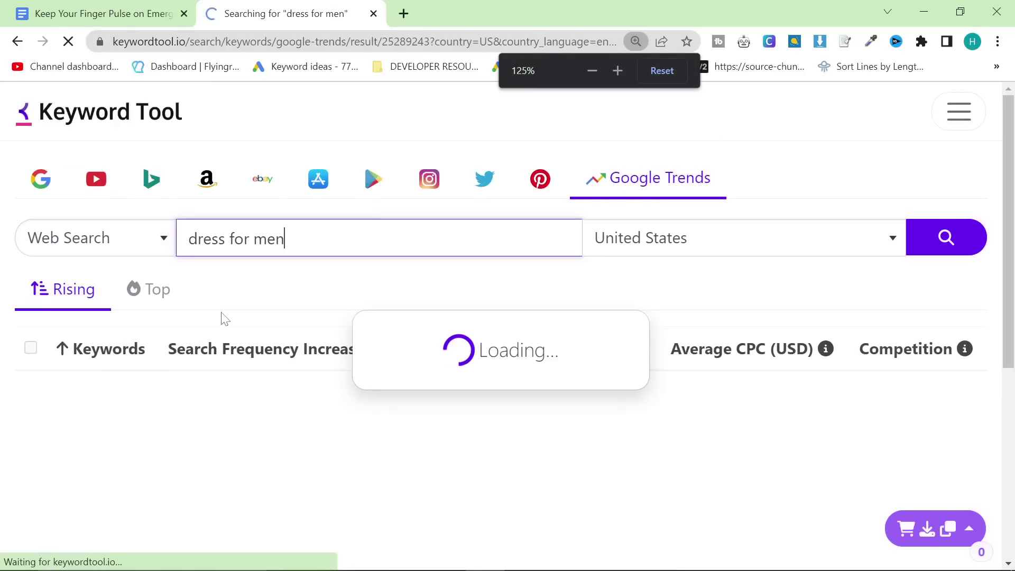
scroll(191, 364, down, 4)
scroll(192, 365, down, 3)
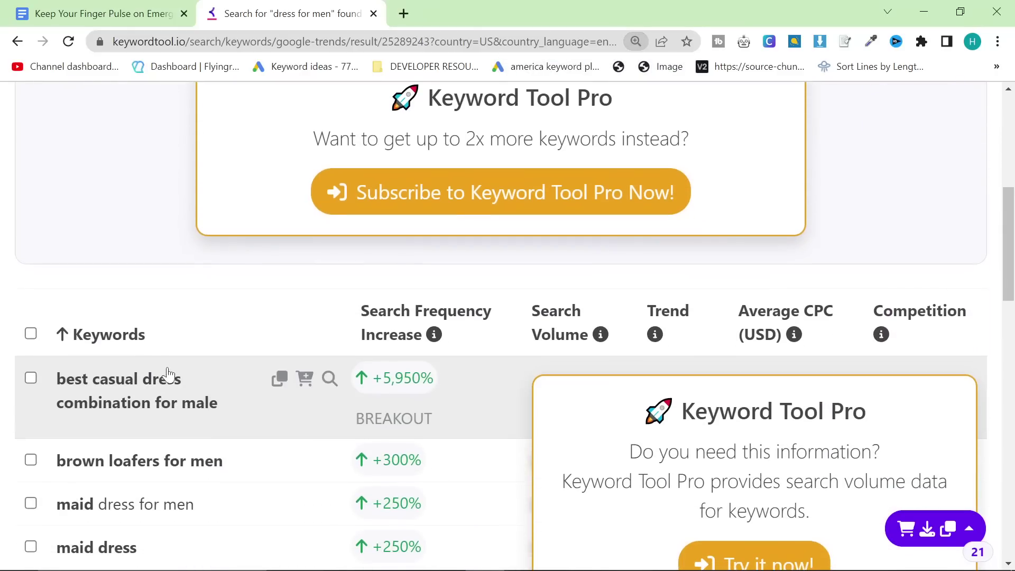
ctrl+scroll(176, 426, up, 1)
scroll(222, 444, down, 5)
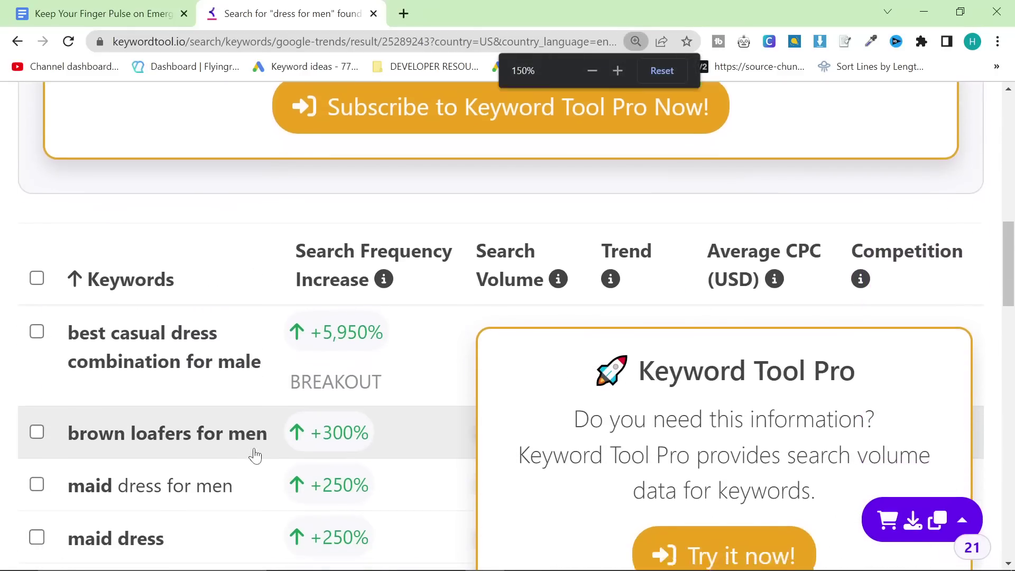
scroll(254, 453, up, 1)
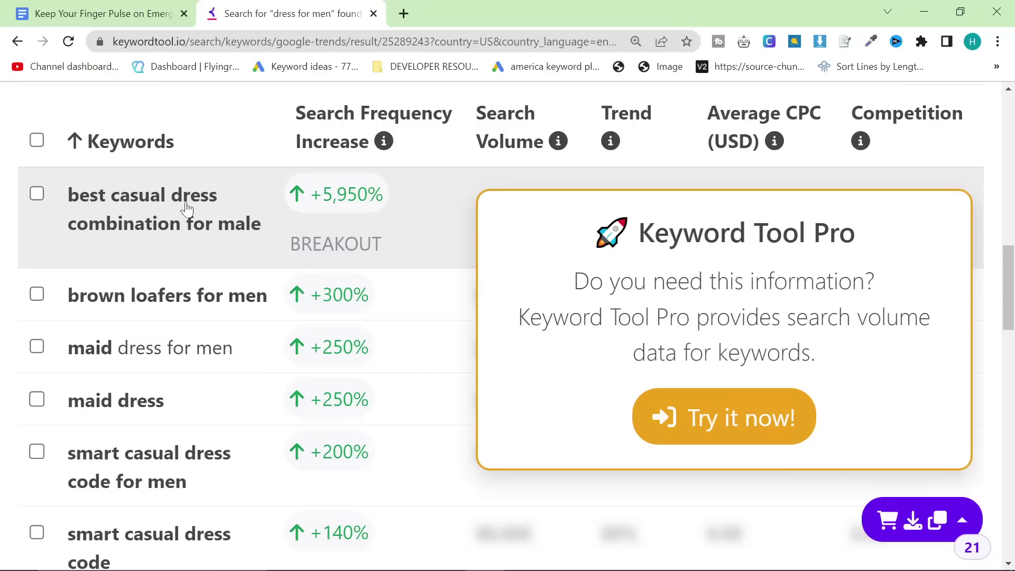
drag(271, 228, 66, 202)
key(ctrl+c)
key(alt+Tab)
key(Tab)
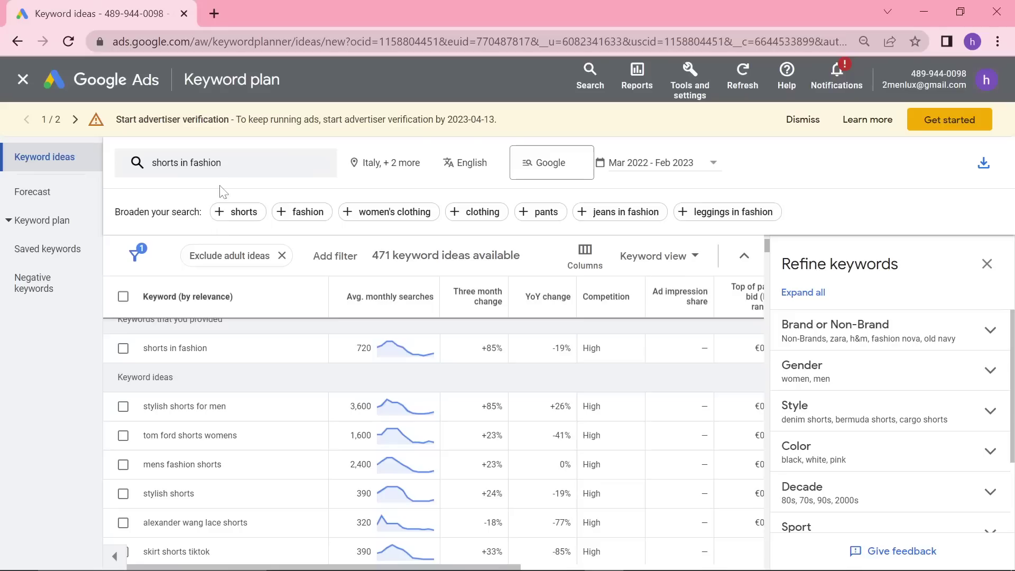
- Search Keyword Planner for the pasted 'best casual dress combination for male' instead of 'shorts in fashion'
click(212, 169)
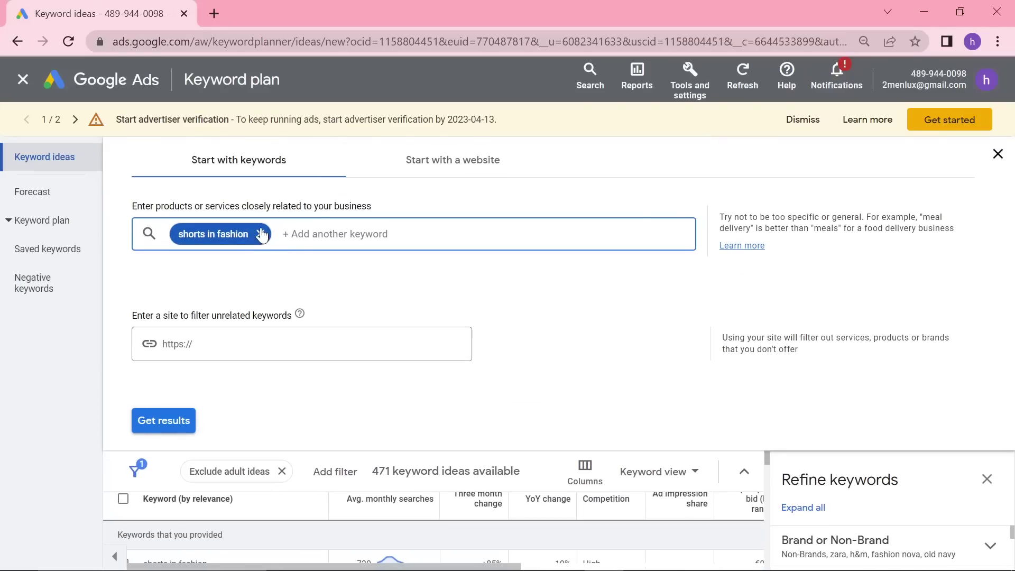
key(BackSpace)
key(ctrl+v)
key(Return)
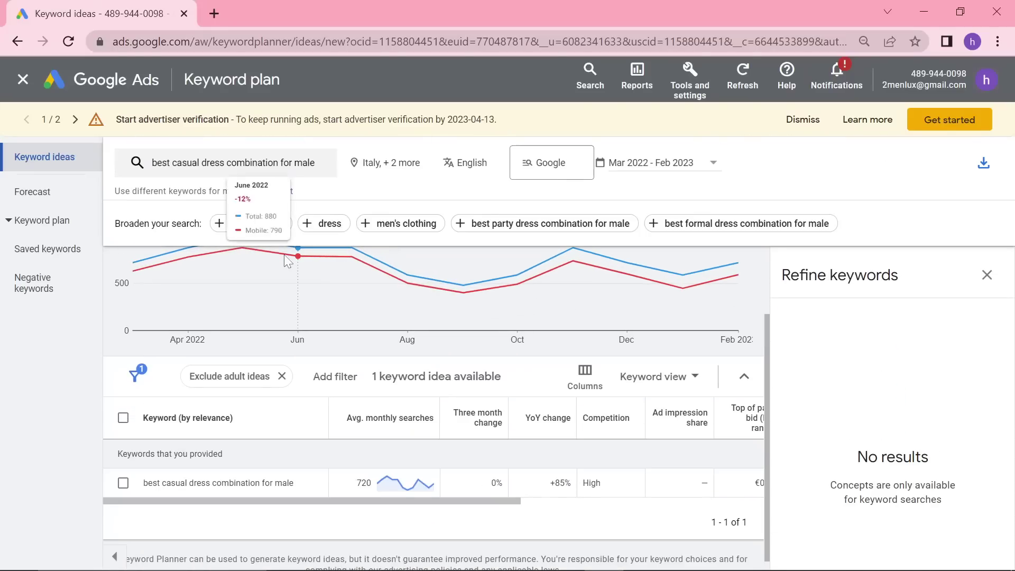
scroll(421, 406, down, 3)
scroll(439, 418, up, 3)
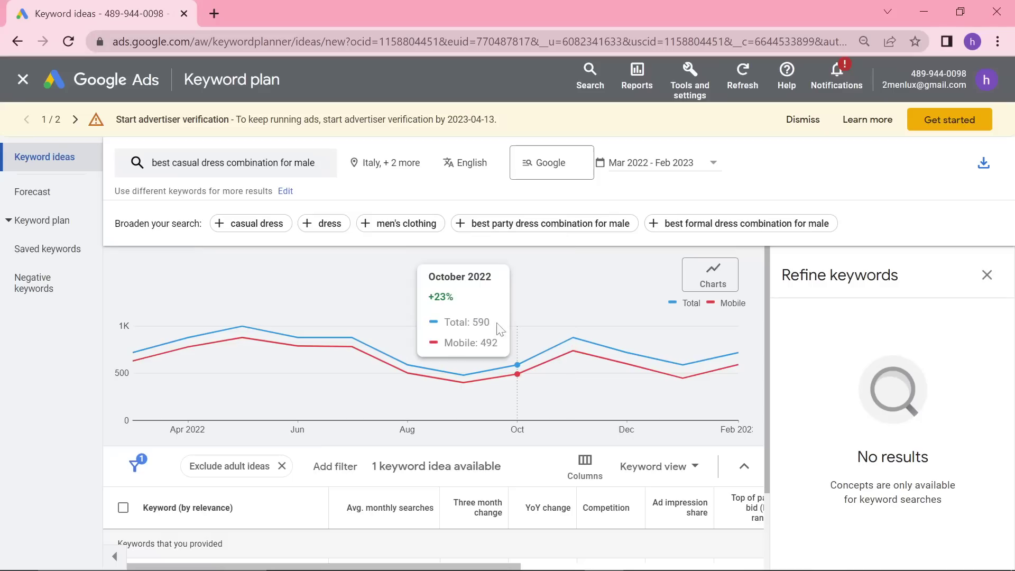
scroll(357, 347, down, 1)
scroll(357, 347, up, 1)
- Replace it with 'casual dress combinations men' and review the resulting ideas
click(264, 163)
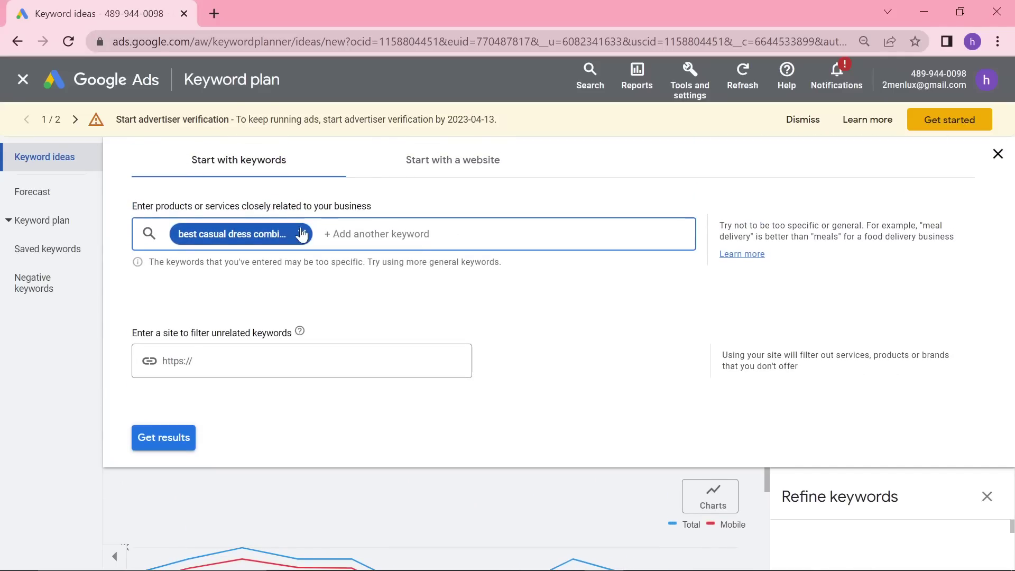
click(357, 233)
text(casual dr)
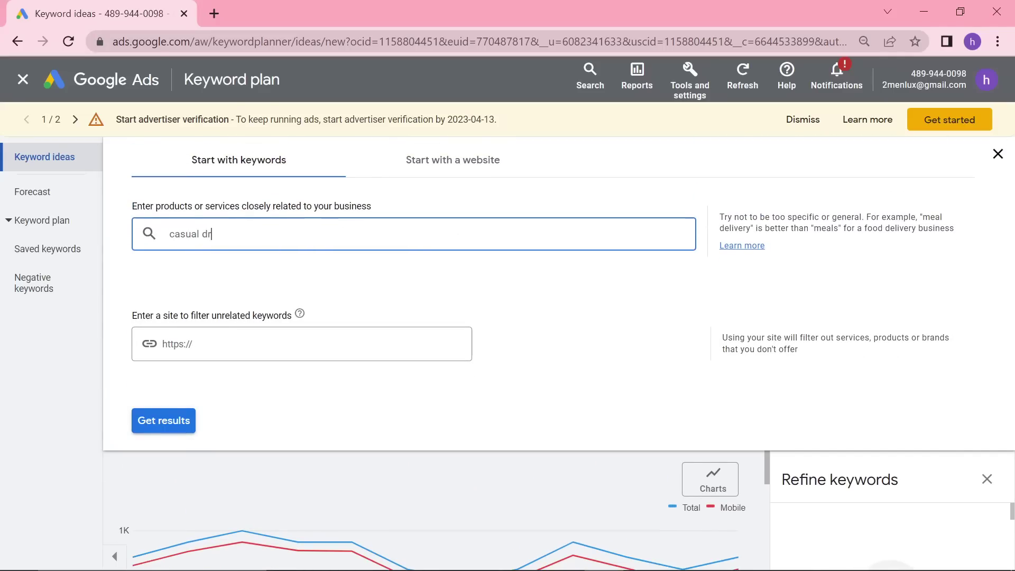
text(ess combinations men)
key(Return)
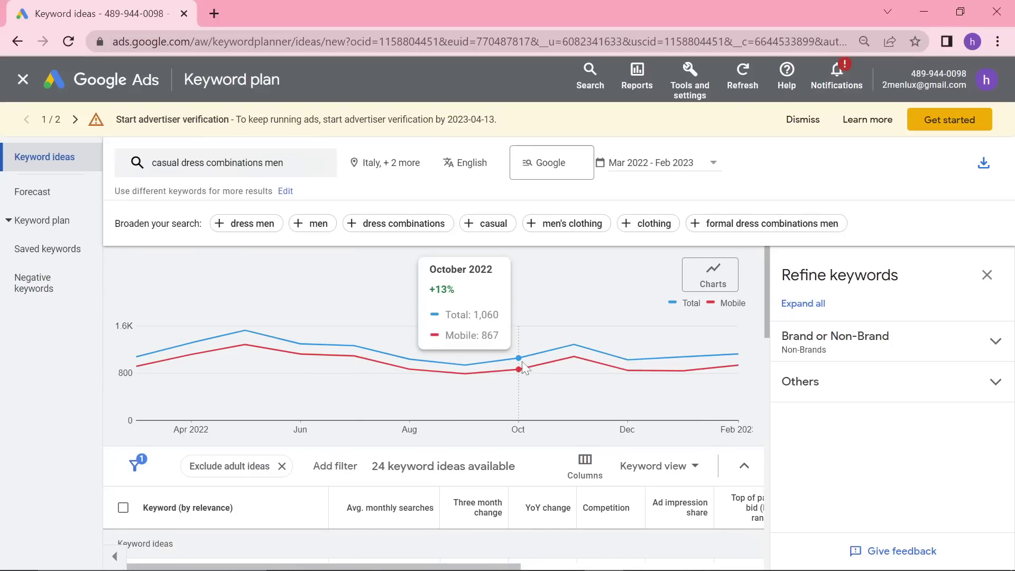
scroll(612, 385, down, 4)
scroll(612, 385, down, 2)
scroll(443, 468, up, 4)
scroll(325, 468, down, 10)
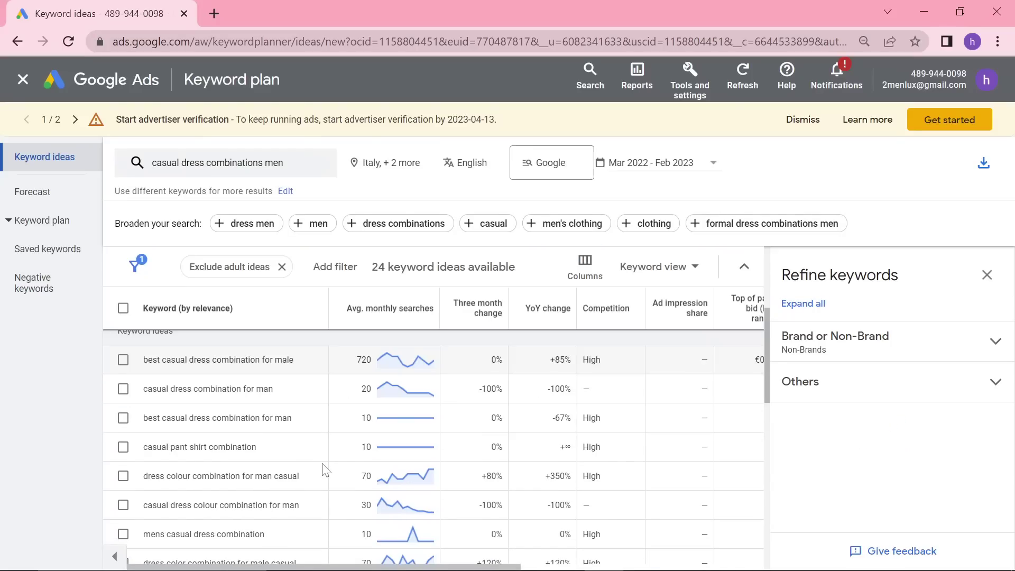
scroll(320, 472, up, 12)
scroll(319, 474, up, 1)
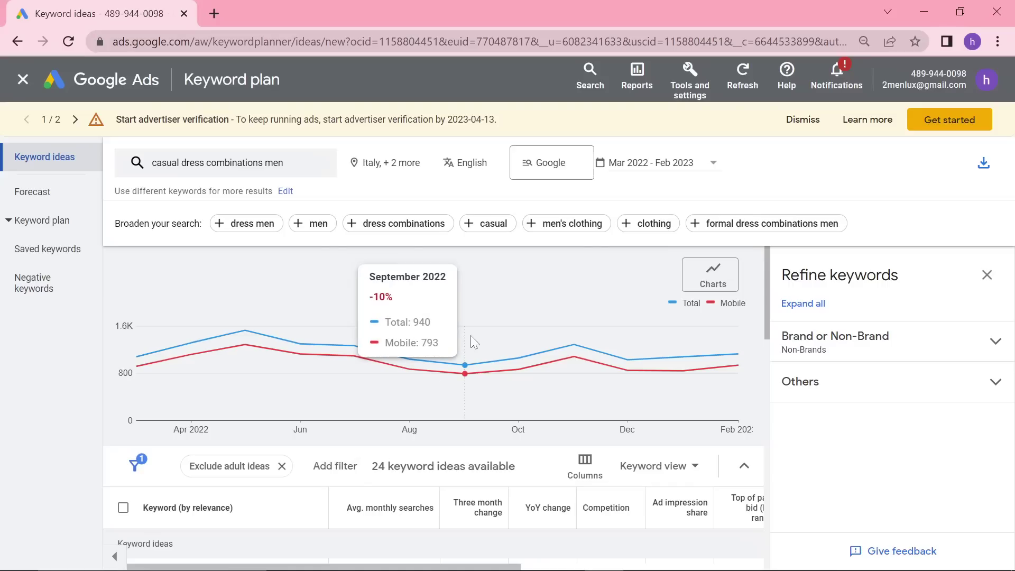
- Swap in the suggested 'formal dress combinations men' and get its 6 keyword ideas
click(766, 223)
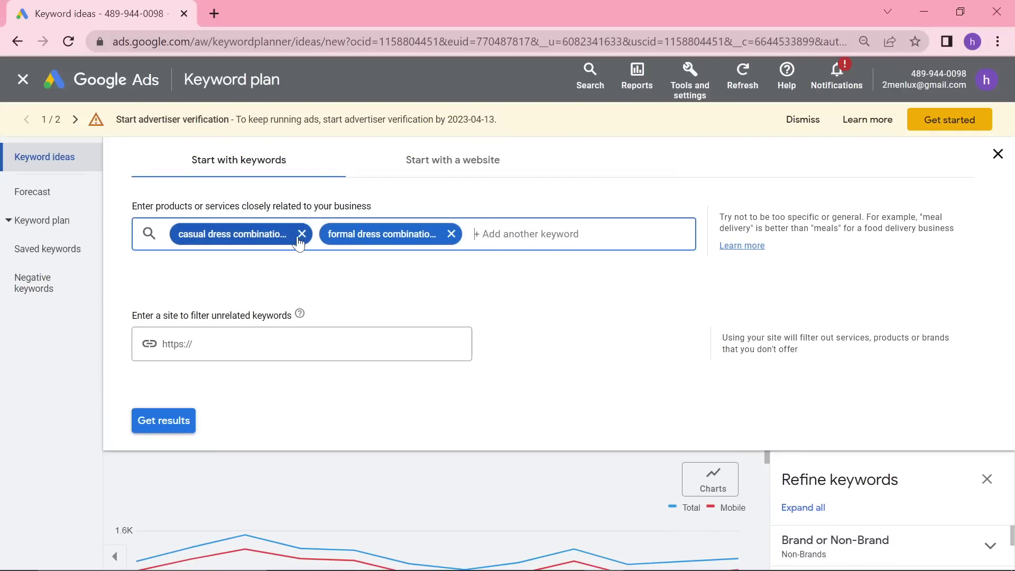
click(301, 234)
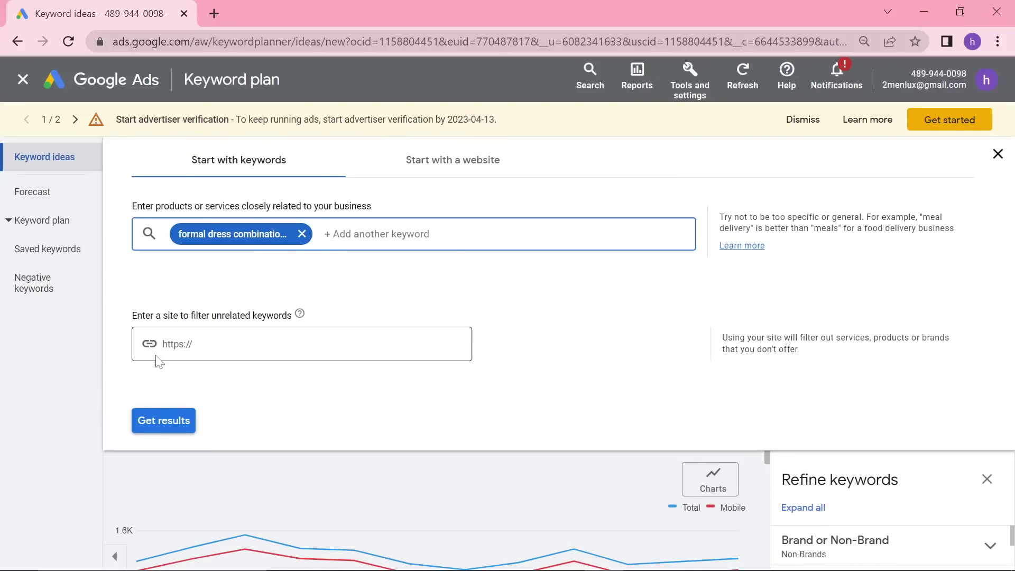
click(165, 418)
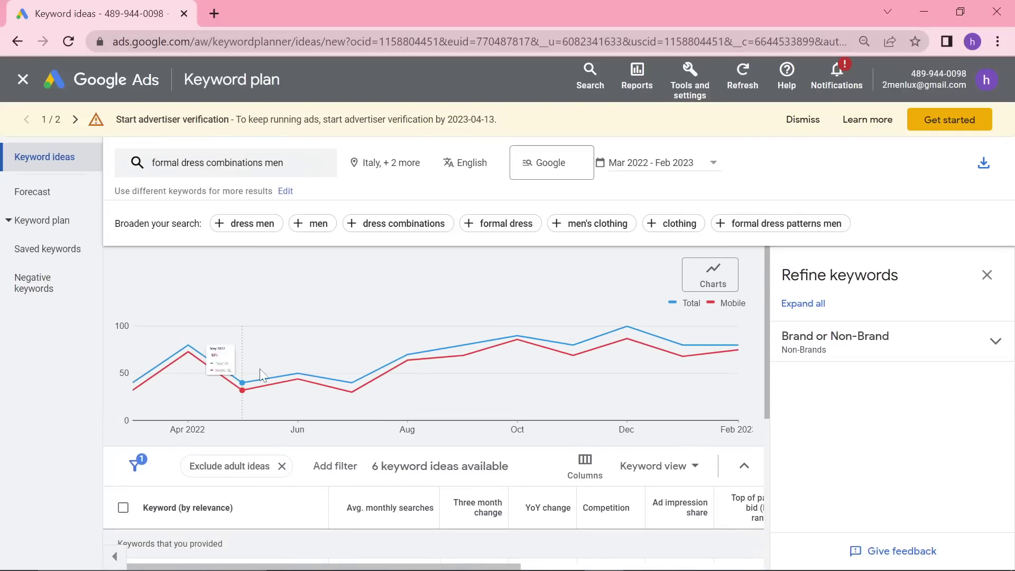
scroll(505, 361, down, 2)
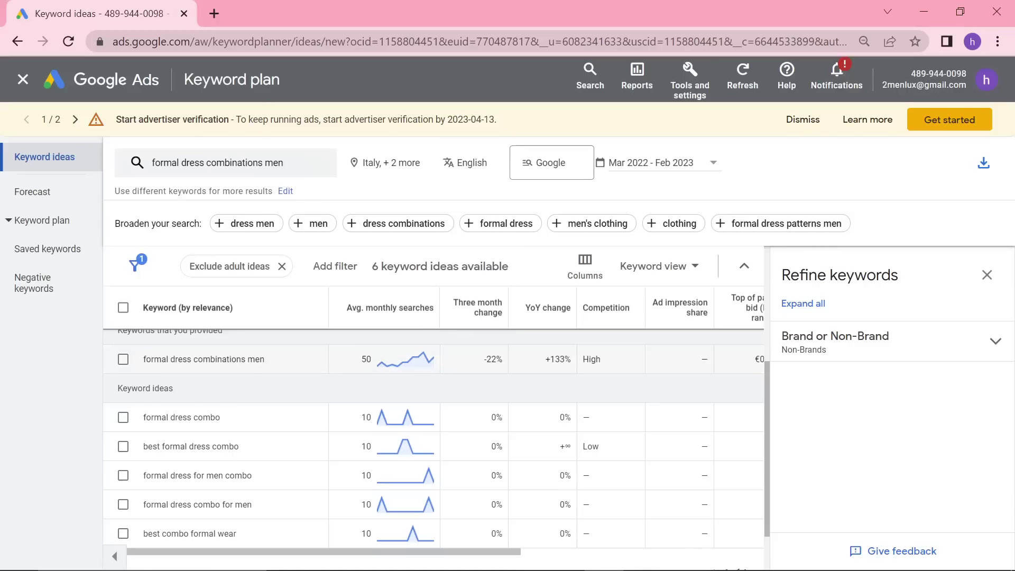
- Copy the 'formal dress combinations men' keyword from the Keyword Planner editor
scroll(481, 363, down, 1)
scroll(466, 373, up, 5)
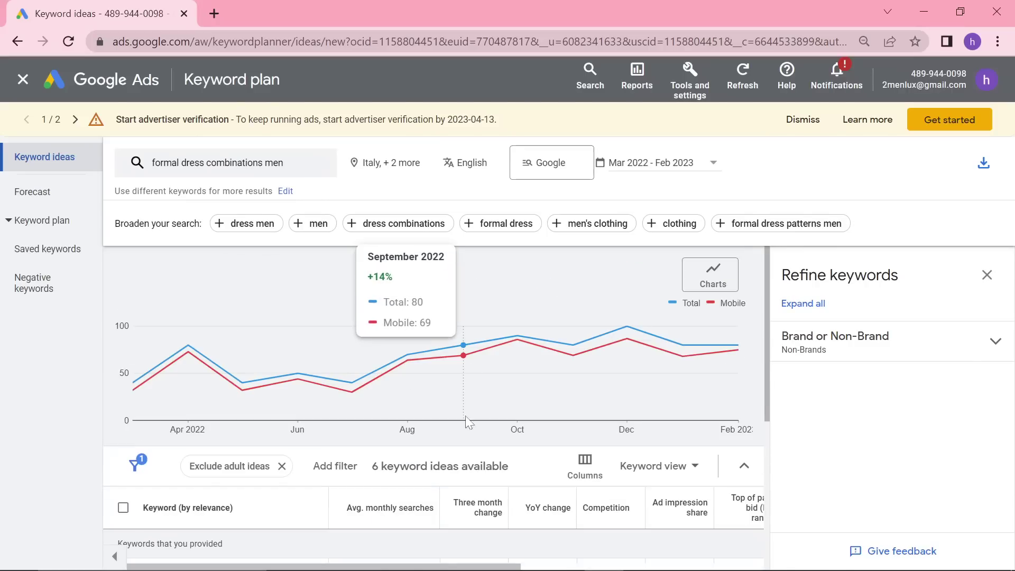
click(264, 175)
right_click(252, 234)
key(Escape)
click(252, 234)
key(ctrl+c)
- Google 'allintitle:formal dress combinations men' in a new tab (about 8 results), then switch back
click(212, 7)
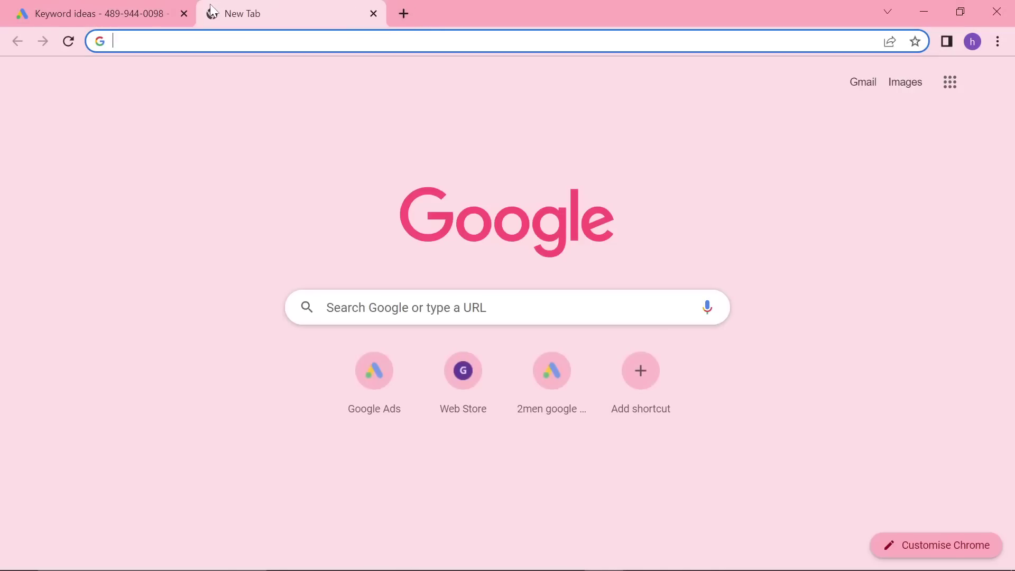
text(allintitle:)
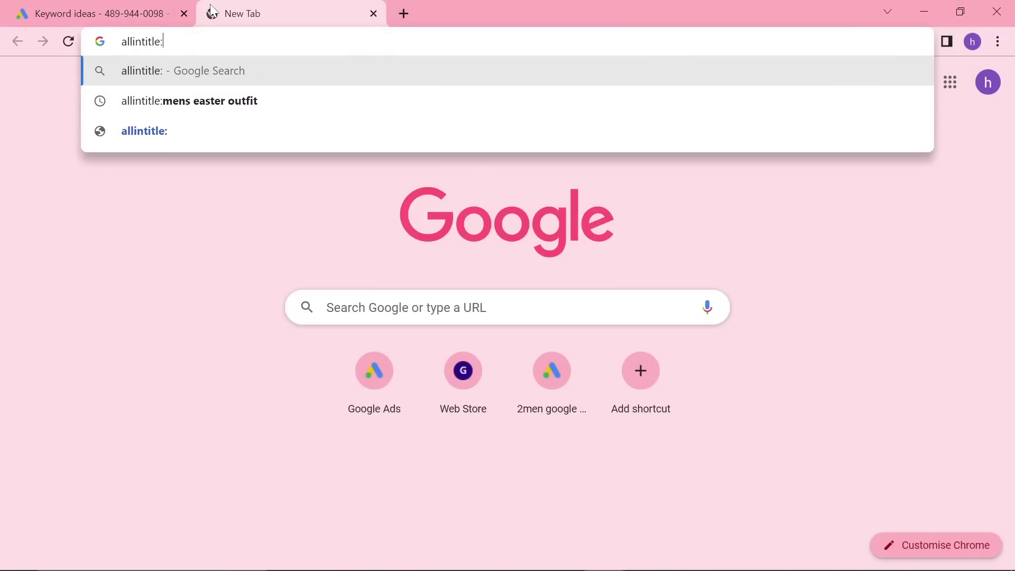
key(ctrl+v)
key(Return)
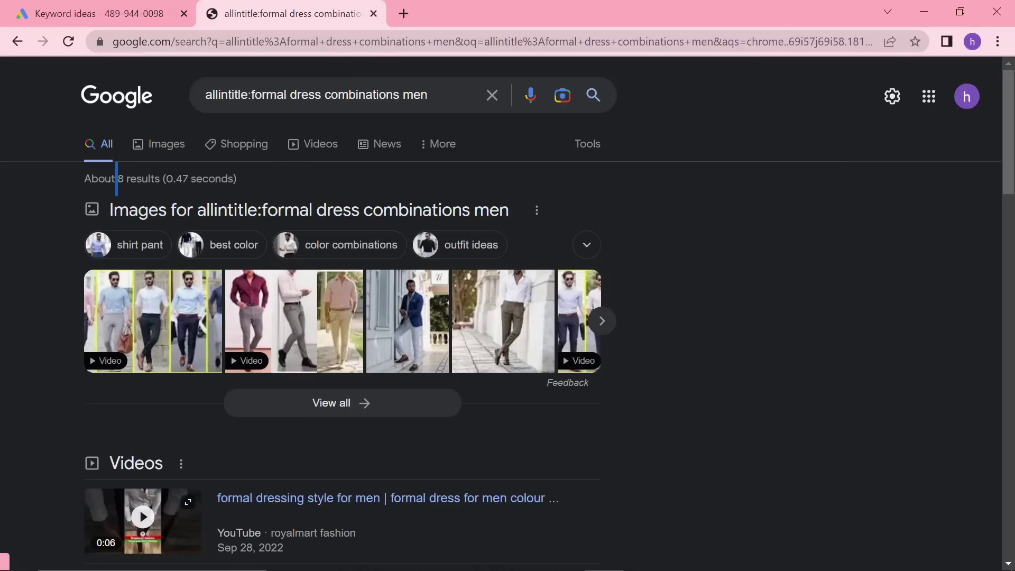
click(86, 7)
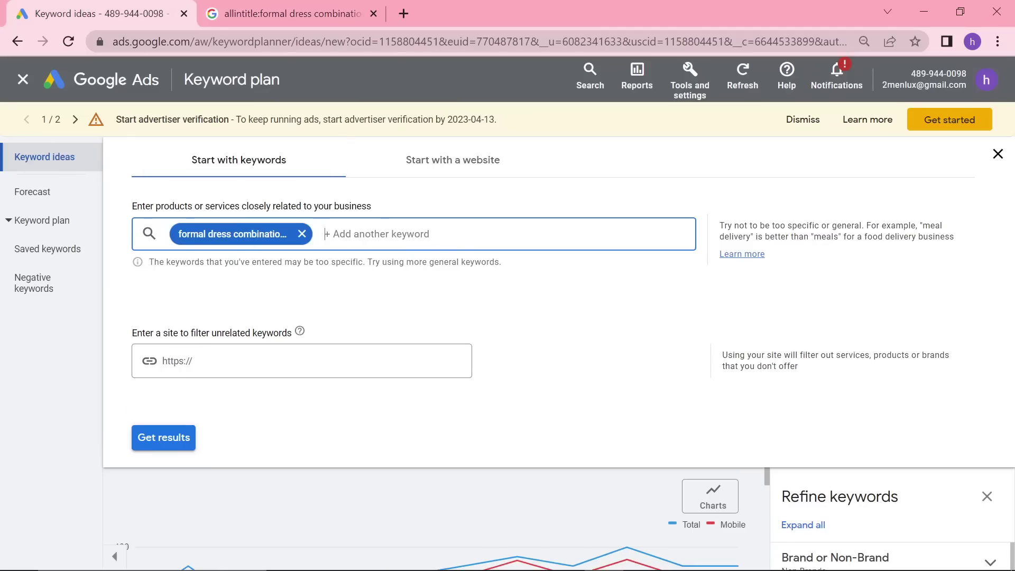
key(alt+Tab)
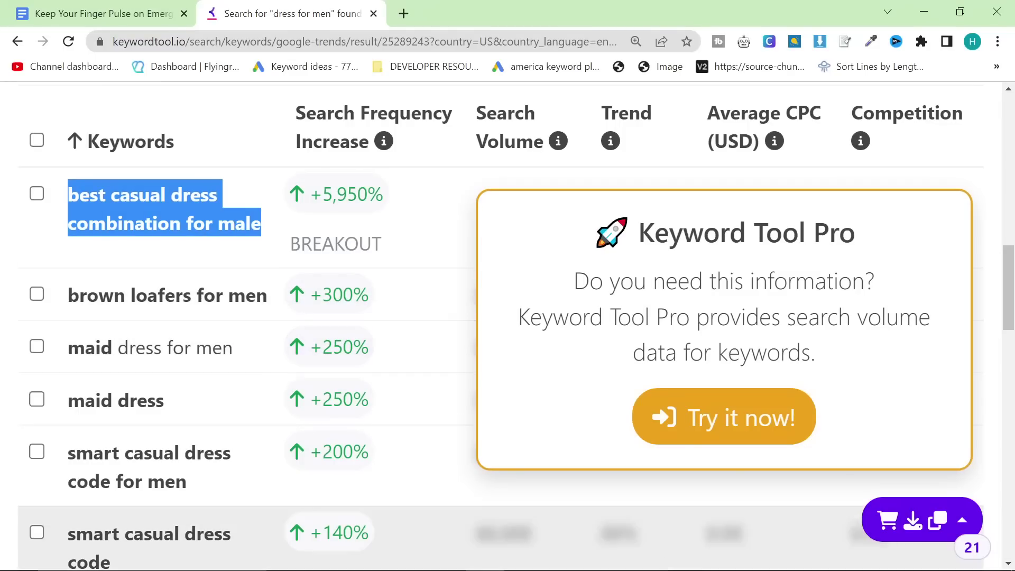
- Review the 'dress for men' trends, then copy 'male fashion' from the Notepad notes
scroll(312, 397, down, 1)
scroll(332, 398, down, 7)
scroll(332, 407, down, 4)
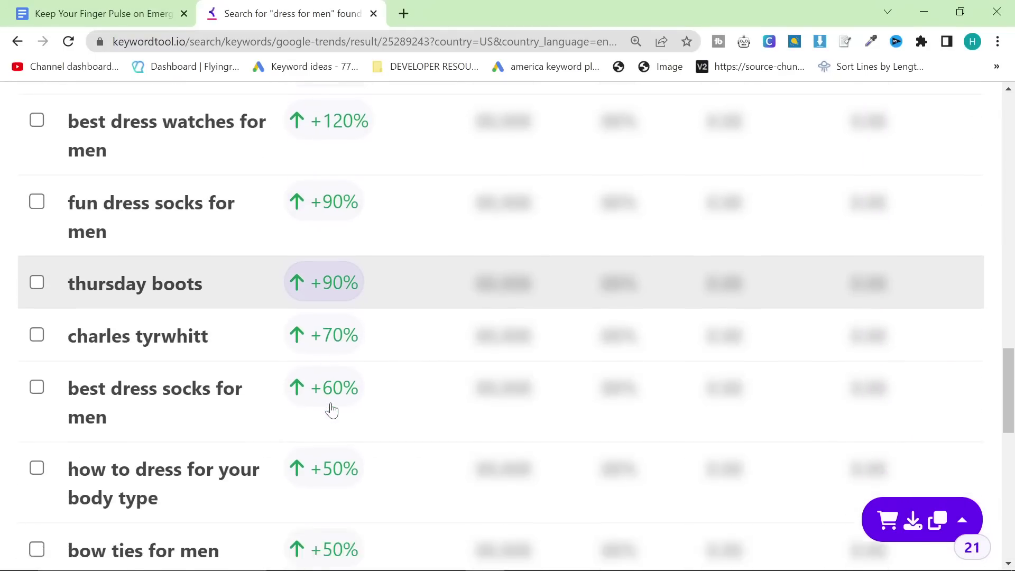
scroll(332, 407, up, 12)
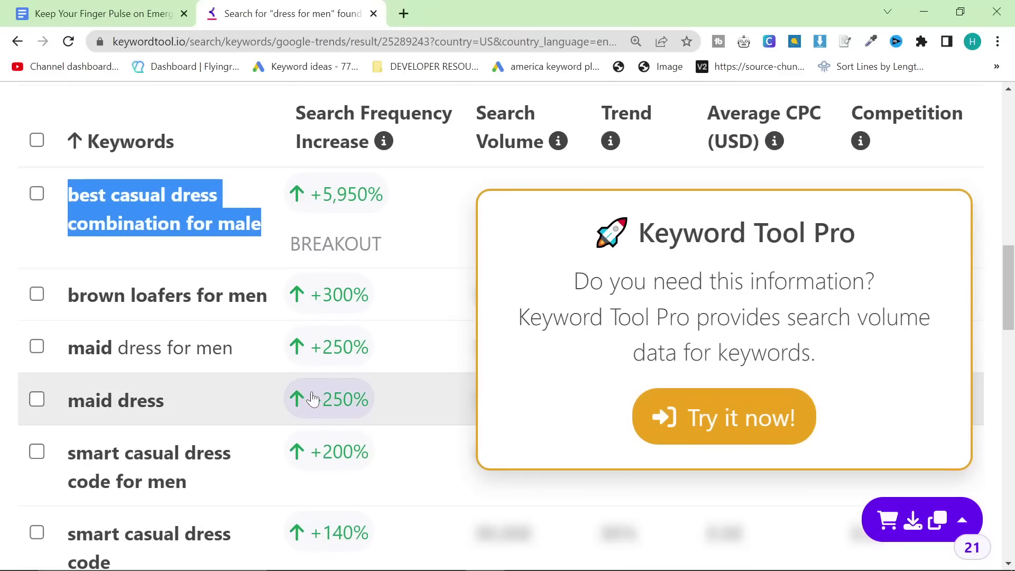
scroll(314, 410, up, 7)
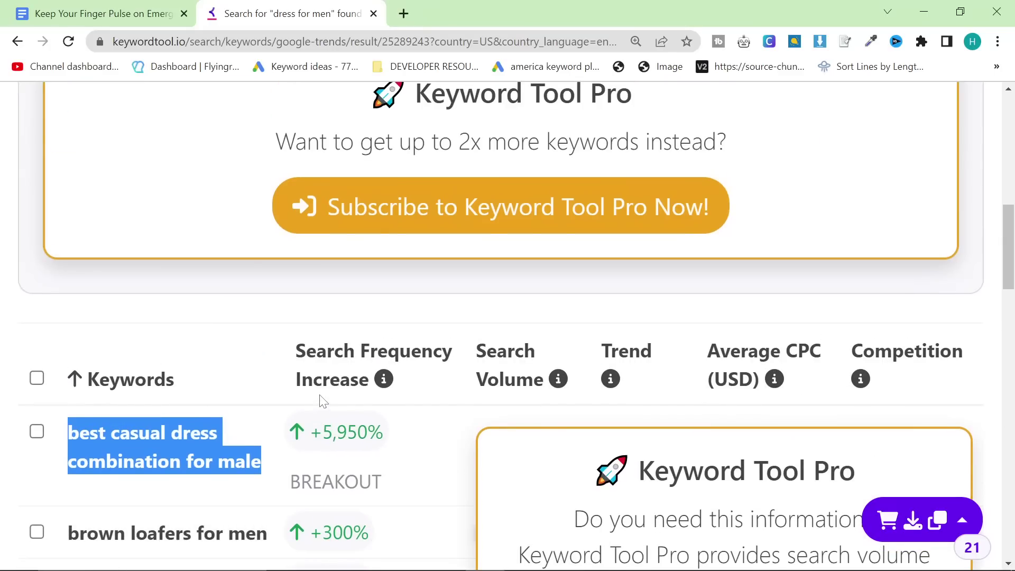
key(alt+Tab)
key(alt+Tab)
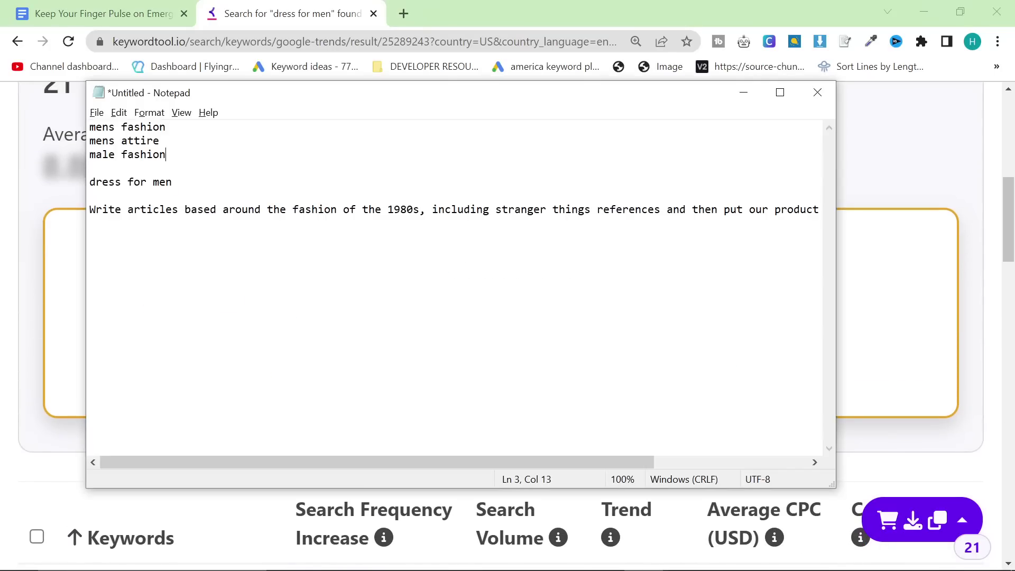
key(shift+Home)
key(ctrl+c)
key(alt+Tab)
- Run a Google Trends search for 'male fashion', finding 17 rising keywords
scroll(268, 234, up, 5)
triple_click(252, 255)
key(ctrl+v)
key(Return)
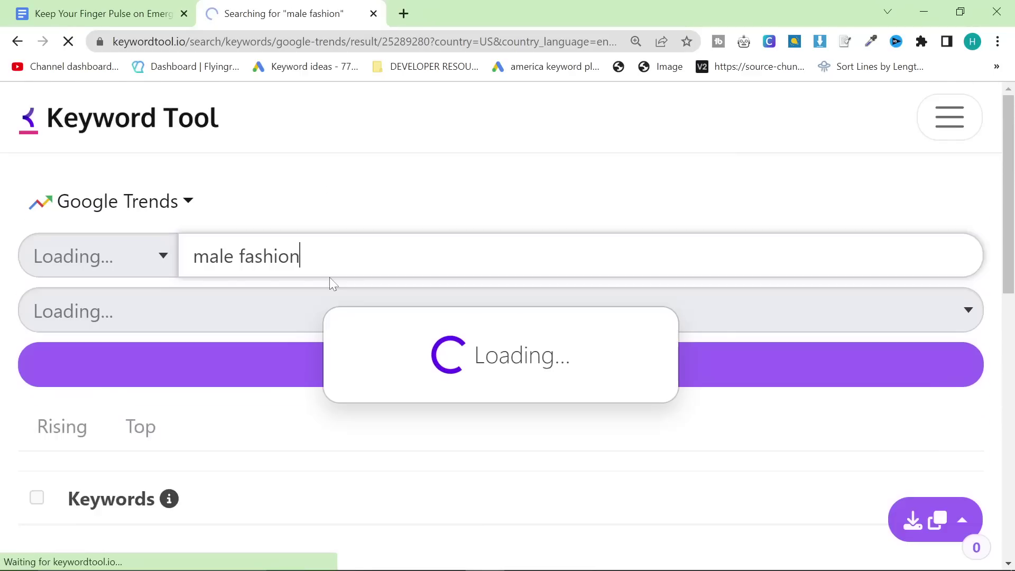
scroll(273, 313, down, 9)
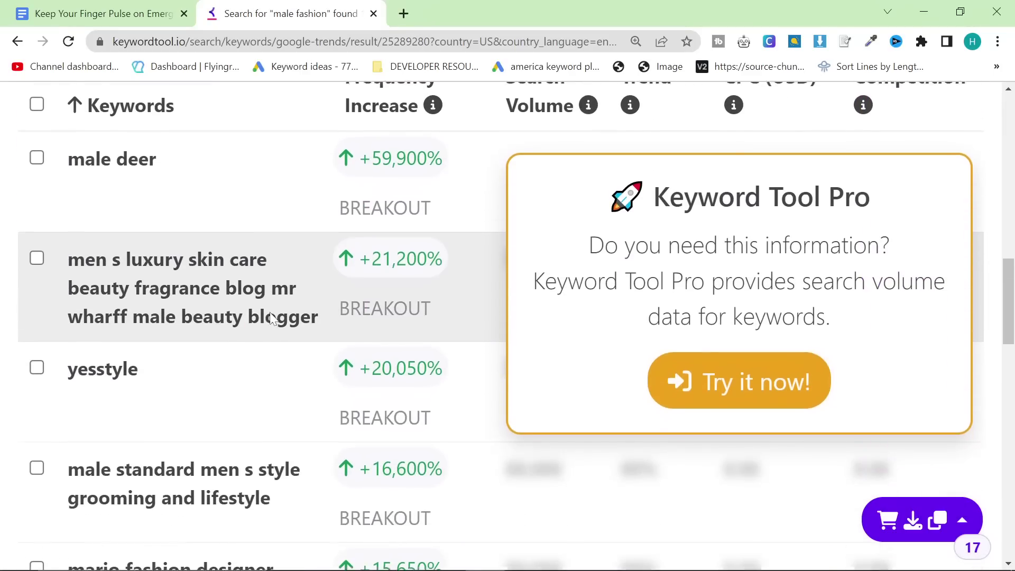
scroll(293, 368, down, 4)
scroll(297, 379, up, 16)
- Go back to the 'mens attire' trends and copy the breakout keyword 'mens christmas party attire'
key(alt+Left)
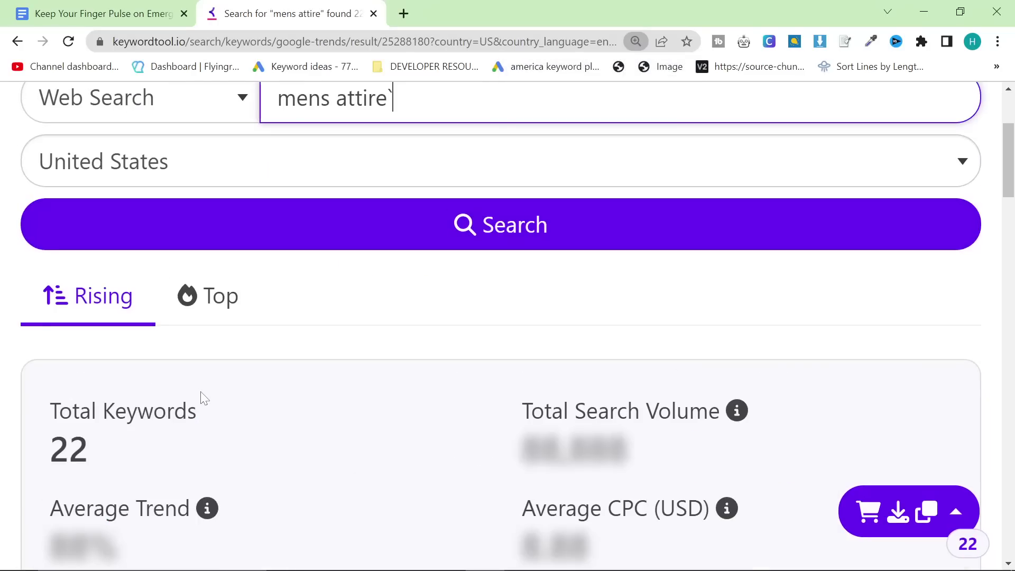
click(228, 203)
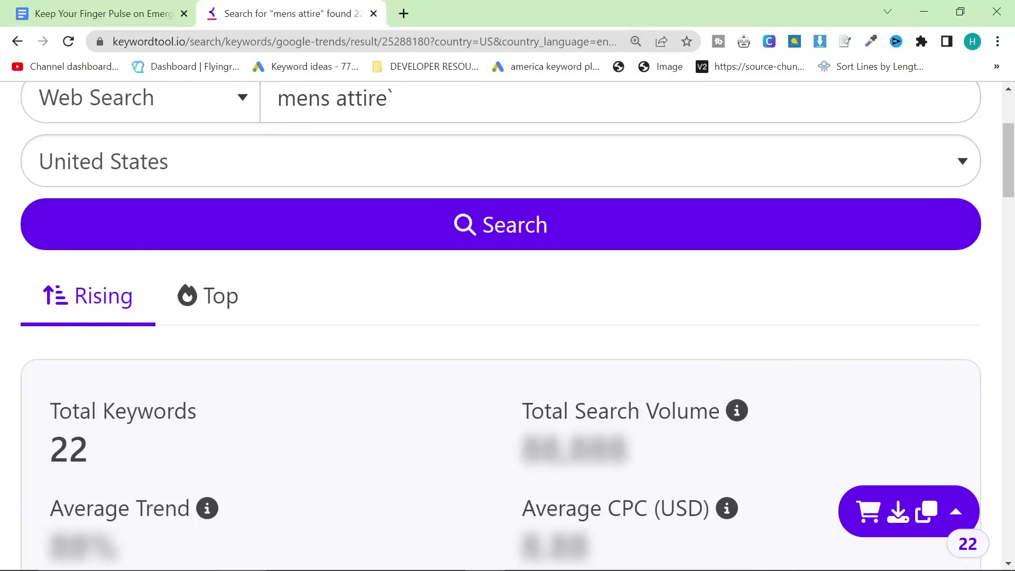
scroll(372, 315, down, 15)
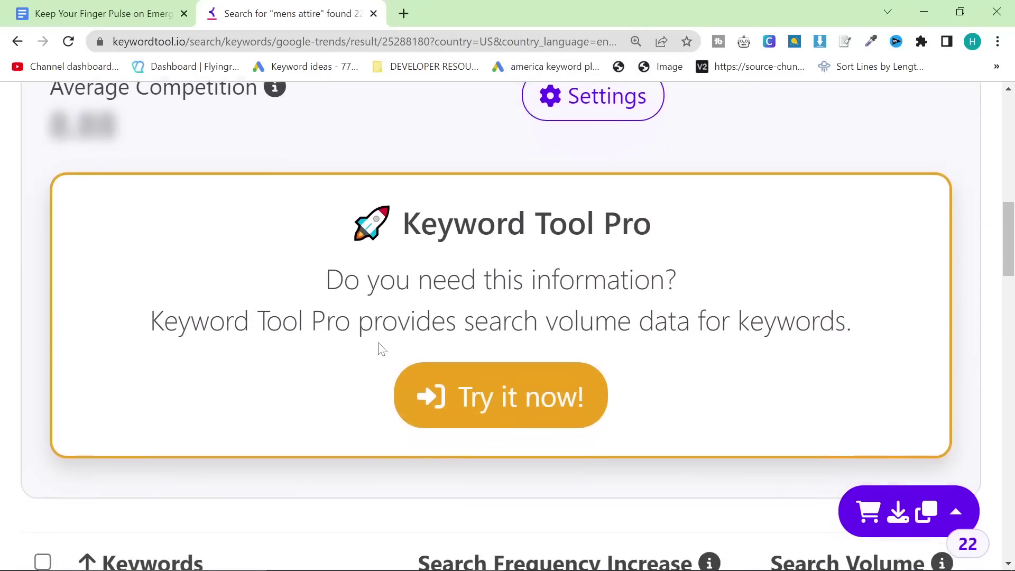
scroll(376, 343, down, 3)
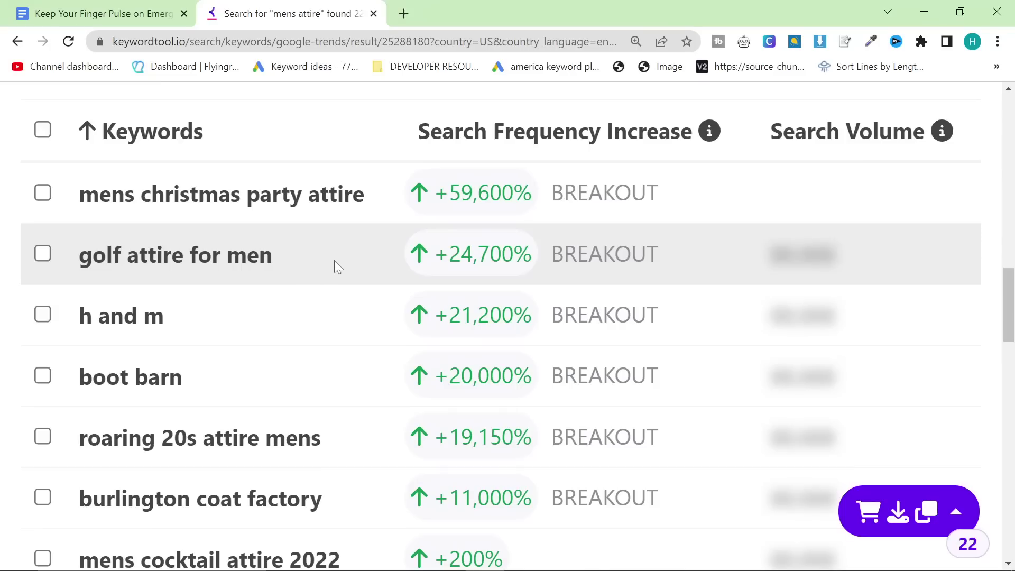
drag(363, 205, 85, 203)
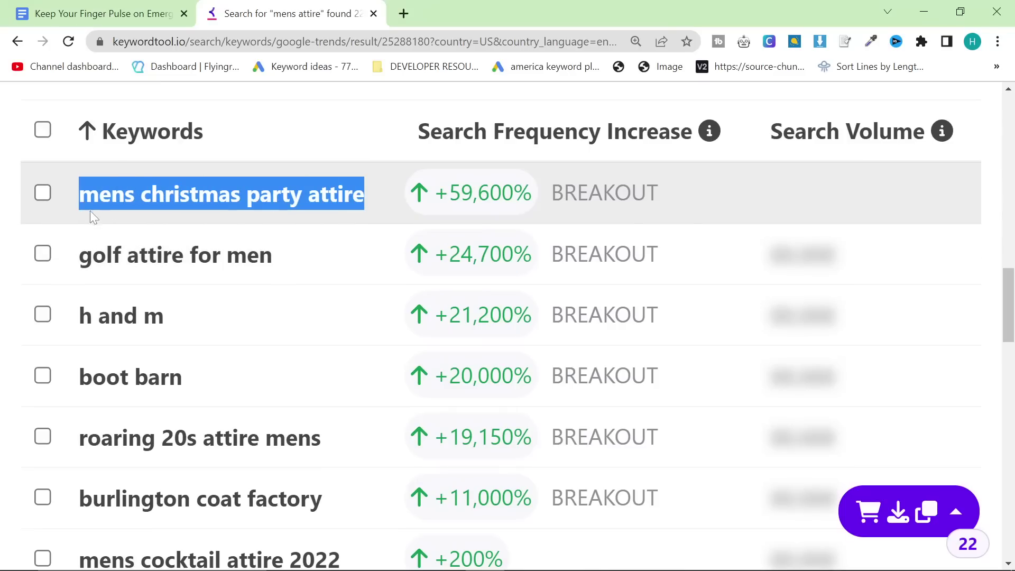
key(alt+Tab)
key(alt+Tab)
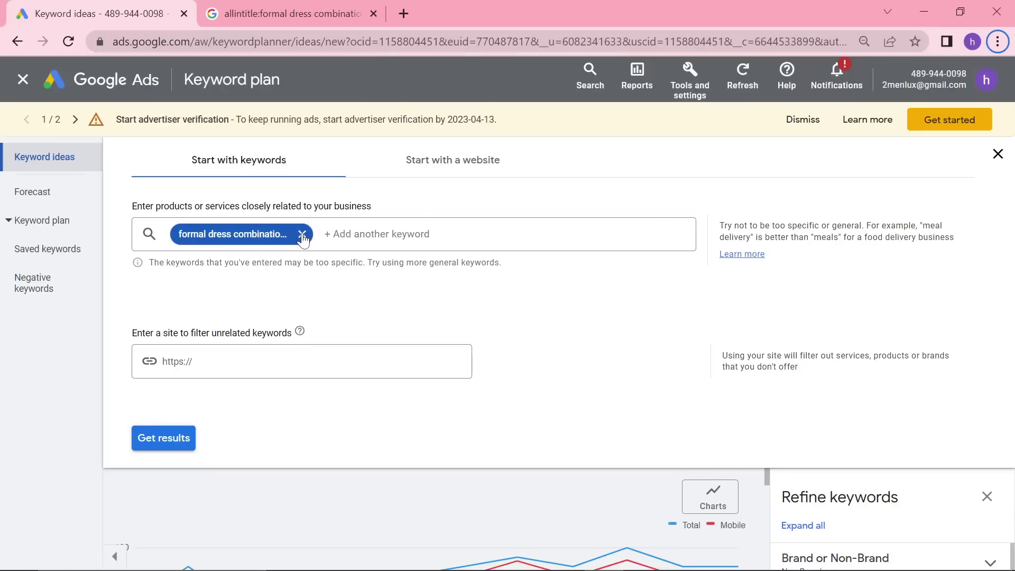
- Get Keyword Planner ideas for 'mens christmas party attire': 14 ideas peaking in December
click(302, 234)
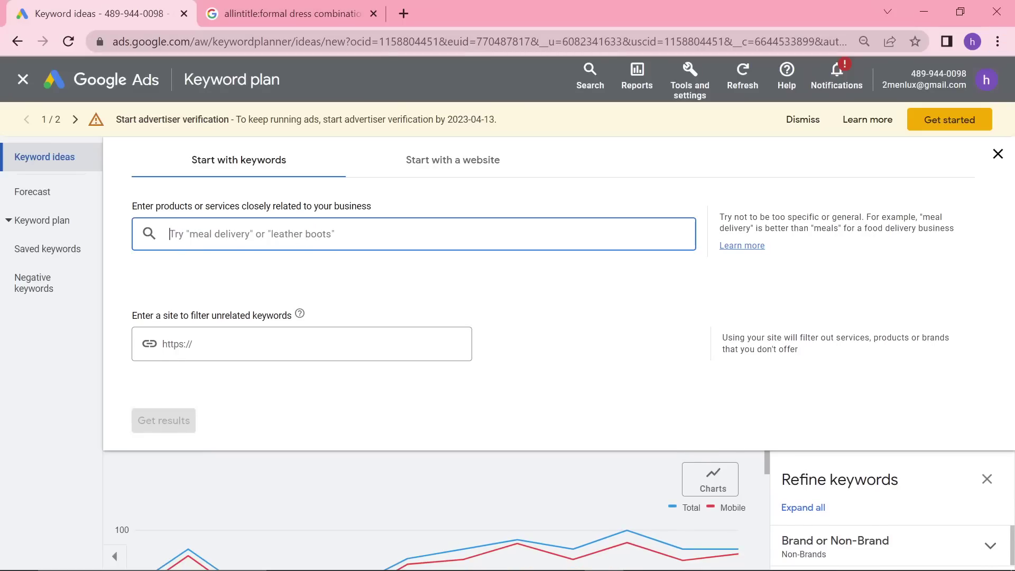
key(Return)
key(Return)
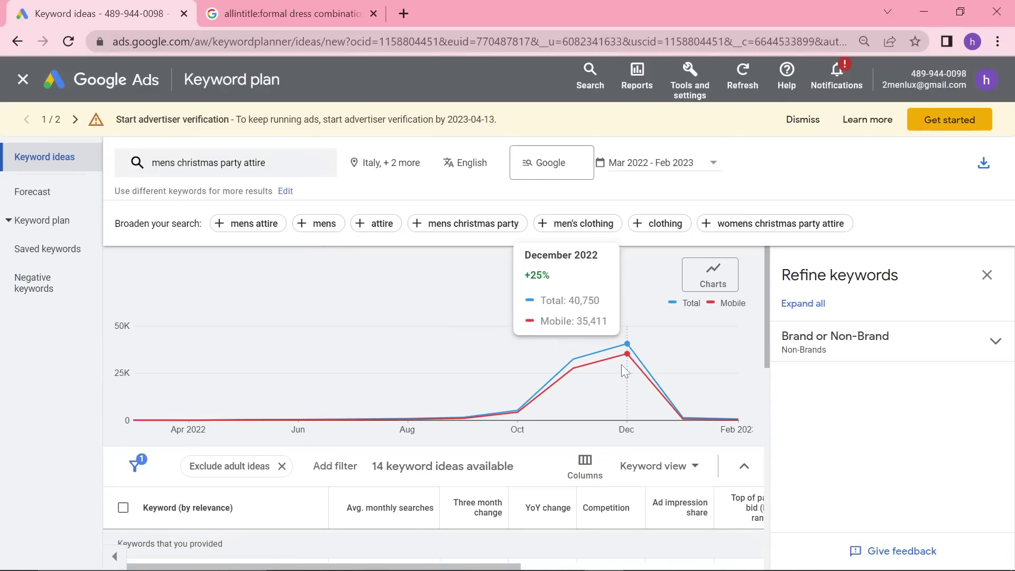
mouse_move(565, 372)
mouse_move(522, 403)
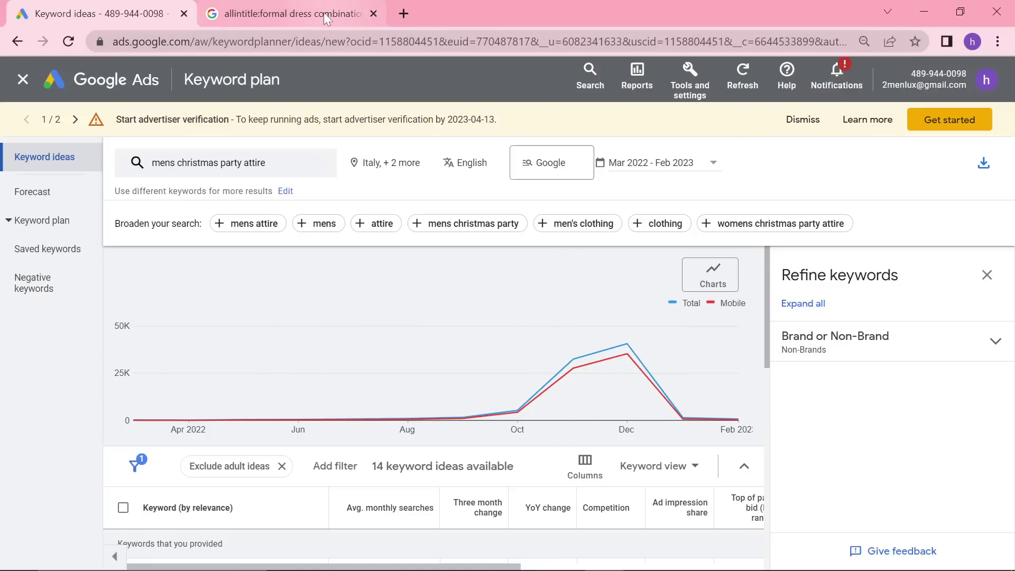
- Copy 'golf attire for men' from the mens attire trends into Keyword Planner's keyword entry
key(alt+Tab)
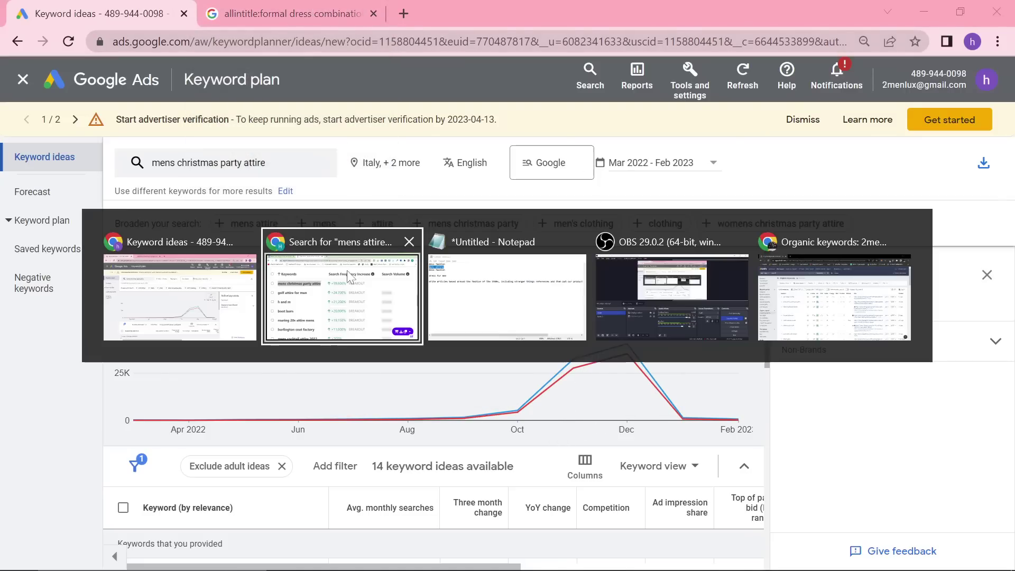
click(353, 292)
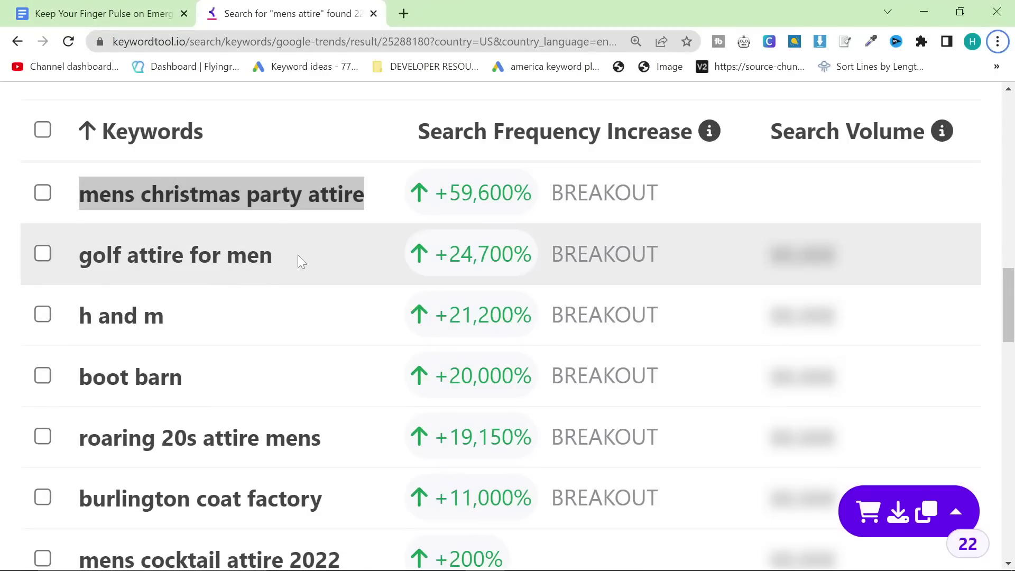
drag(297, 255, 75, 258)
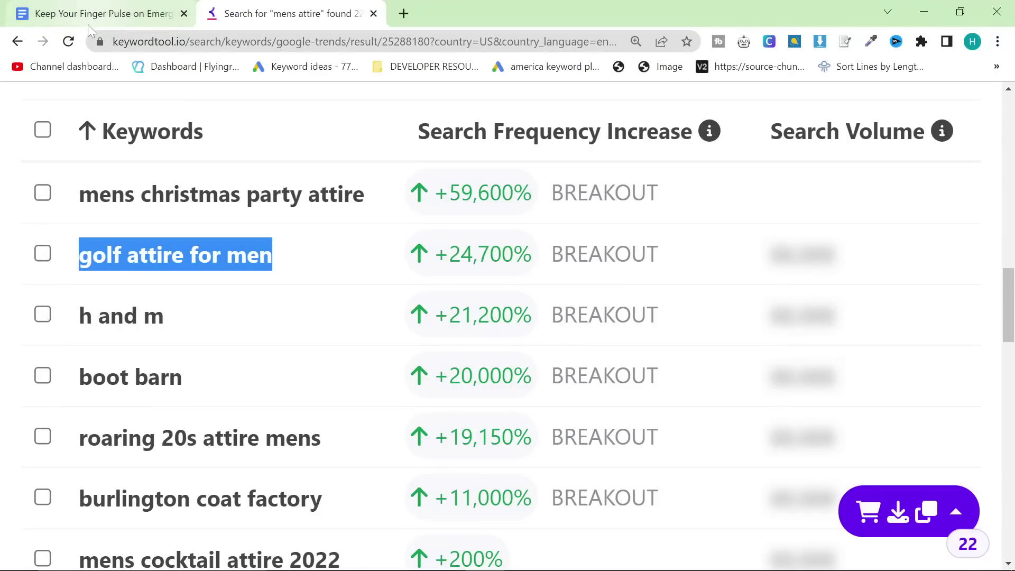
key(alt+Tab)
click(345, 236)
click(292, 165)
click(302, 233)
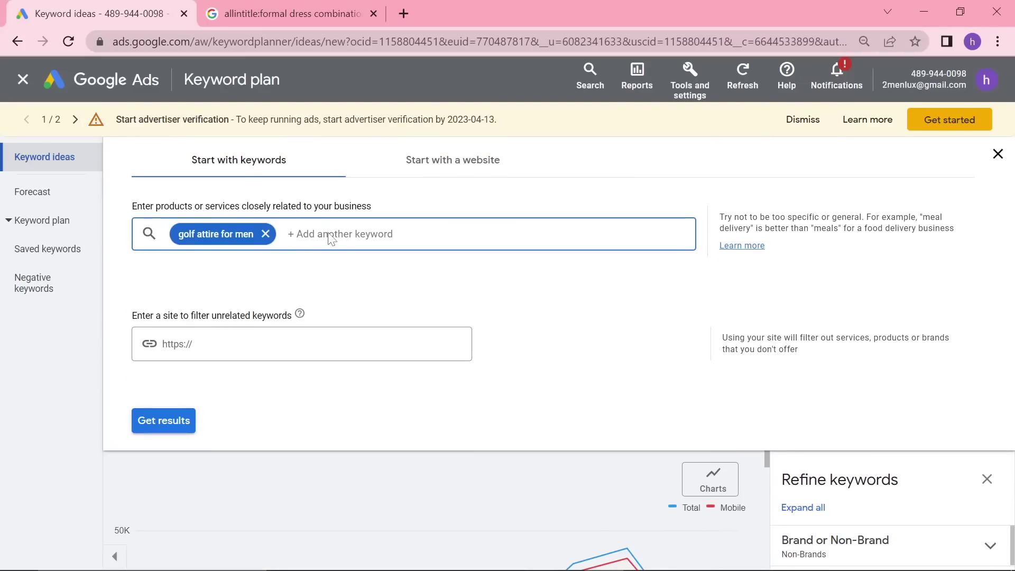
- Get ideas for 'golf attire for men', then copy 'roaring 20s attire mens' from Keyword Tool
key(Return)
key(Return)
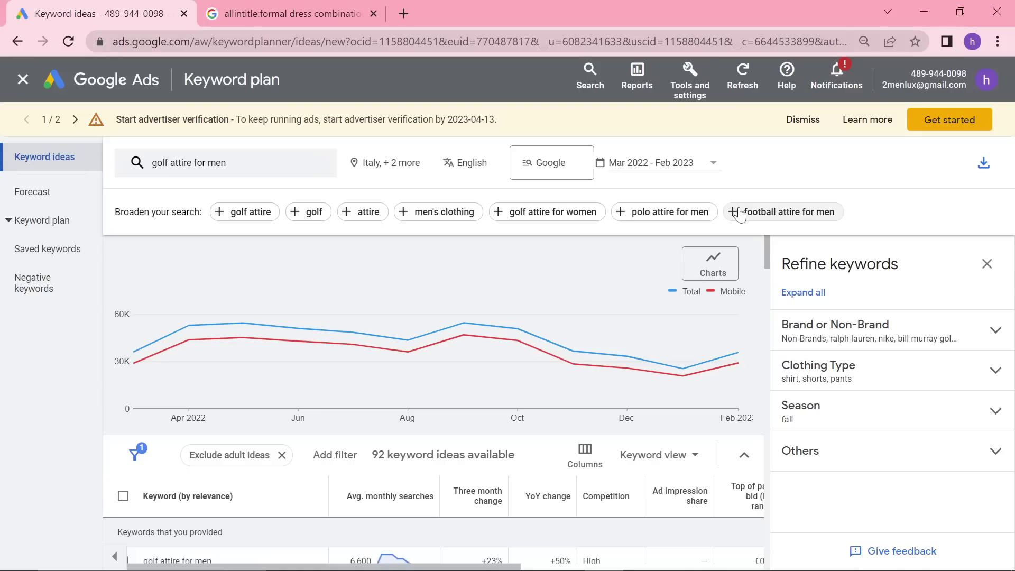
key(alt+Tab)
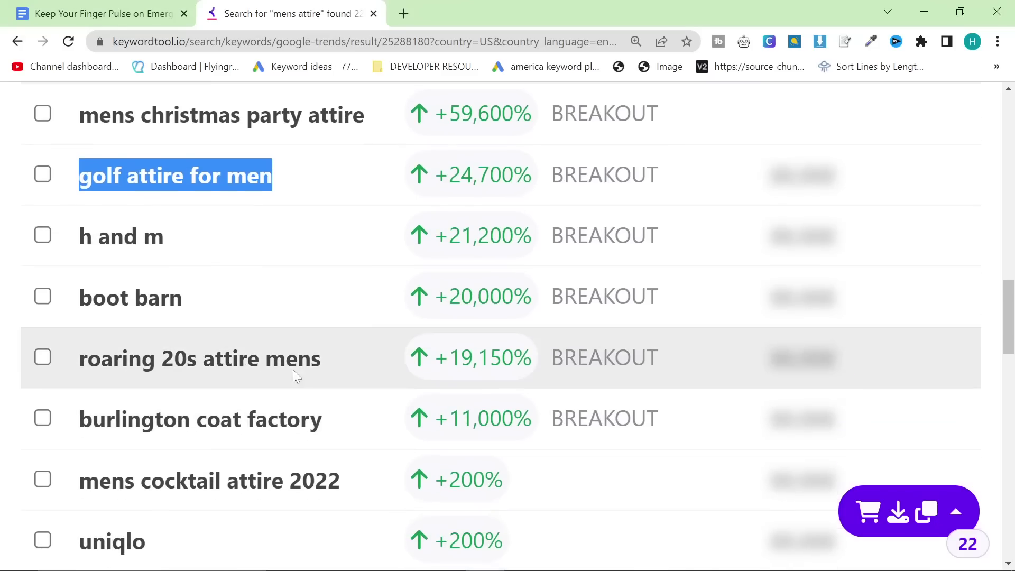
drag(319, 365, 86, 385)
key(ctrl+c)
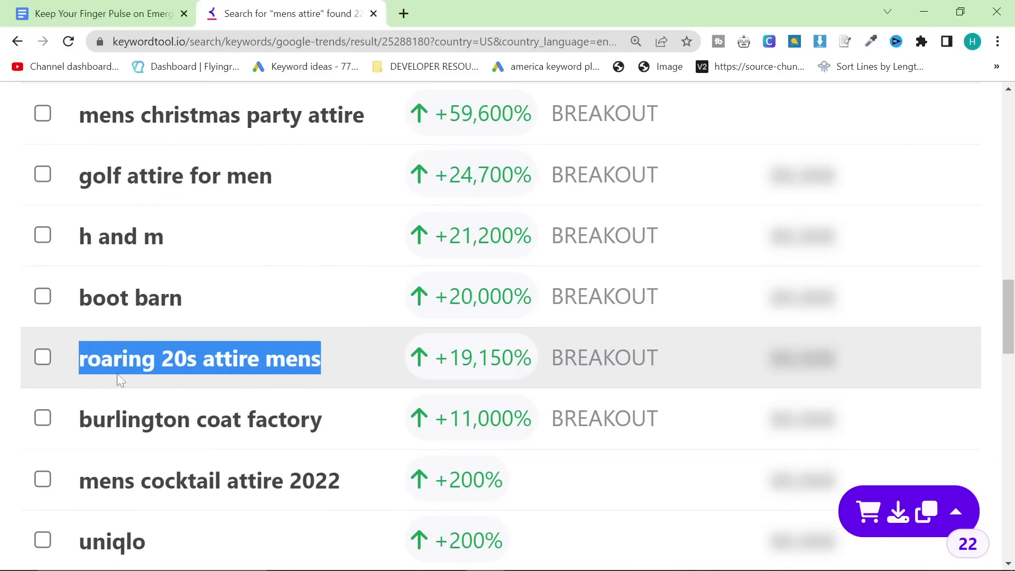
key(alt+Tab)
- Search Keyword Planner for 'roaring 20s attire mens', which returns 10 ideas
click(276, 176)
key(BackSpace)
key(Return)
mouse_move(615, 361)
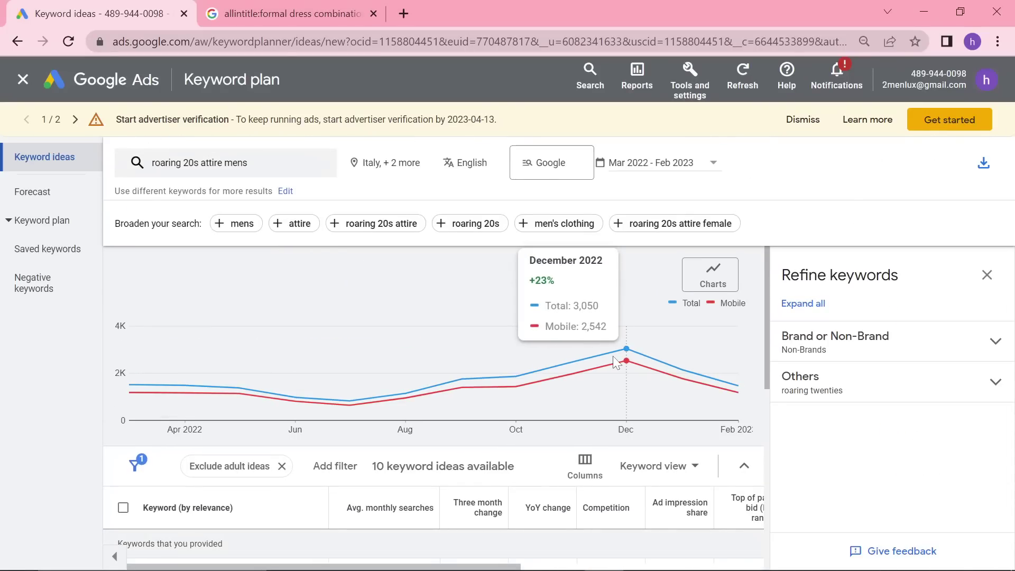
scroll(546, 395, down, 4)
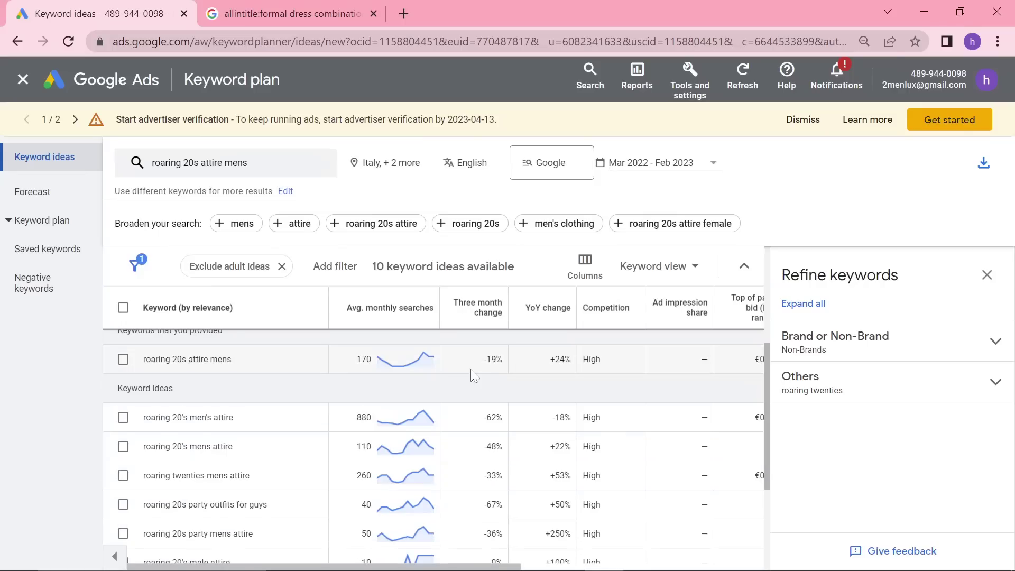
scroll(463, 359, up, 4)
- Run a Google allintitle search for 'roaring 20s attire mens', finding about 5 results
click(214, 164)
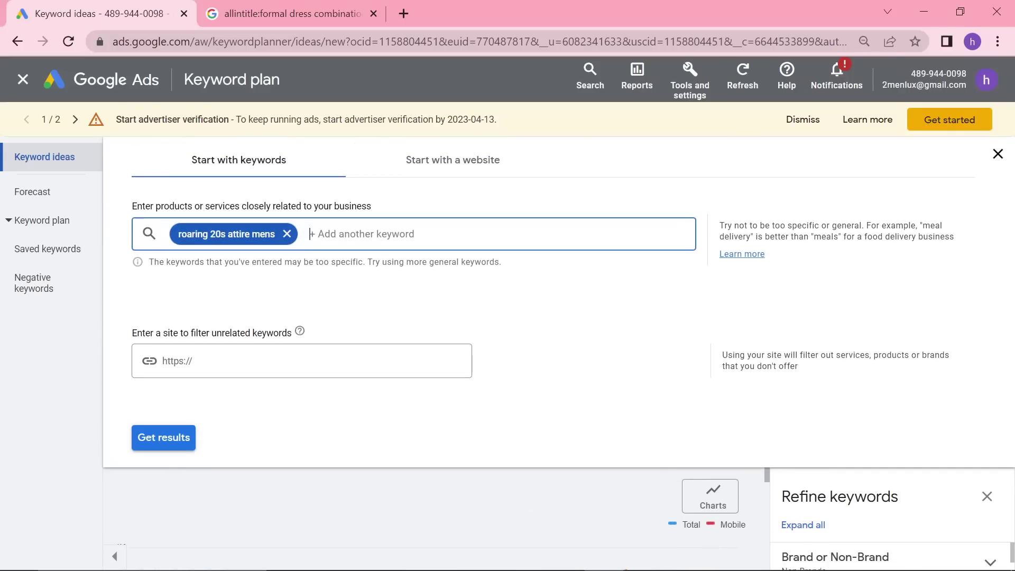
click(250, 14)
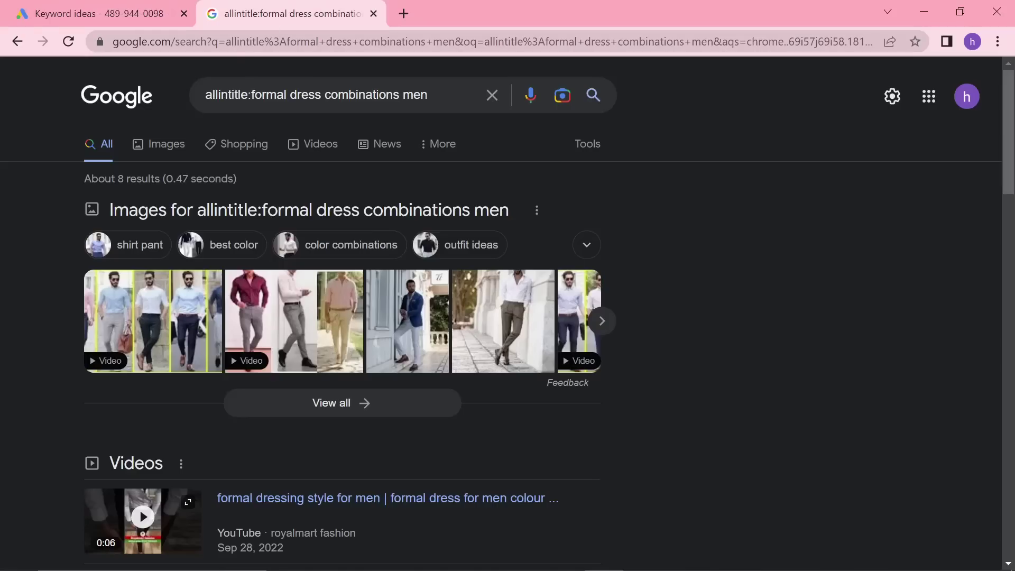
click(428, 94)
key(ctrl+v)
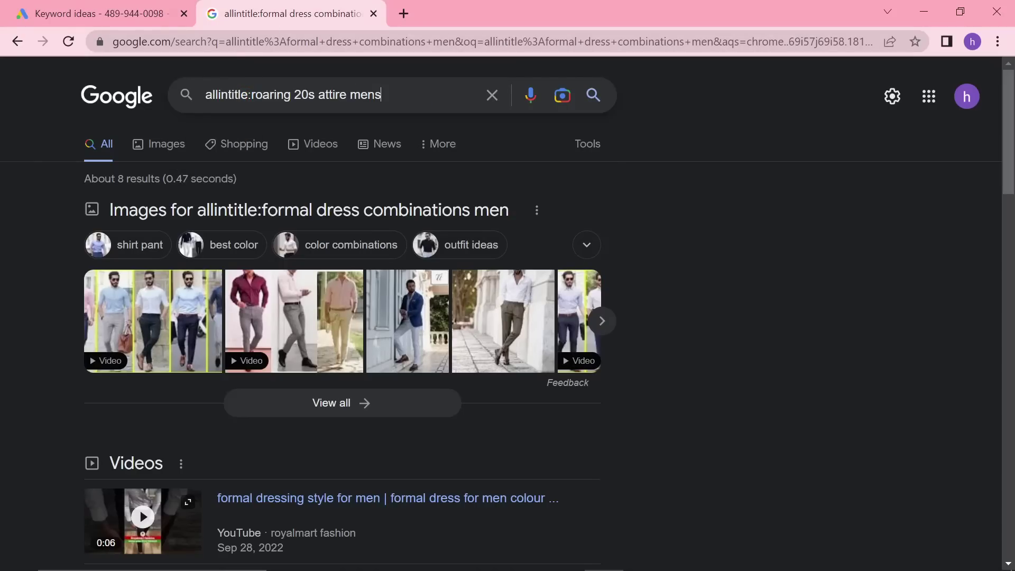
key(Return)
scroll(367, 222, down, 15)
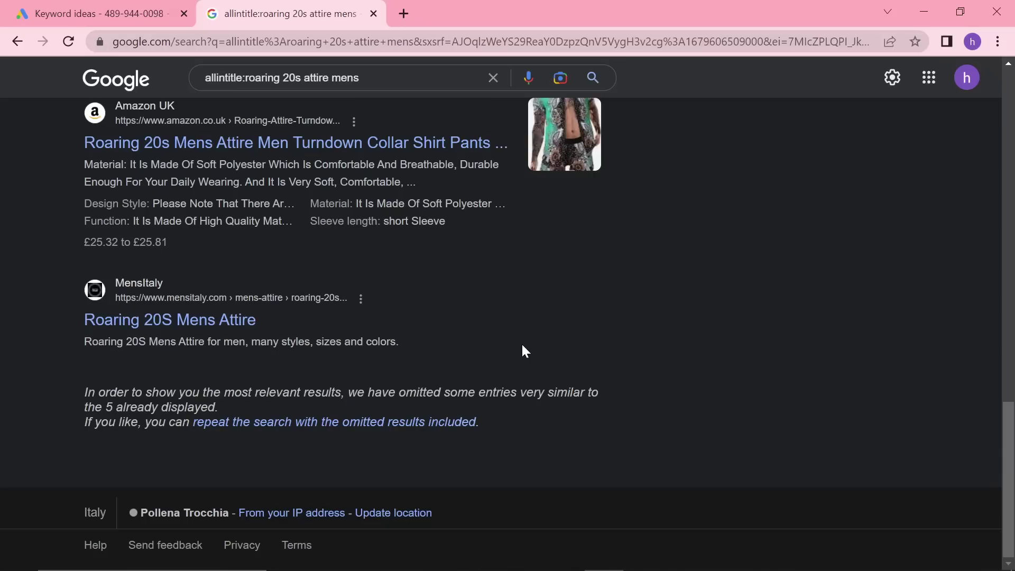
scroll(356, 256, up, 15)
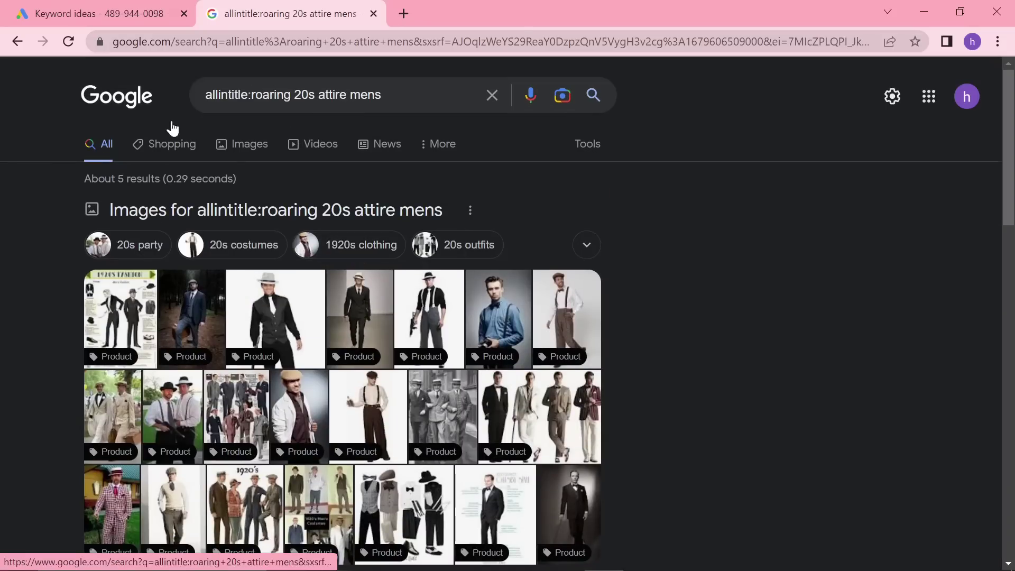
scroll(342, 317, down, 3)
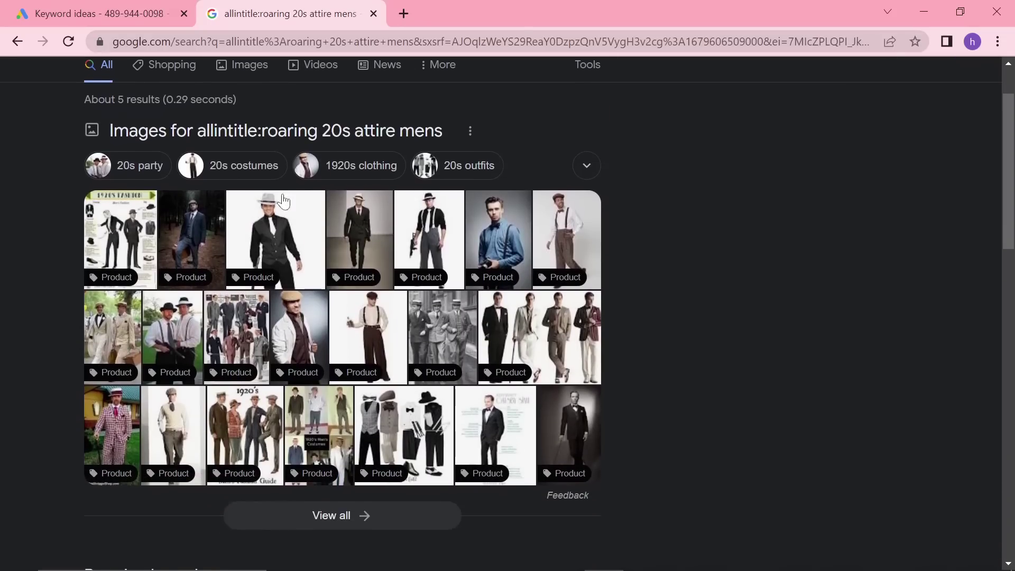
- Search allintitle for 'roaring 20s attire men' (3 results), then go back to Keyword Planner
key(ctrl+Page_Up)
key(ctrl+Page_Down)
scroll(411, 142, up, 2)
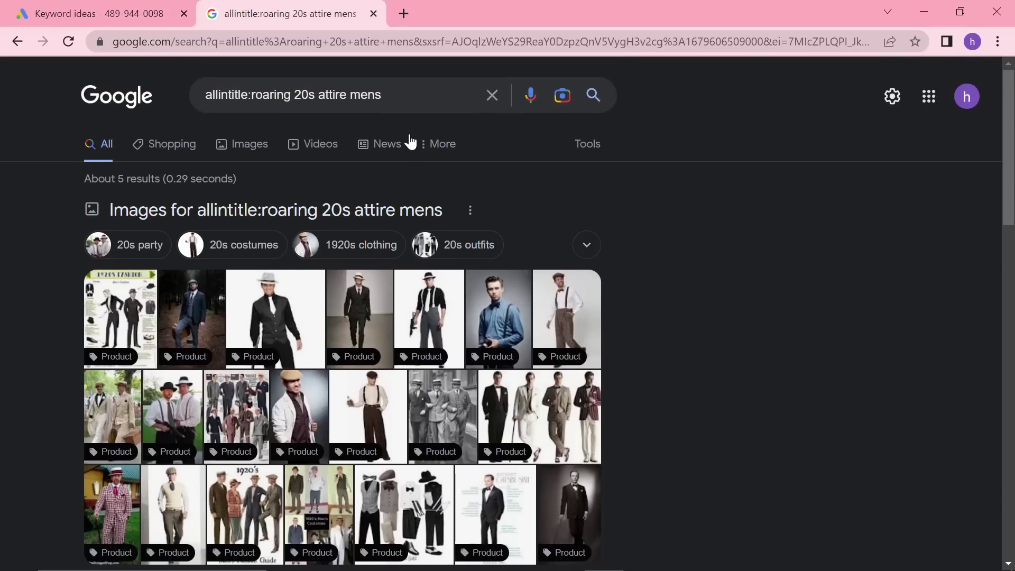
key(Return)
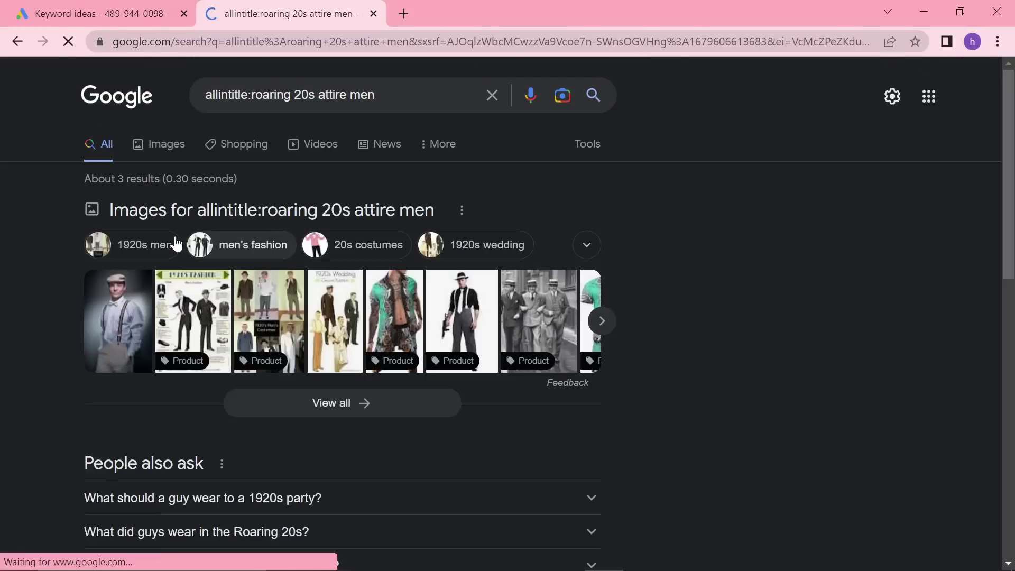
click(78, 6)
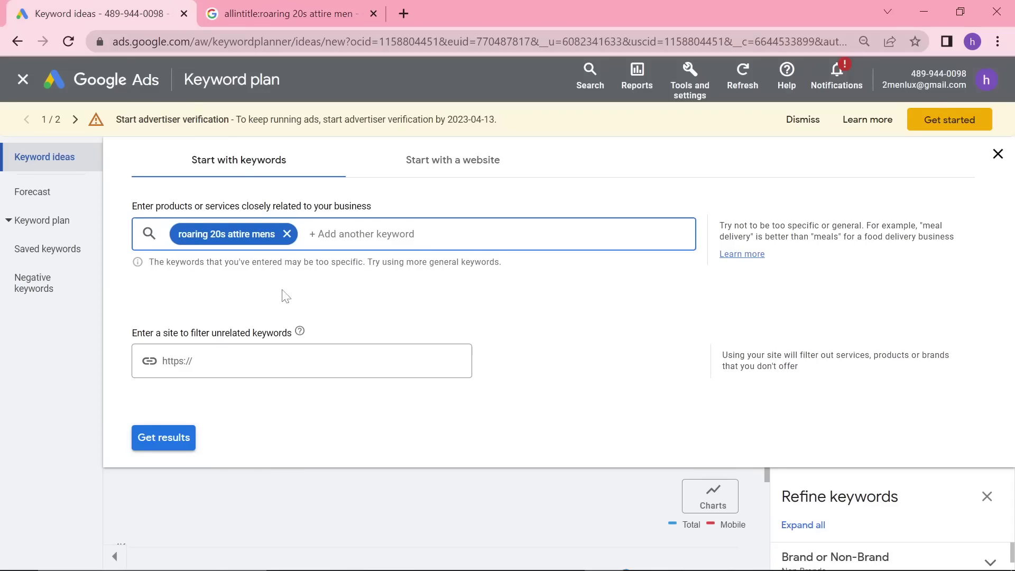
- Swap in 'mens semi formal outfit' from Keyword Tool, getting 177 ideas at 3,600 monthly searches
key(alt+Tab)
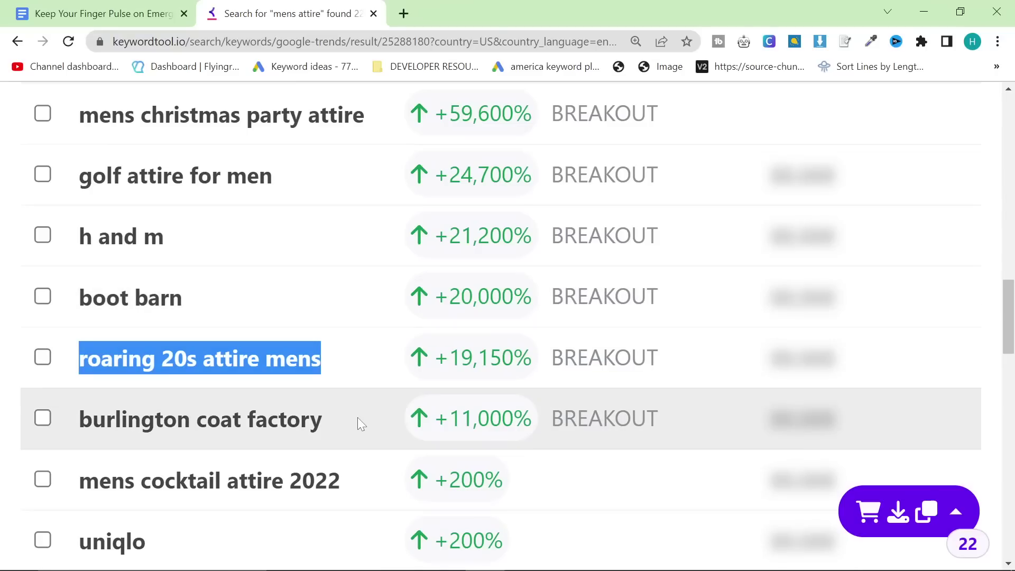
scroll(344, 412, down, 3)
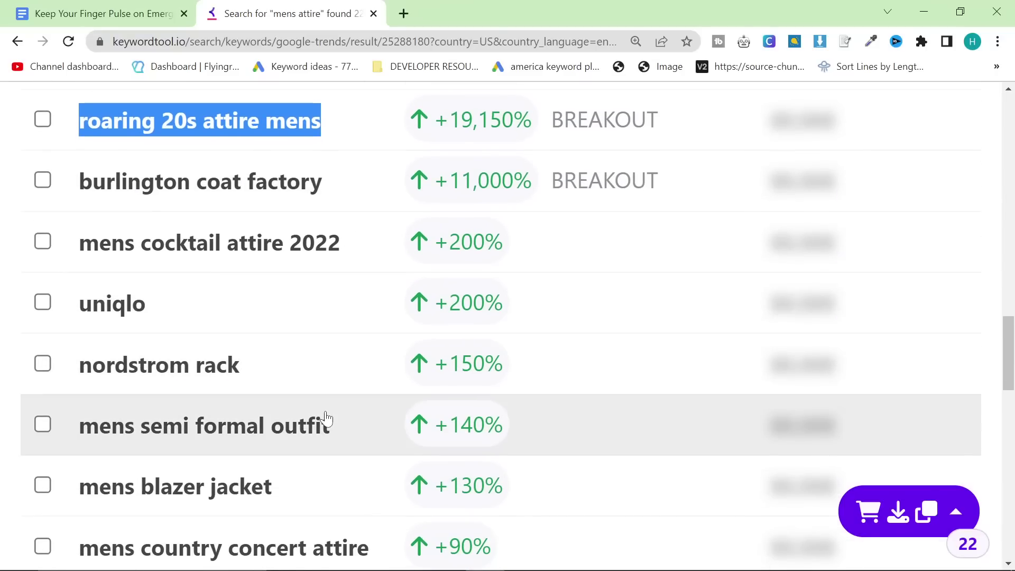
drag(338, 434, 97, 438)
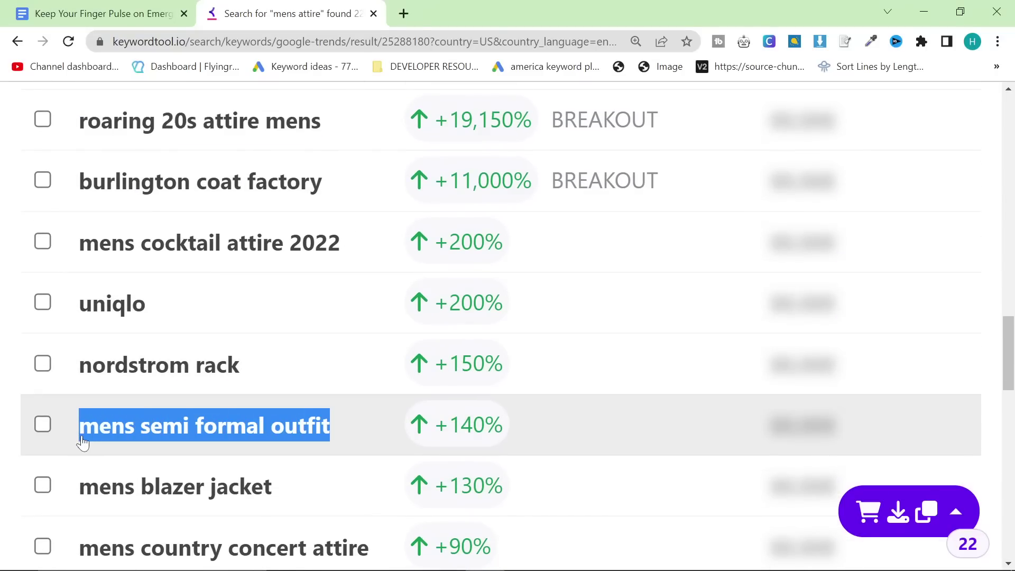
key(alt+Tab)
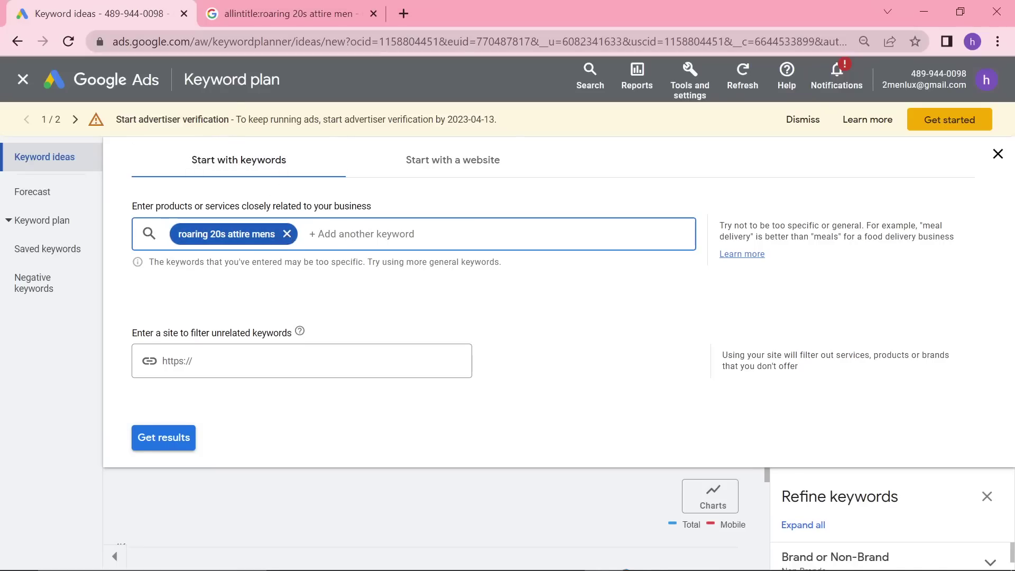
key(BackSpace)
key(Return)
key(Return)
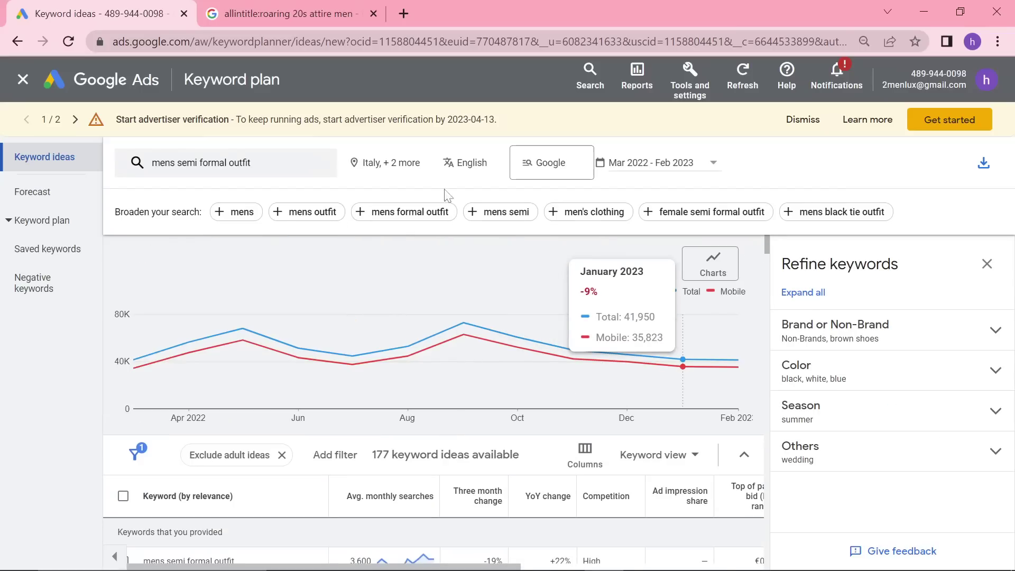
- Compare Google's 6 allintitle results for 'mens semi formal outfit' with its 12,900,000 plain results
click(276, 14)
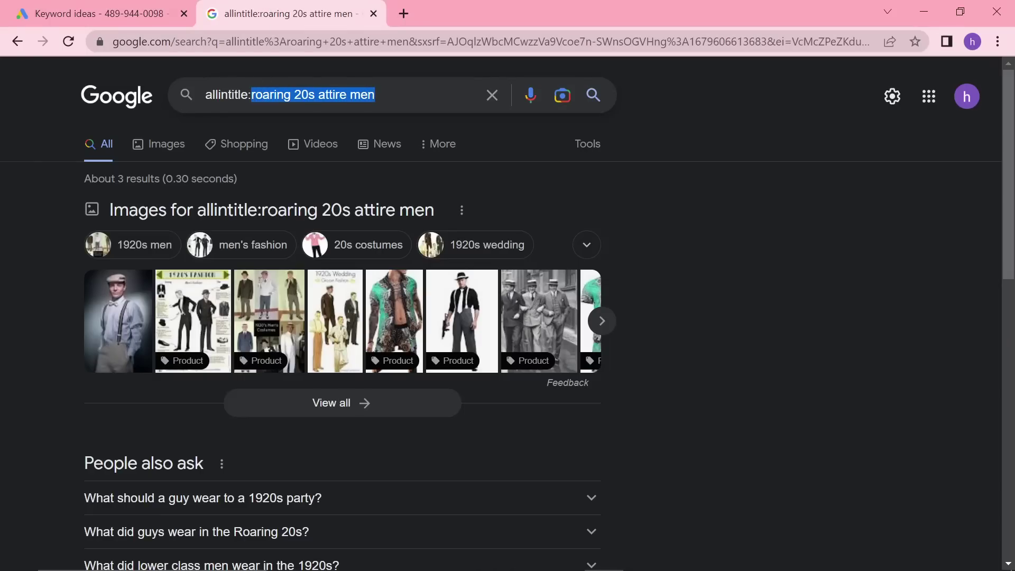
scroll(30, 289, down, 15)
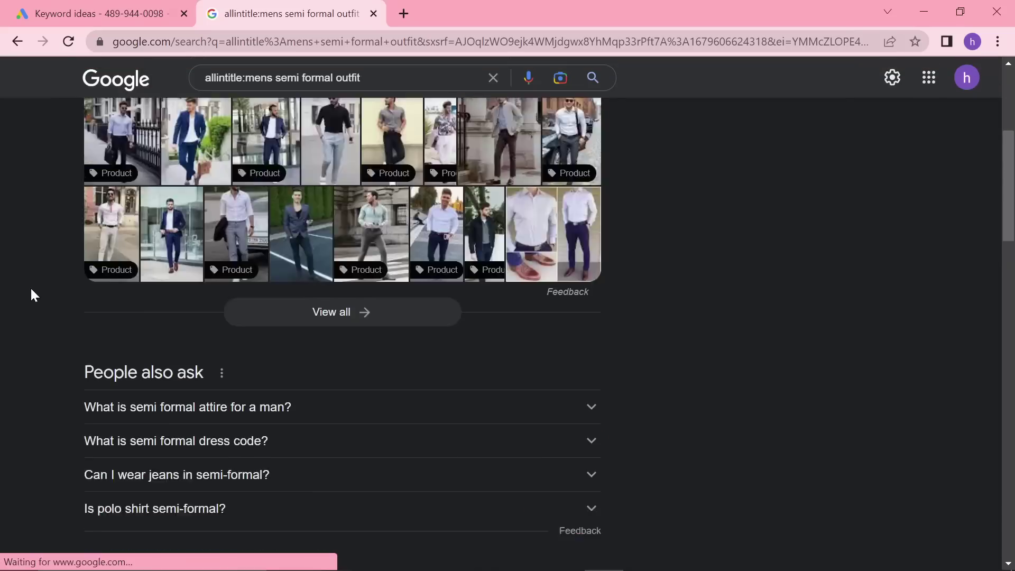
scroll(38, 309, up, 10)
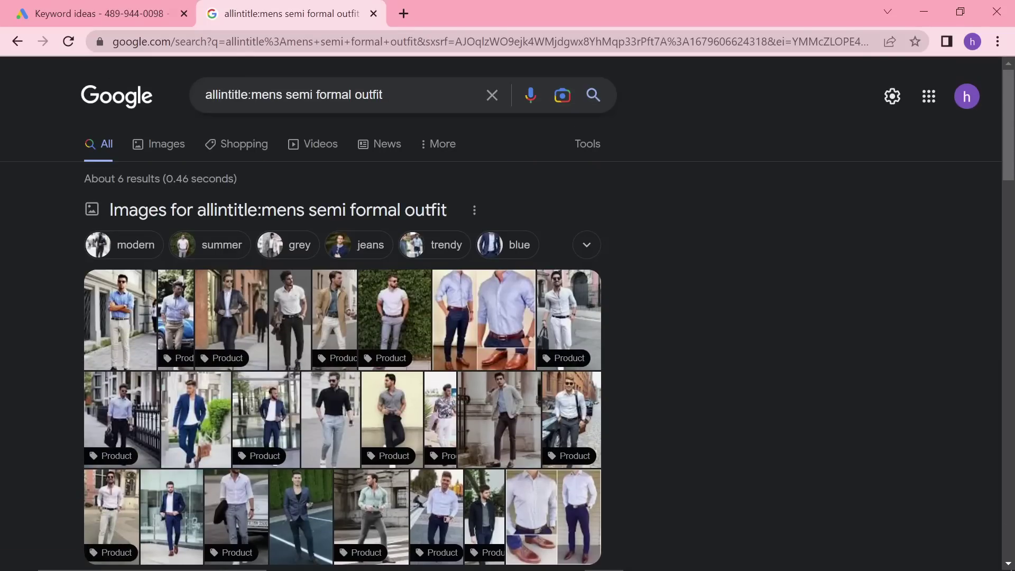
text(mens semi formal outfit)
key(Return)
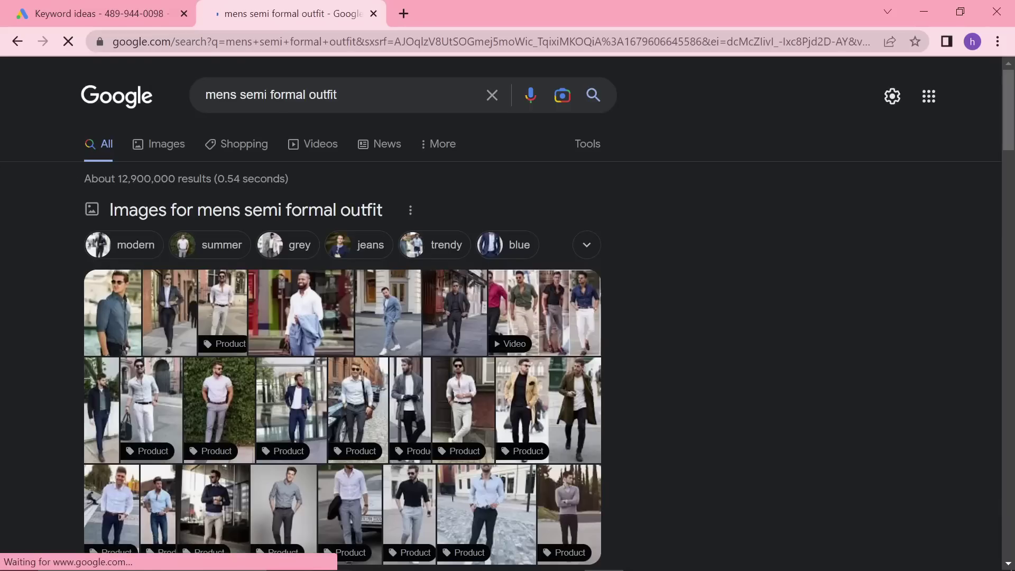
scroll(222, 219, down, 10)
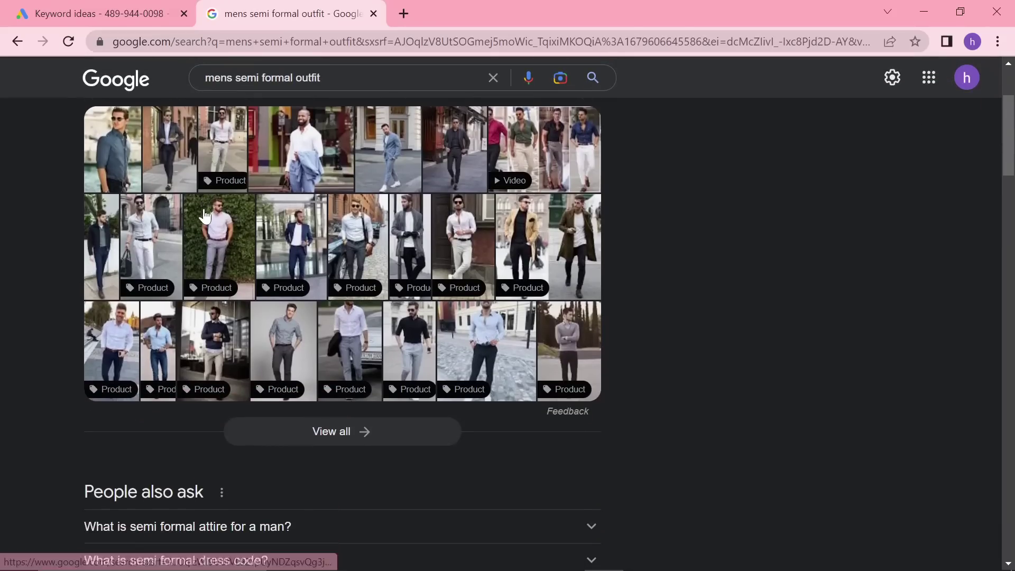
scroll(223, 218, up, 10)
click(101, 7)
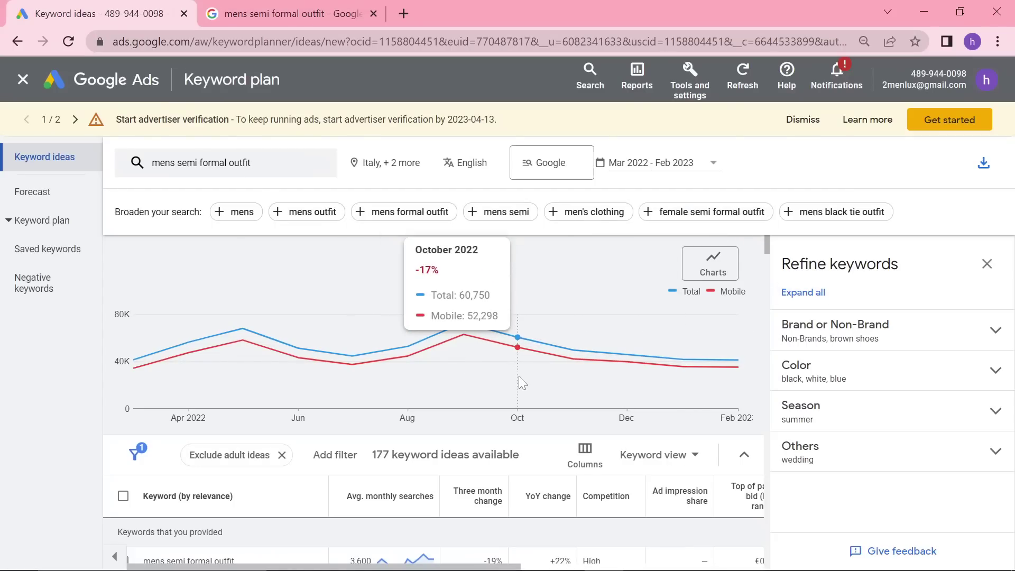
- Select 'mens country concert attire' in Keyword Tool's trend results
scroll(353, 361, down, 4)
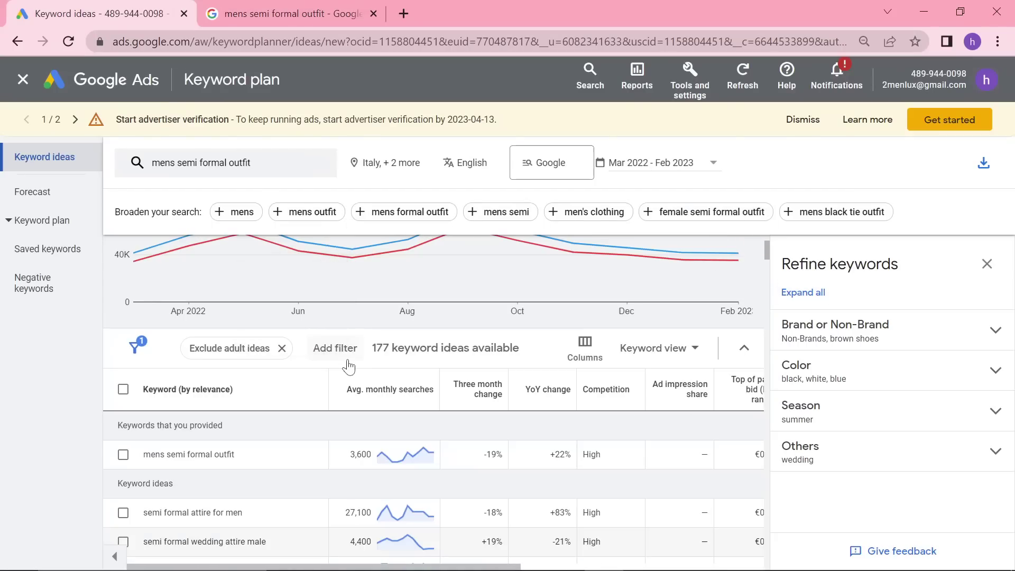
scroll(377, 332, up, 4)
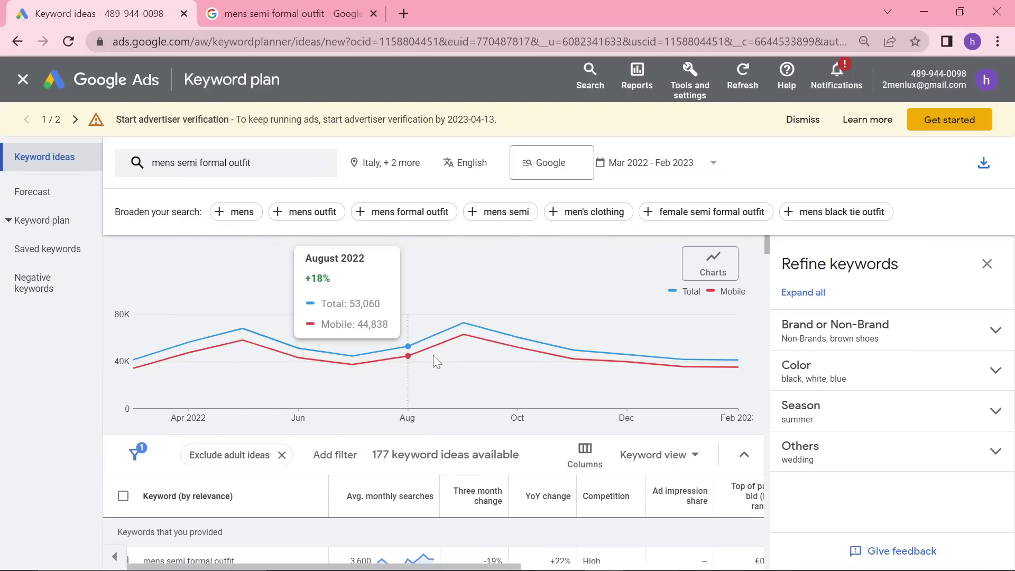
key(alt+Tab)
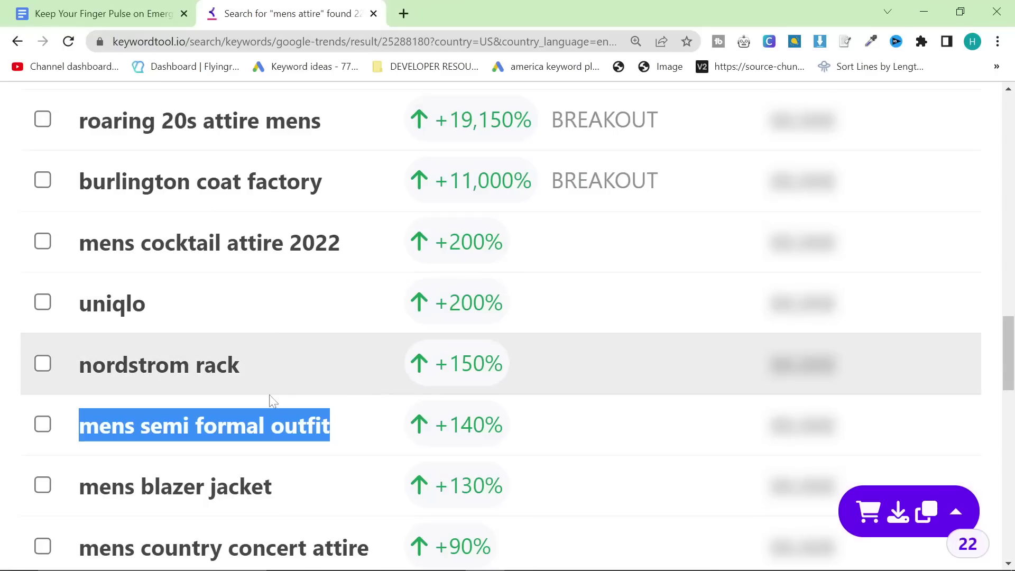
scroll(238, 447, down, 1)
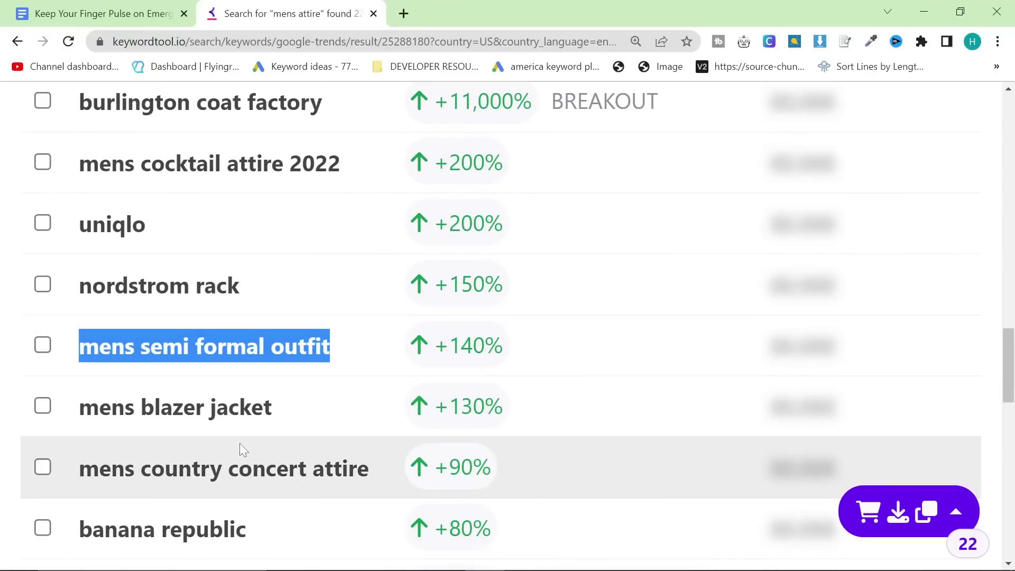
drag(359, 485, 77, 481)
key(ctrl+c)
- Replace the Keyword Planner keyword with 'mens country concert attire', returning 3 ideas
key(alt+Tab)
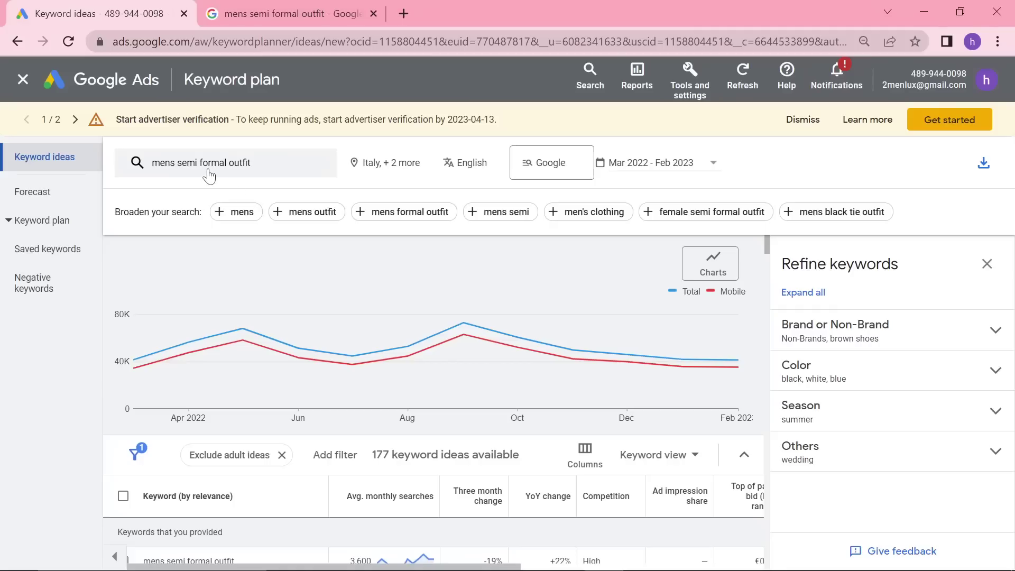
click(239, 175)
click(290, 233)
key(ctrl+v)
key(Return)
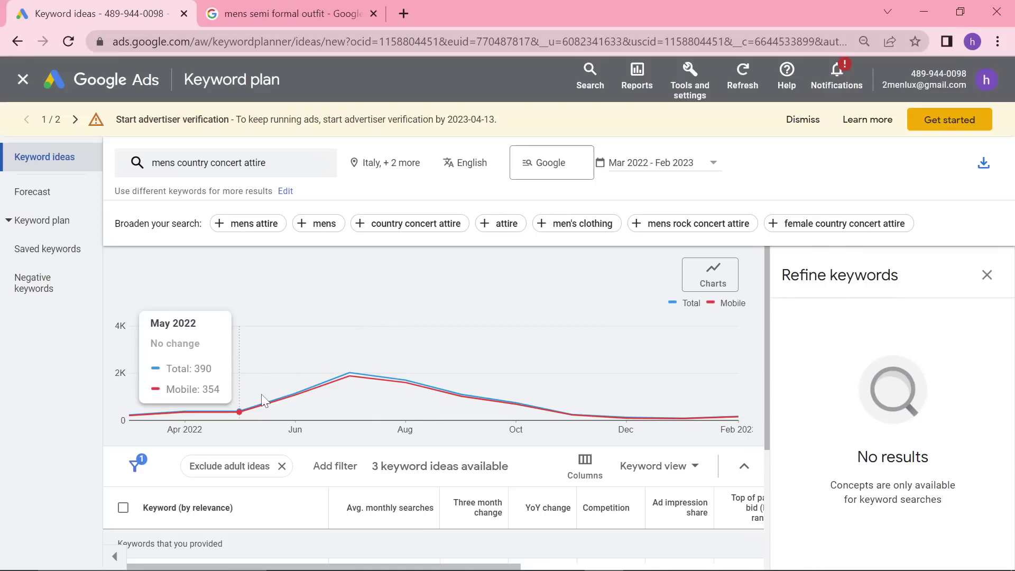
key(alt+Tab)
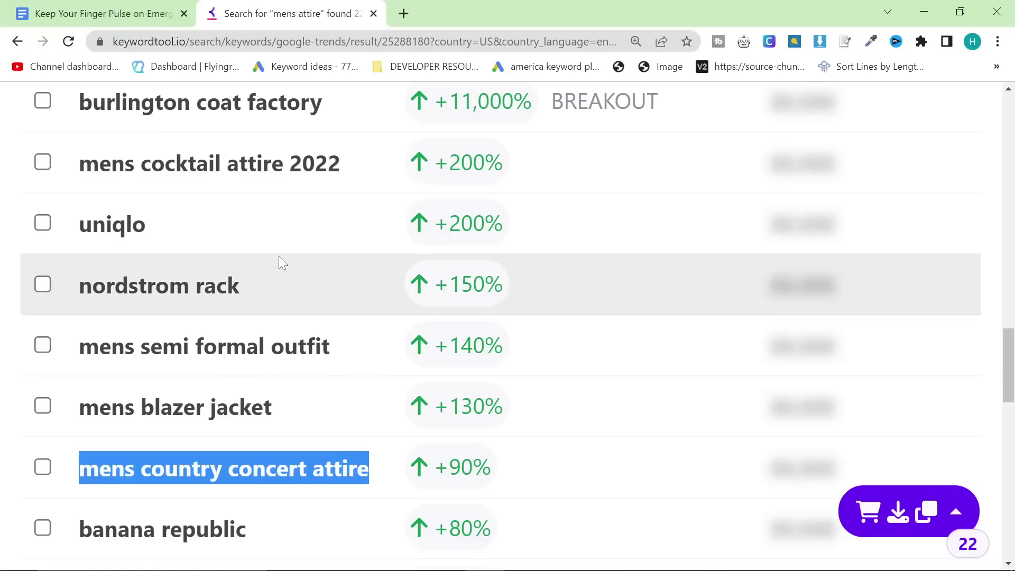
scroll(279, 256, up, 8)
scroll(283, 258, up, 5)
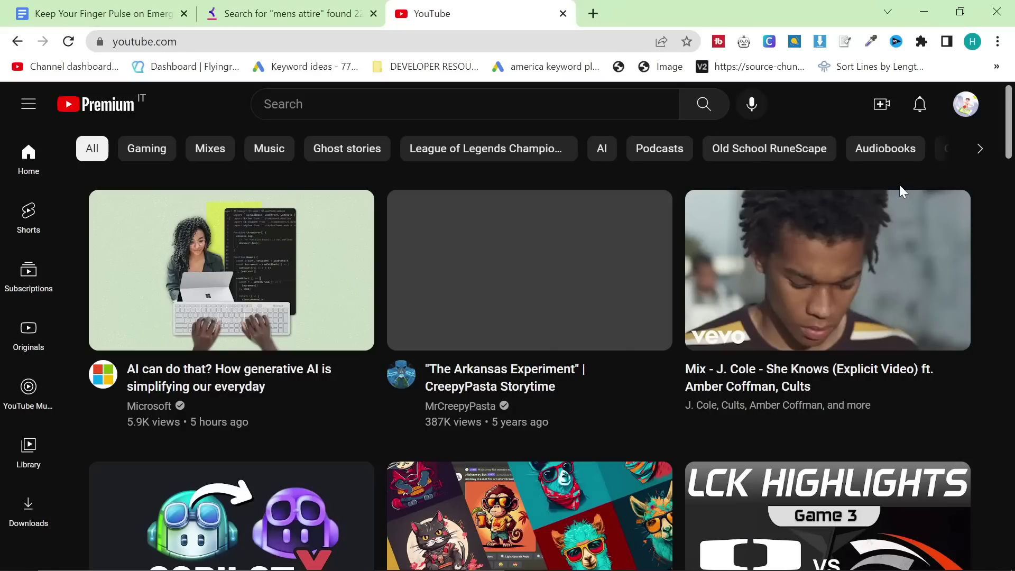
- Go to your own YouTube channel from the account menu and pause the featured video
click(966, 104)
click(814, 199)
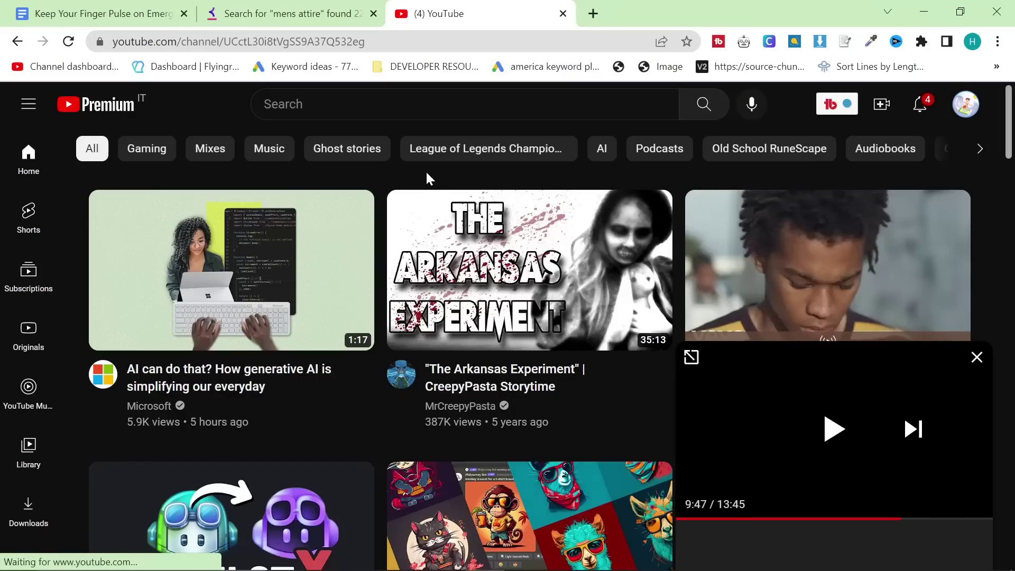
scroll(370, 391, down, 3)
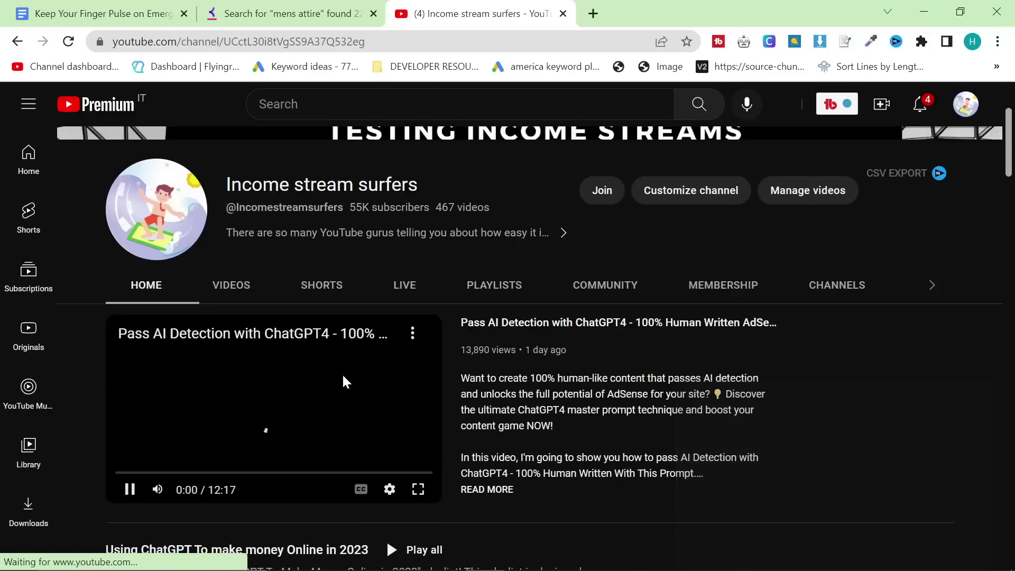
click(282, 386)
- Browse the channel's uploaded ChatGPT4 SEO videos and their views-per-hour figures
click(238, 284)
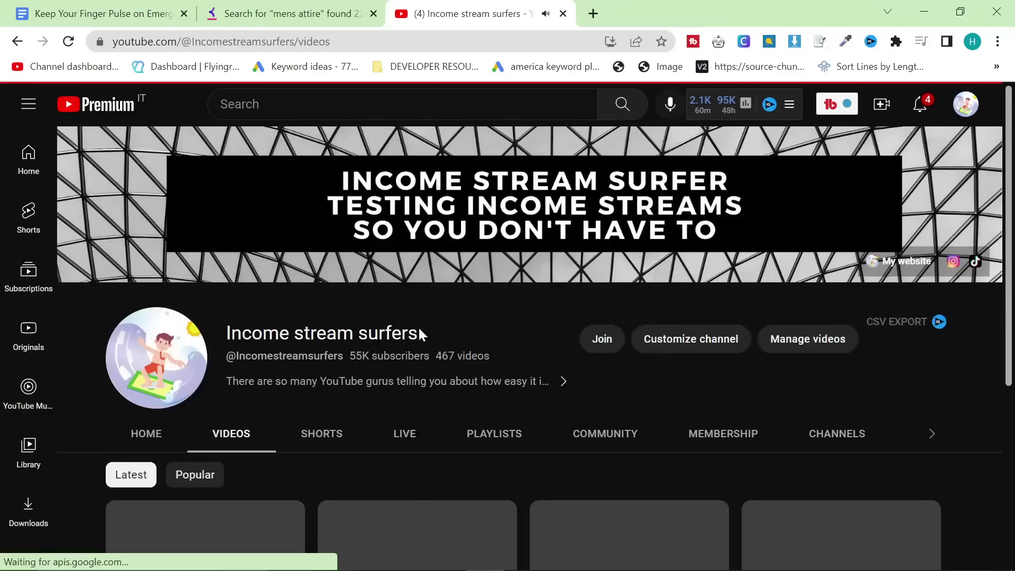
scroll(423, 349, down, 4)
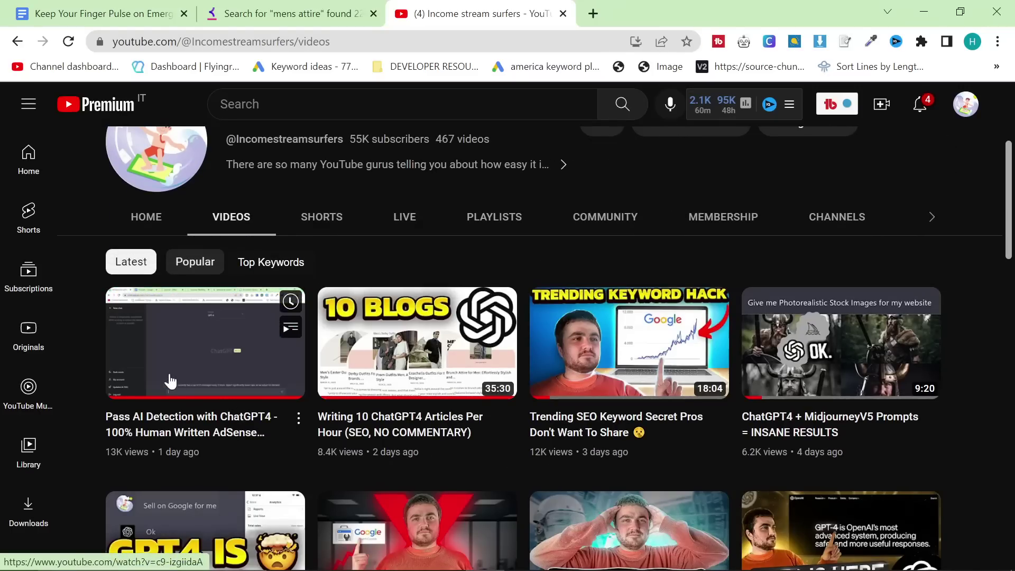
scroll(169, 376, down, 3)
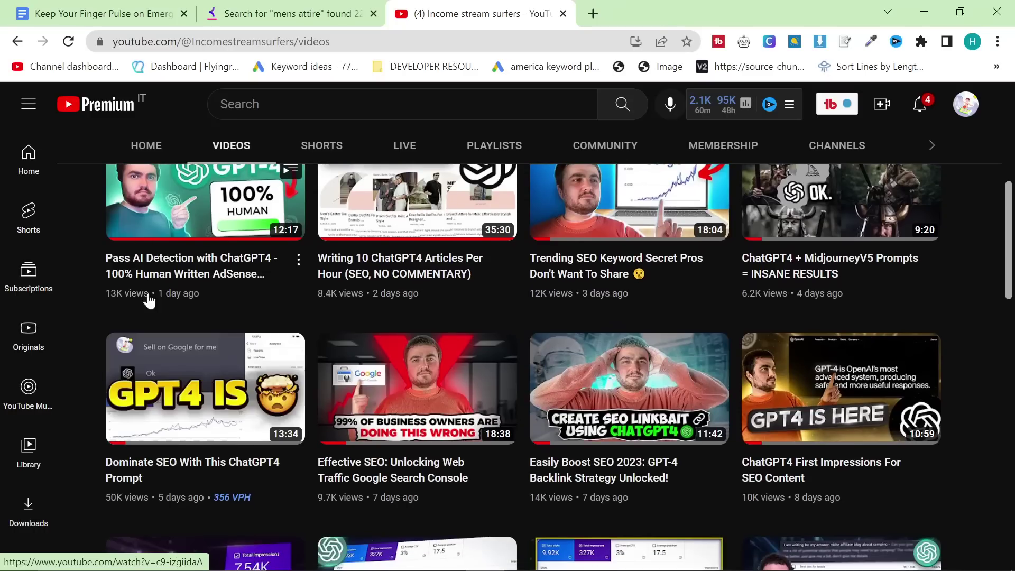
mouse_move(164, 469)
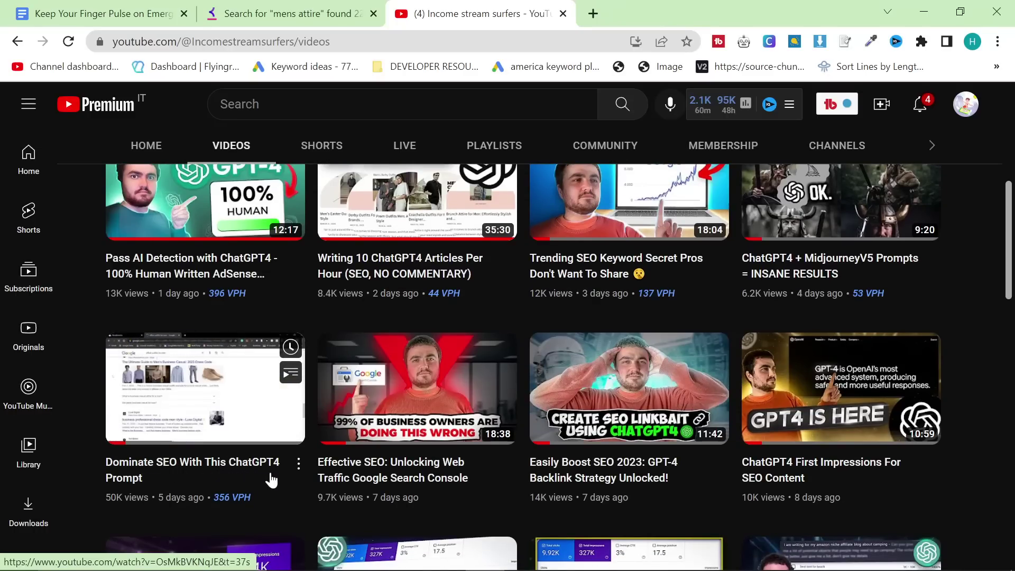
scroll(140, 483, up, 3)
mouse_move(148, 424)
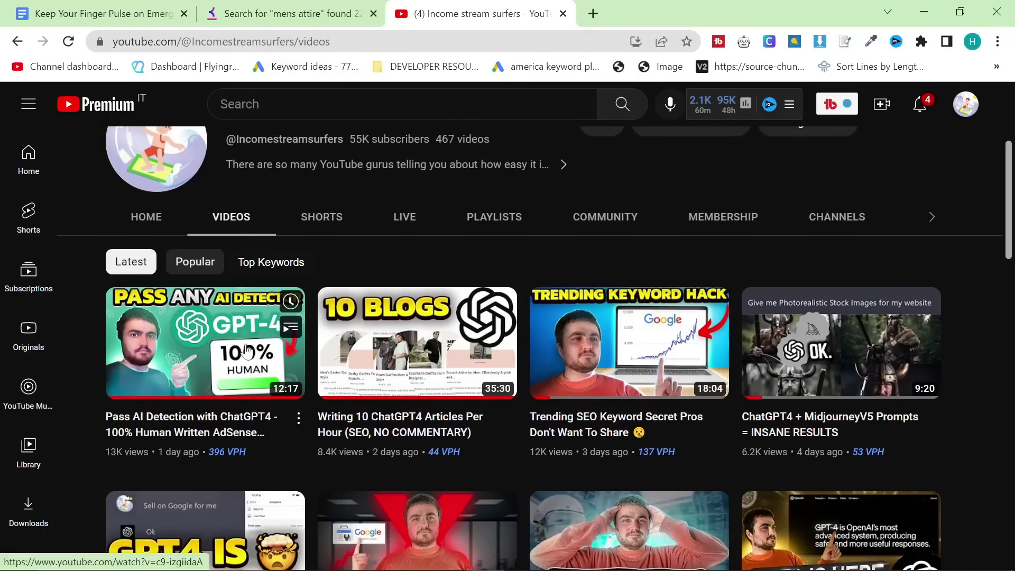
scroll(214, 447, down, 3)
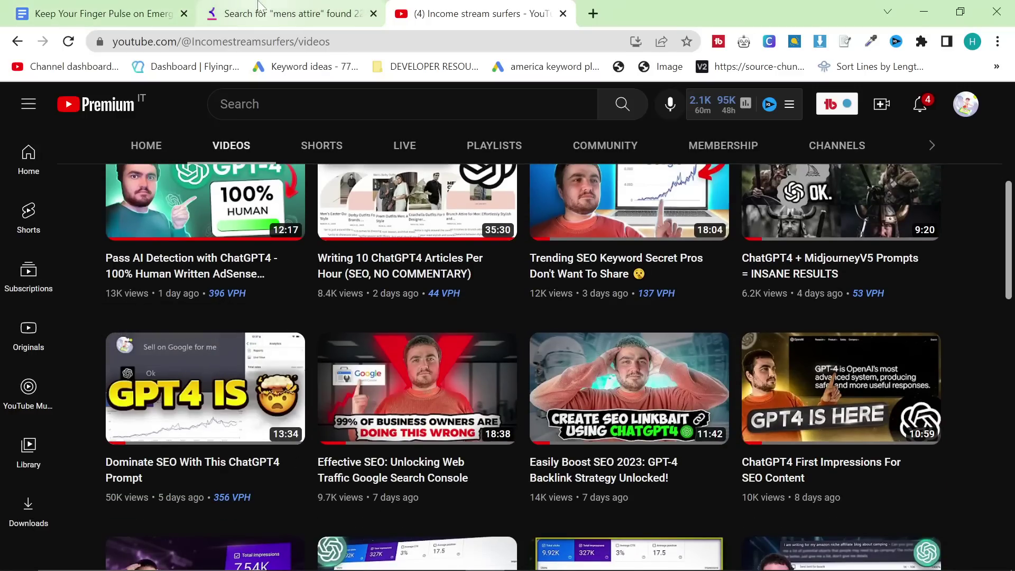
- Show the SEO trends doc zoomed in, at the MidJourney thumbnails and GPT4 titles bullets
click(106, 13)
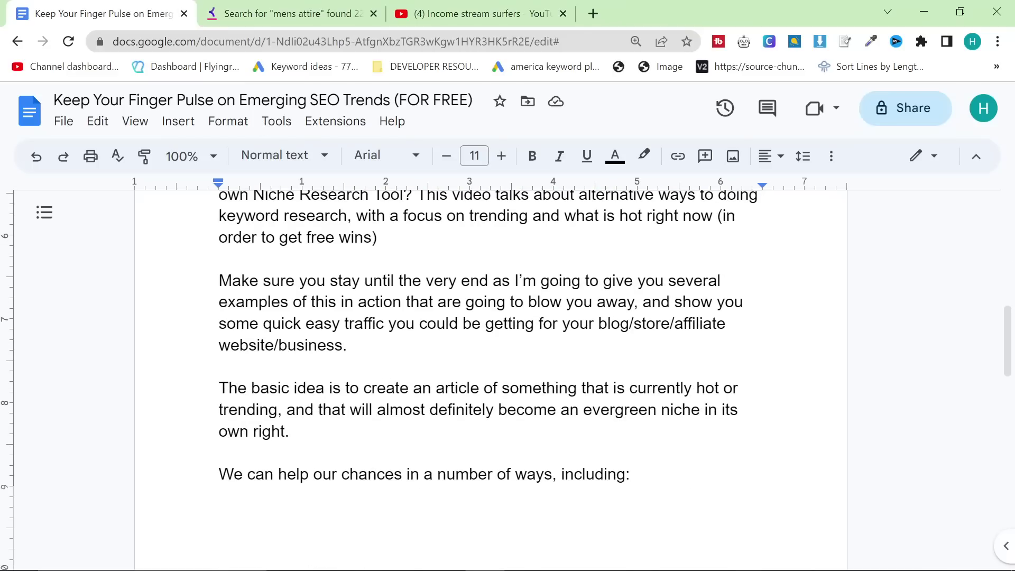
scroll(491, 381, down, 6)
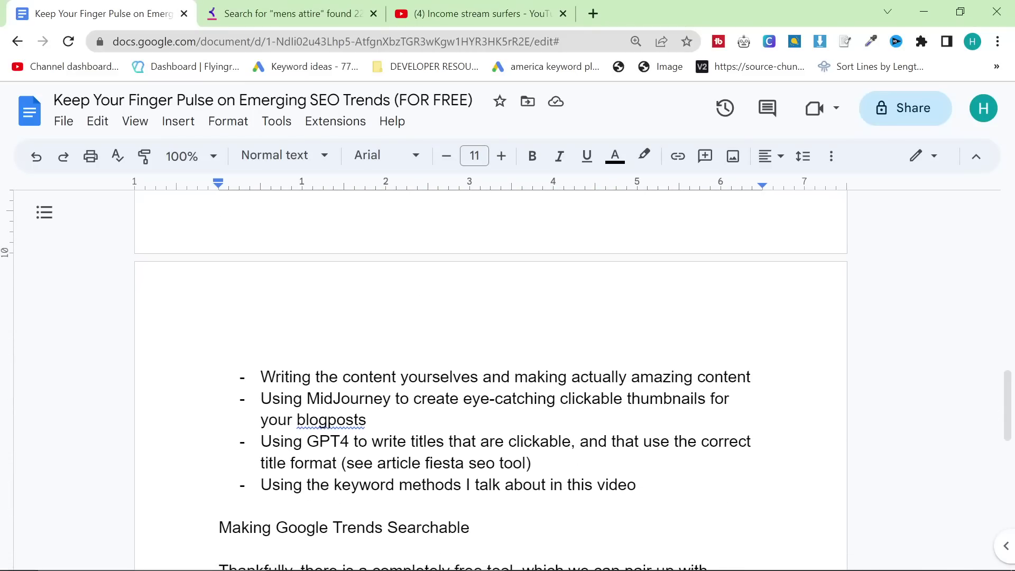
key(ctrl+plus)
key(ctrl+plus)
key(ctrl+plus)
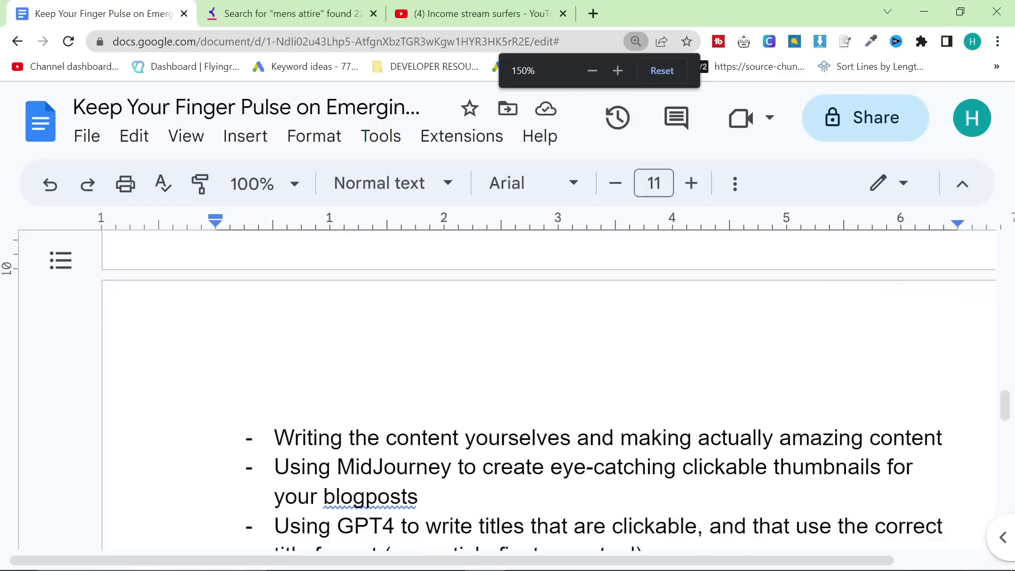
scroll(508, 392, down, 2)
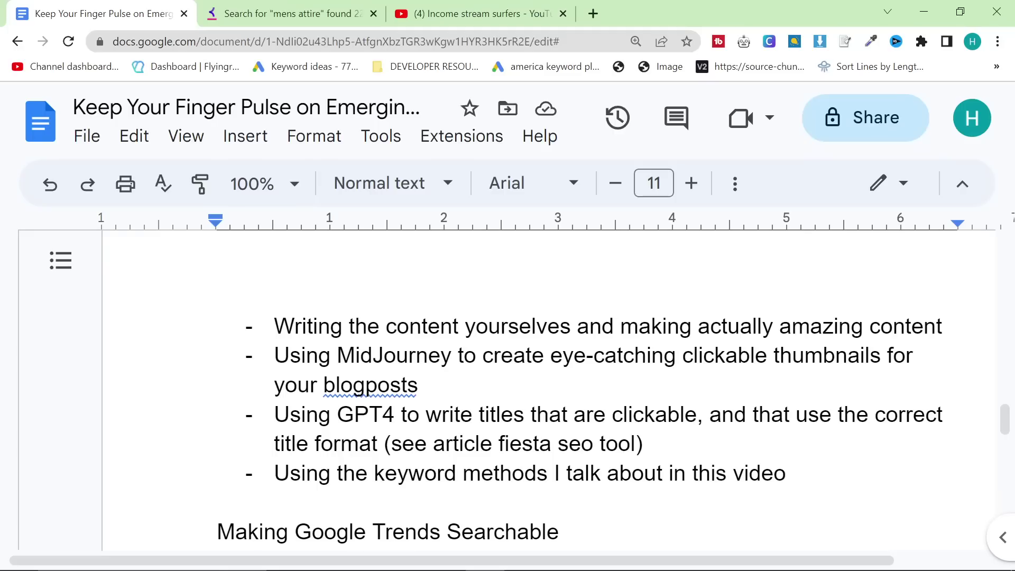
triple_click(592, 355)
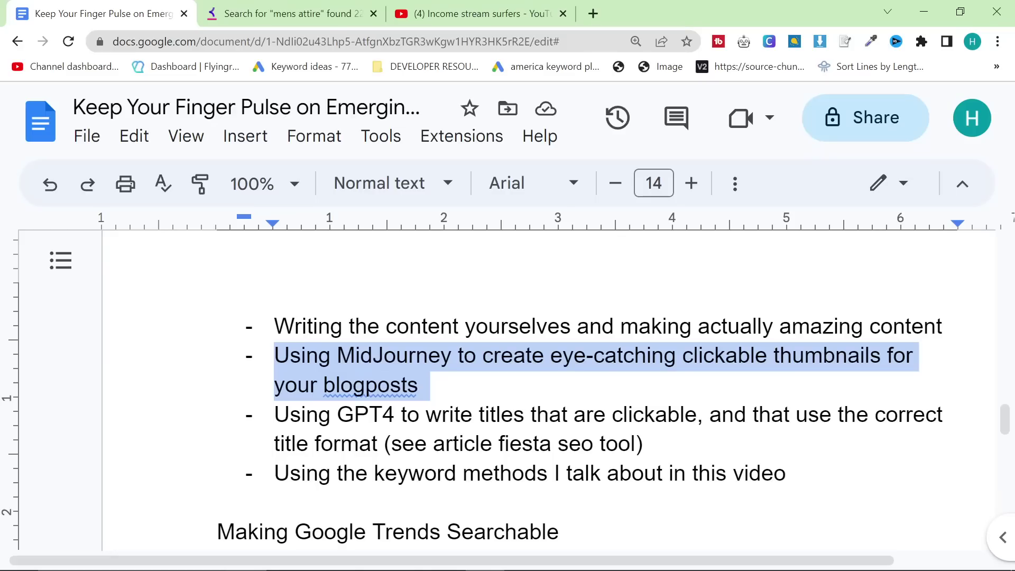
- Return to Keyword Tool's mens attire trend results
click(286, 13)
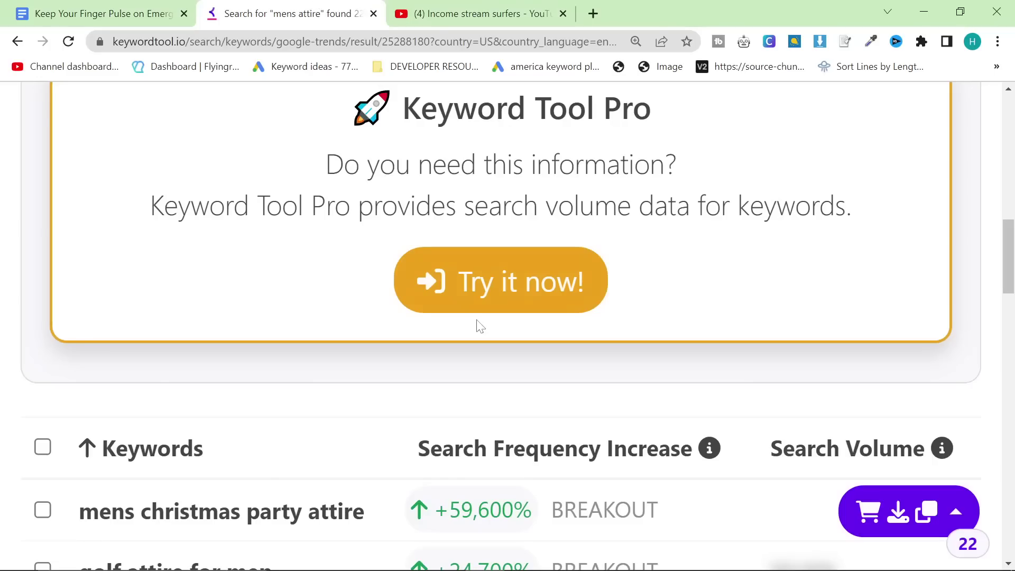
scroll(479, 328, down, 5)
scroll(481, 329, down, 3)
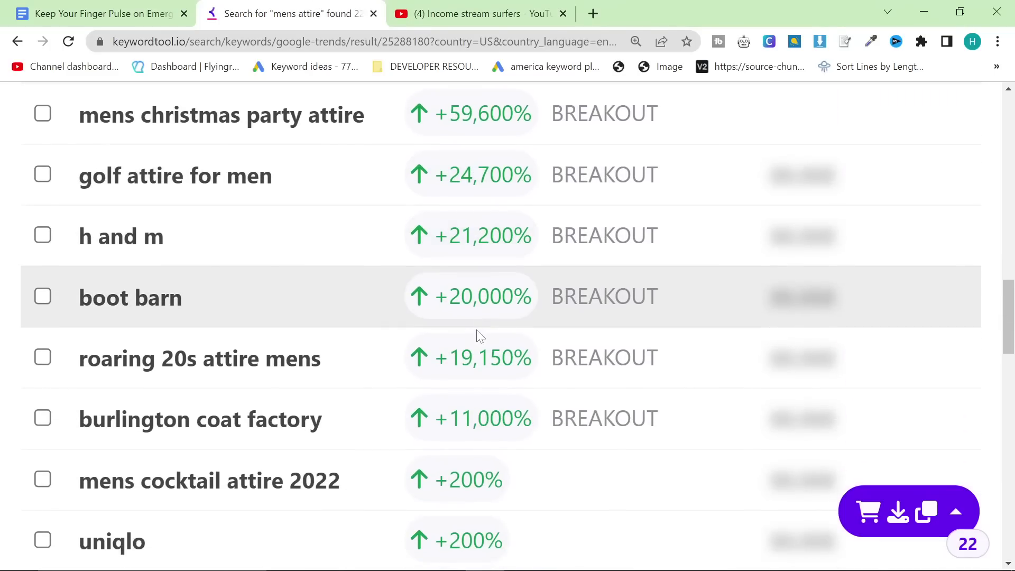
- Check Keyword Planner's trend date range options without changing them
key(alt+Tab)
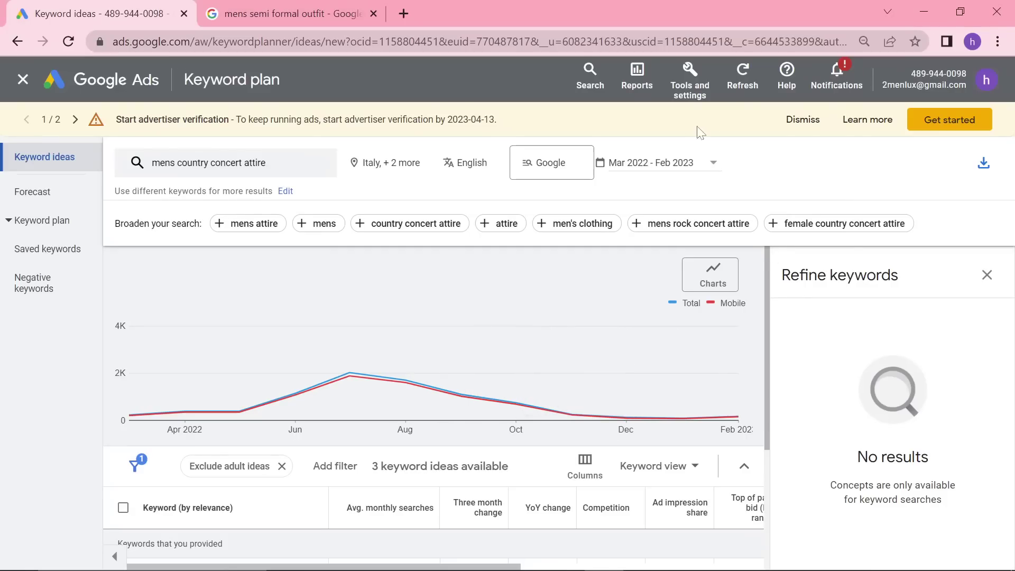
click(699, 163)
click(936, 194)
mouse_move(672, 372)
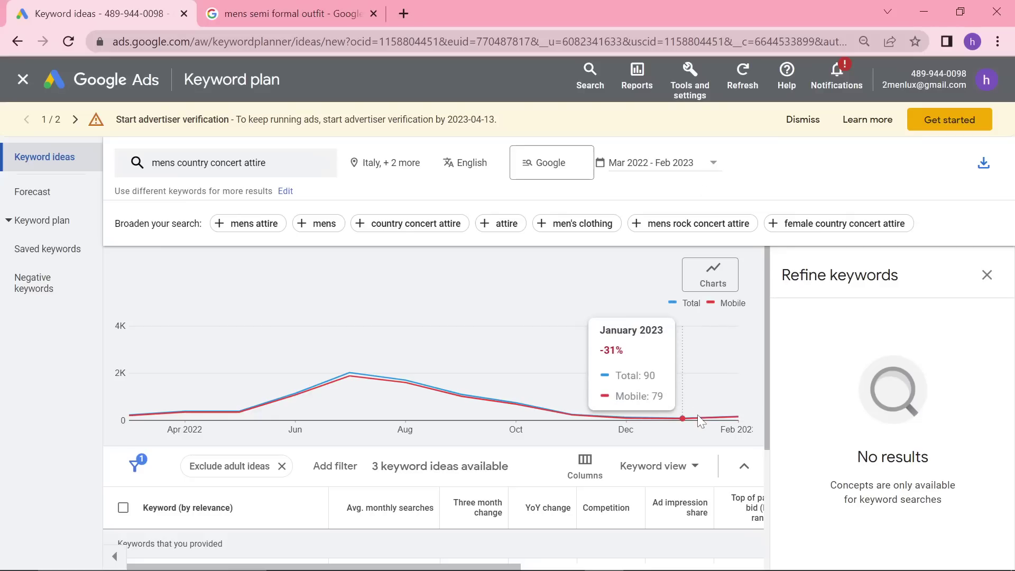
- Scroll Keyword Tool's trends down to 'macys mens suits' +50% and 'kentucky derby' +40%
key(alt+Tab)
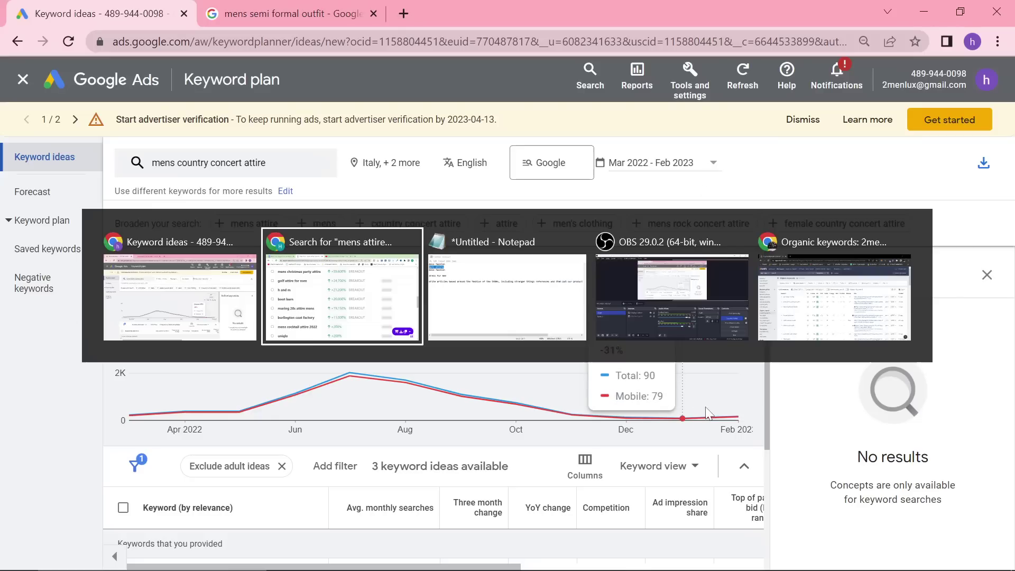
scroll(312, 295, up, 8)
scroll(309, 297, down, 10)
scroll(309, 301, up, 9)
scroll(769, 199, up, 5)
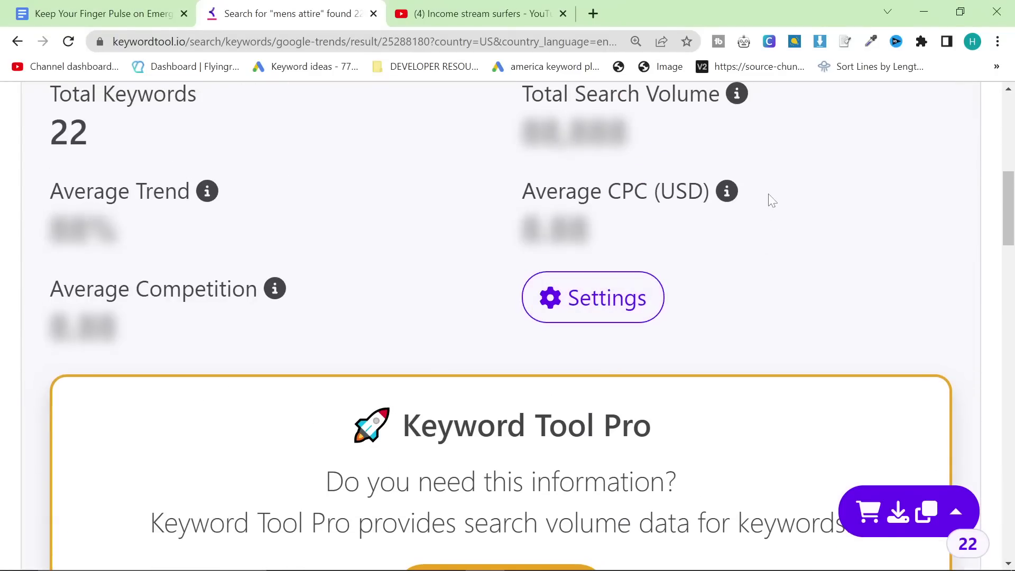
scroll(517, 344, down, 15)
scroll(506, 353, down, 2)
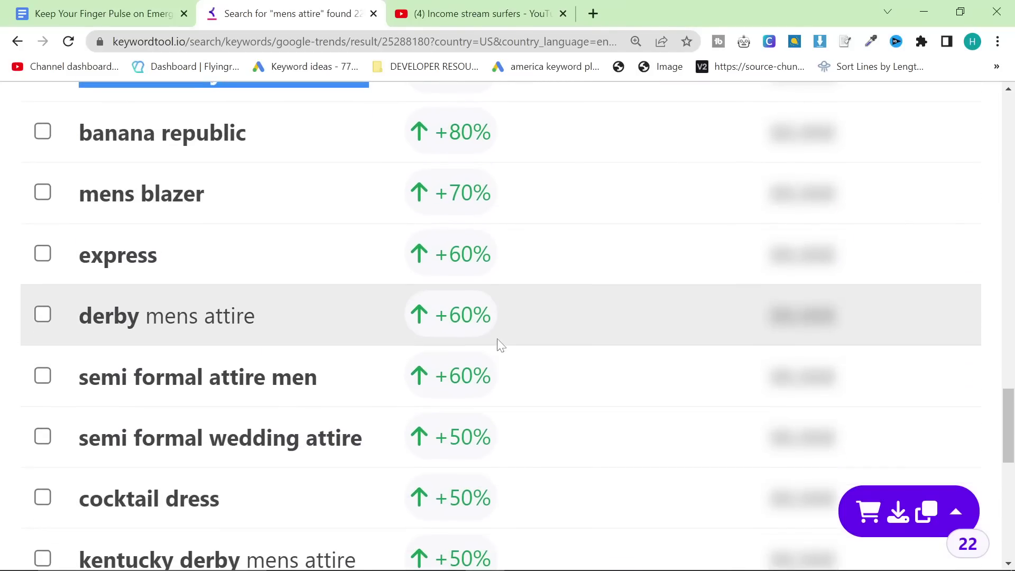
scroll(478, 306, down, 1)
scroll(485, 333, down, 1)
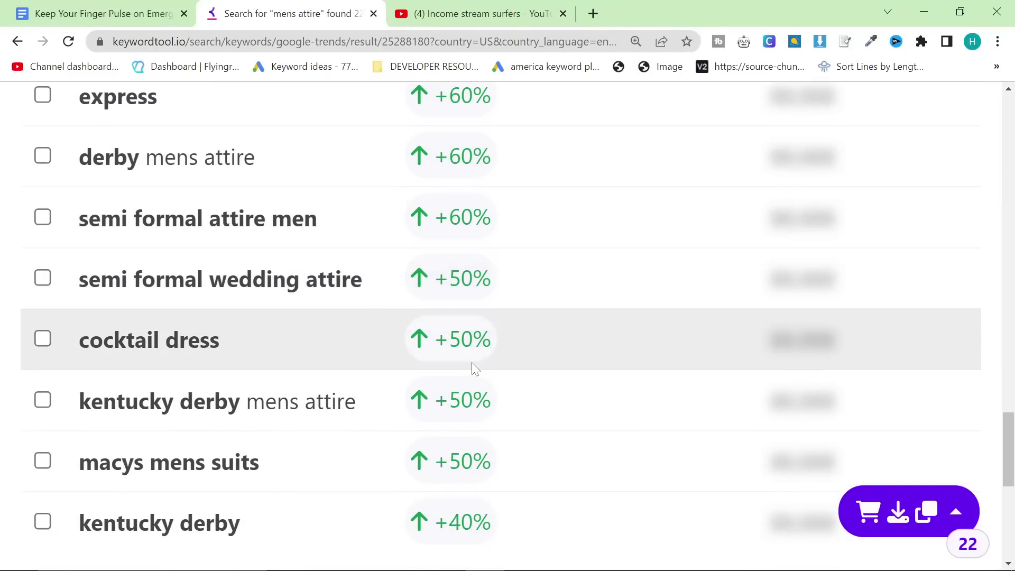